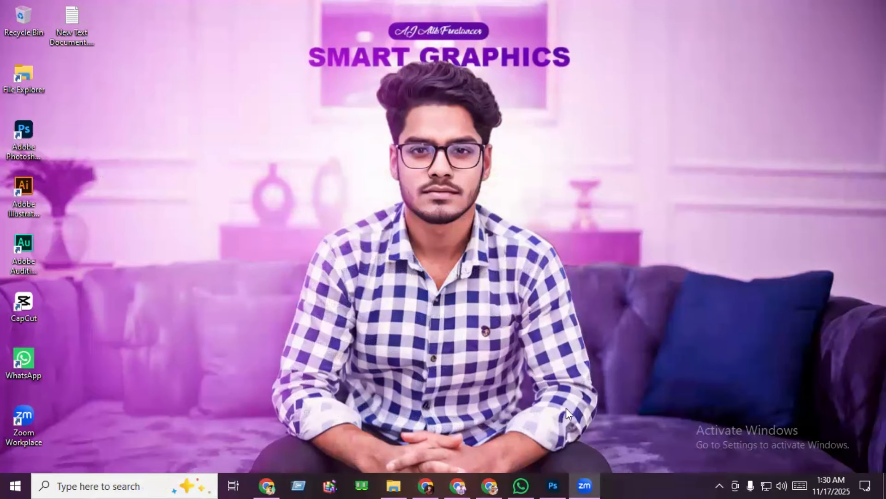
# - In Photoshop, create a new document of 1080 x 1080 pixels at 300 pixels/inch
pyautogui.click(553, 485)
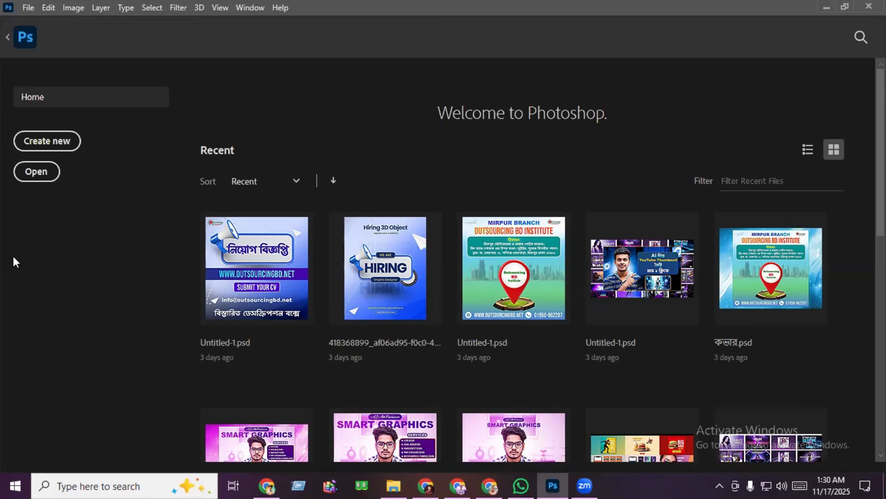
pyautogui.click(60, 146)
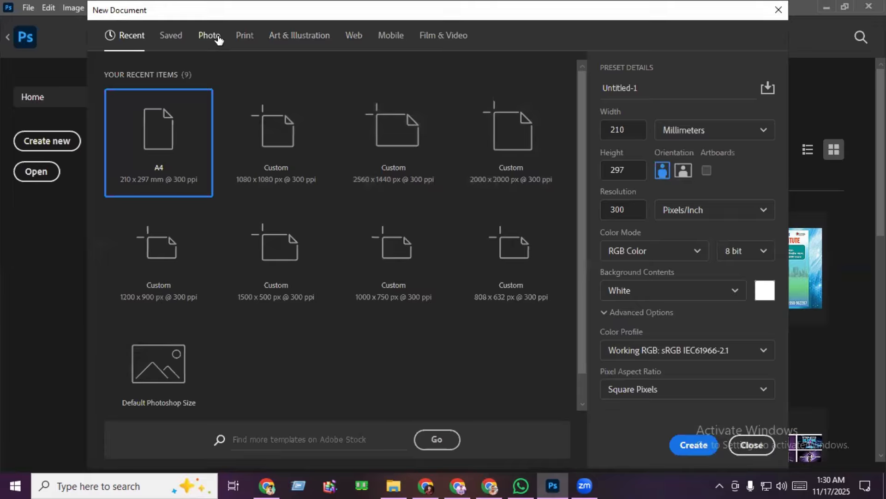
pyautogui.click(218, 40)
pyautogui.click(706, 132)
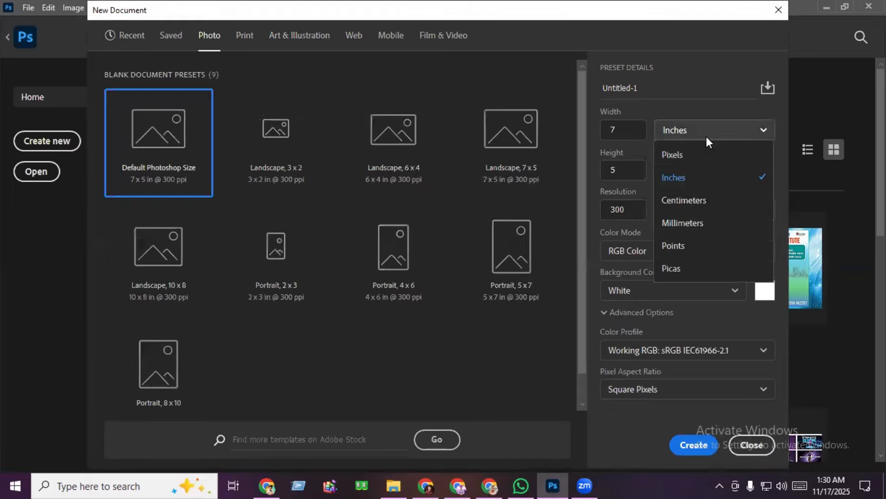
pyautogui.click(706, 162)
pyautogui.doubleClick(635, 131)
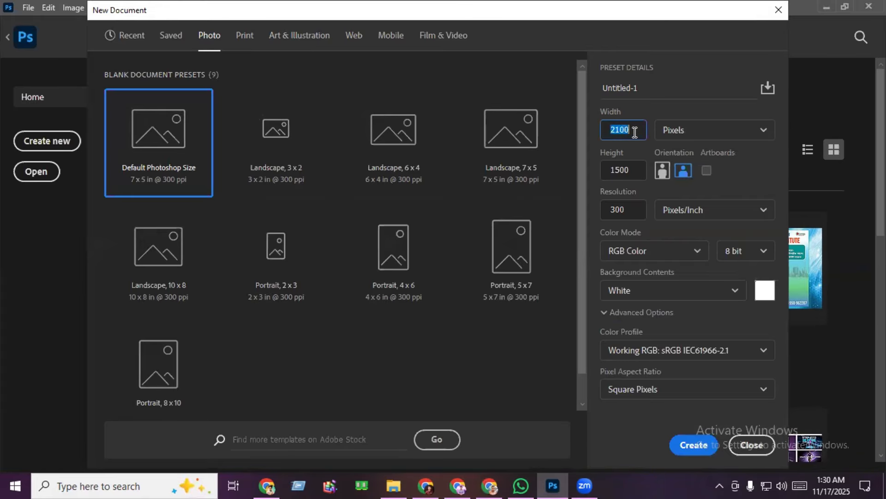
pyautogui.write('1')
pyautogui.doubleClick(624, 171)
pyautogui.write('10')
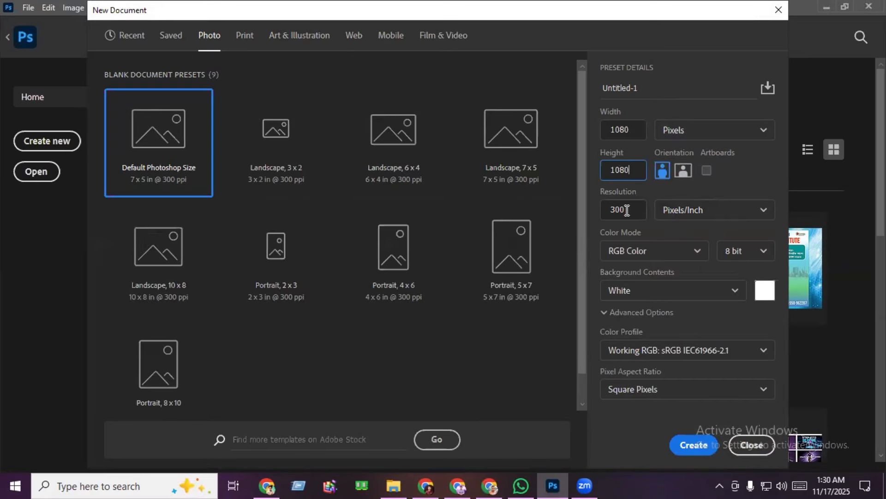
pyautogui.click(695, 444)
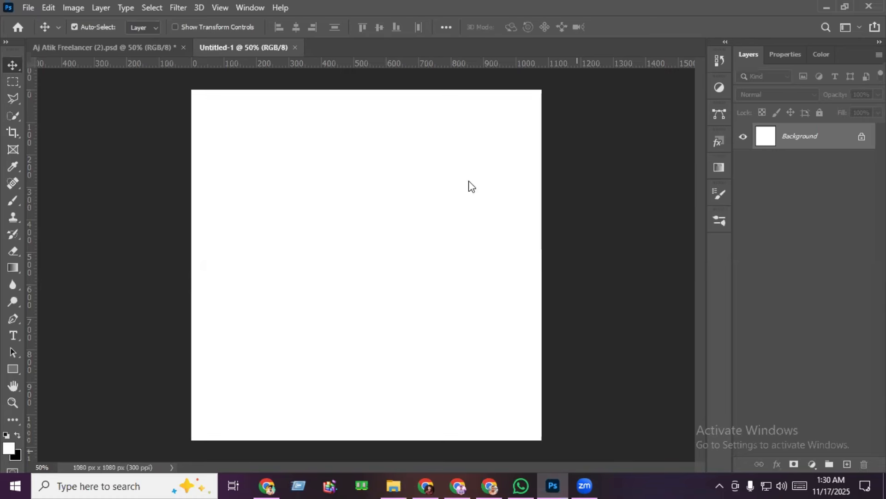
# - Place the portrait photo from its folder into the document and delete the unlocked white background layer
pyautogui.hotkey('alt', 'Tab')
pyautogui.moveTo(248, 187); pyautogui.dragTo(453, 210)
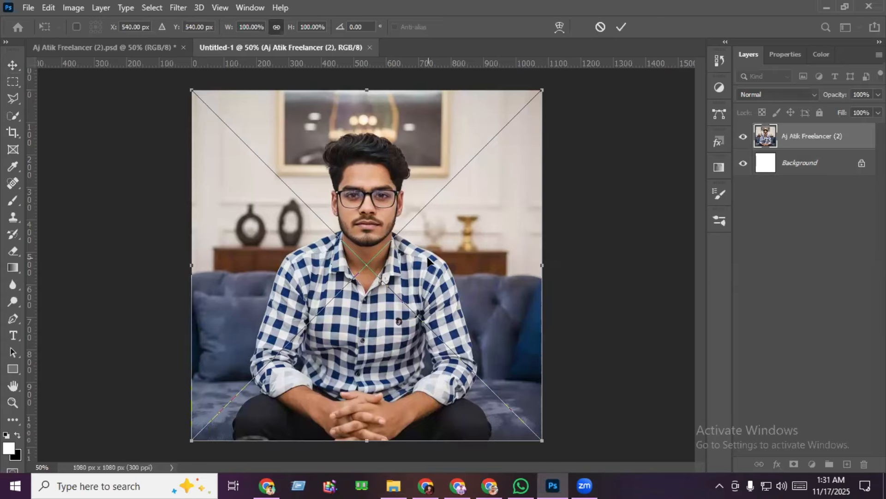
pyautogui.press('Return')
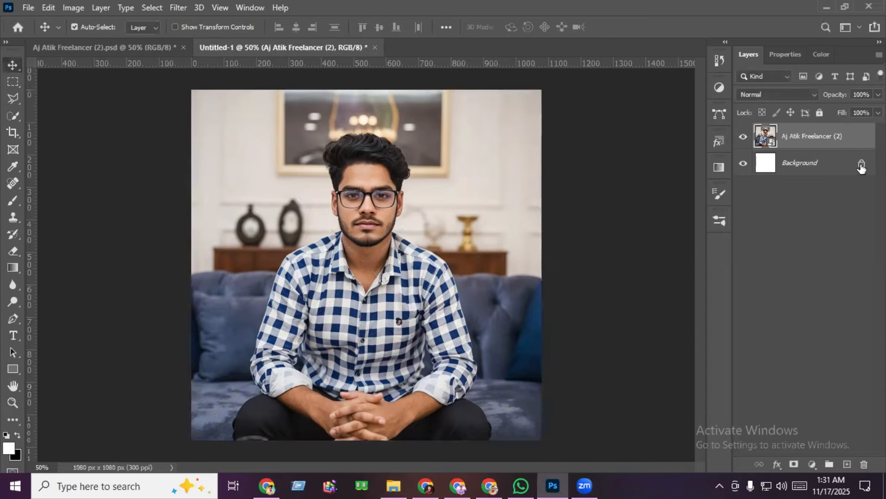
pyautogui.click(861, 164)
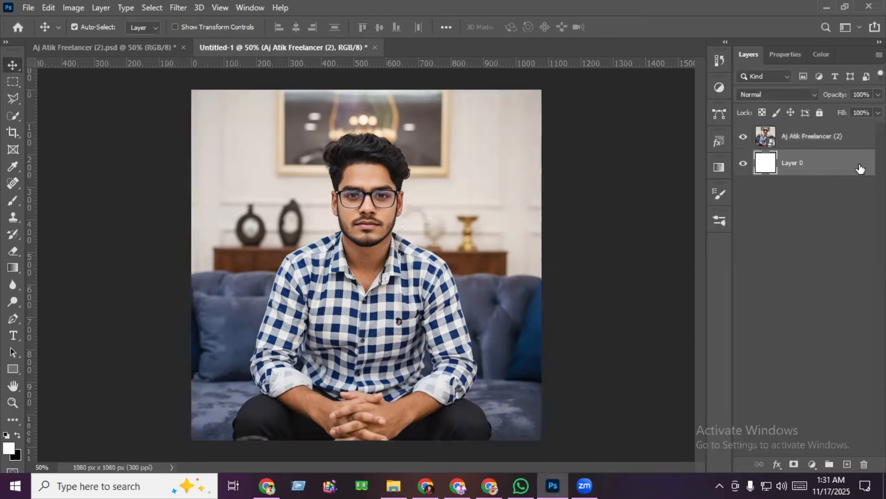
pyautogui.press('Delete')
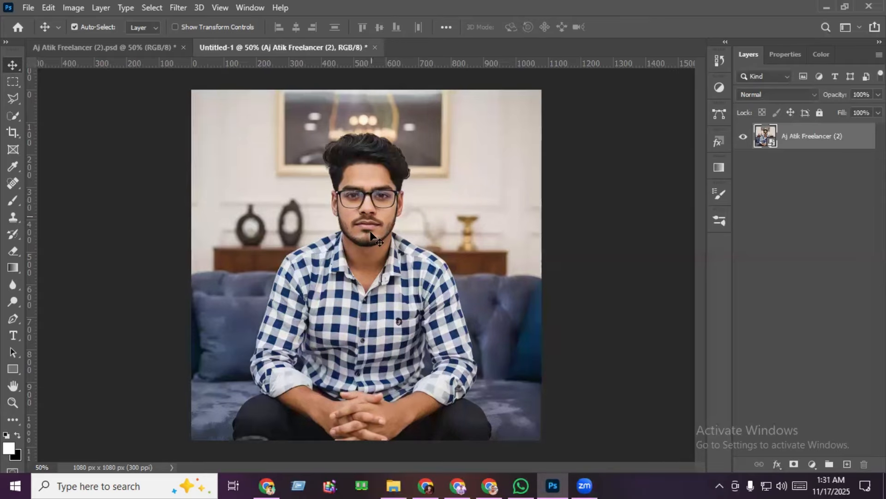
# - Apply a Camera Raw Filter to the portrait layer with Tint set to +30
pyautogui.scroll(1, 372, 239)
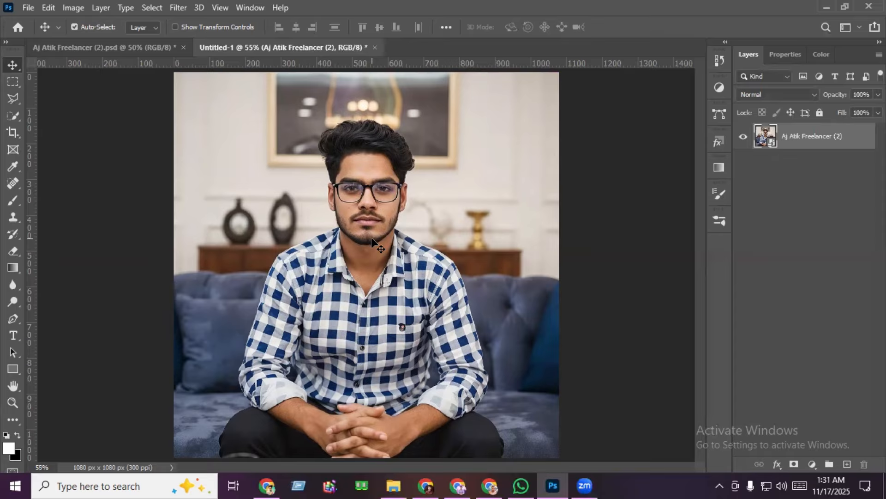
pyautogui.click(178, 7)
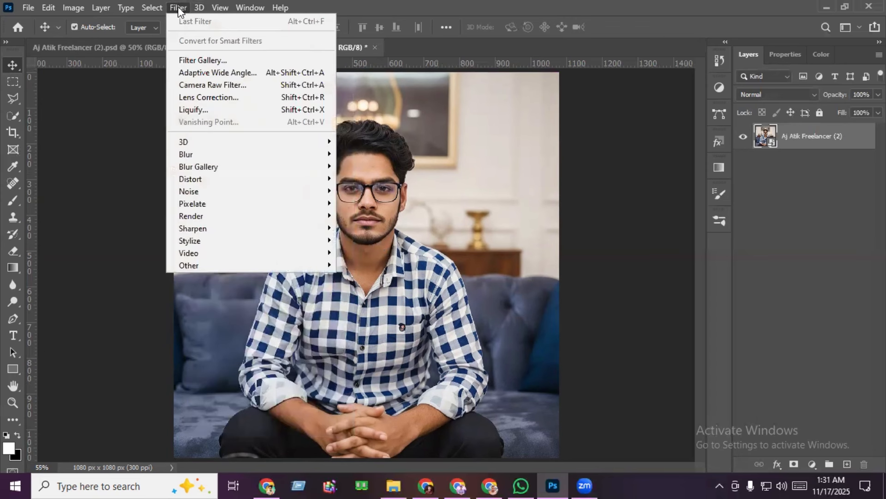
pyautogui.click(226, 85)
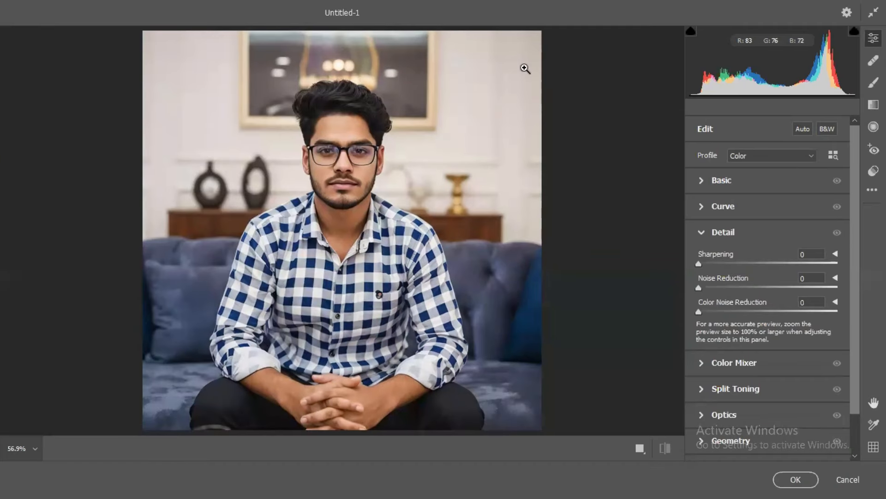
pyautogui.click(721, 180)
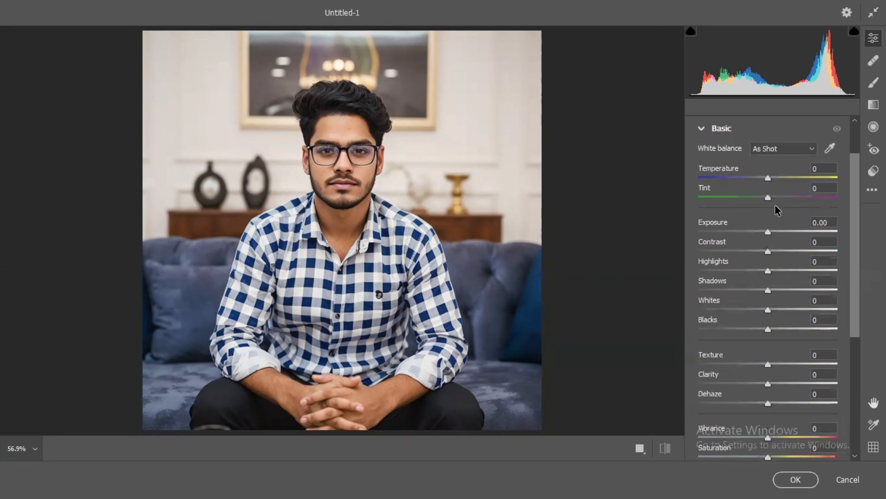
pyautogui.moveTo(769, 198); pyautogui.dragTo(789, 197)
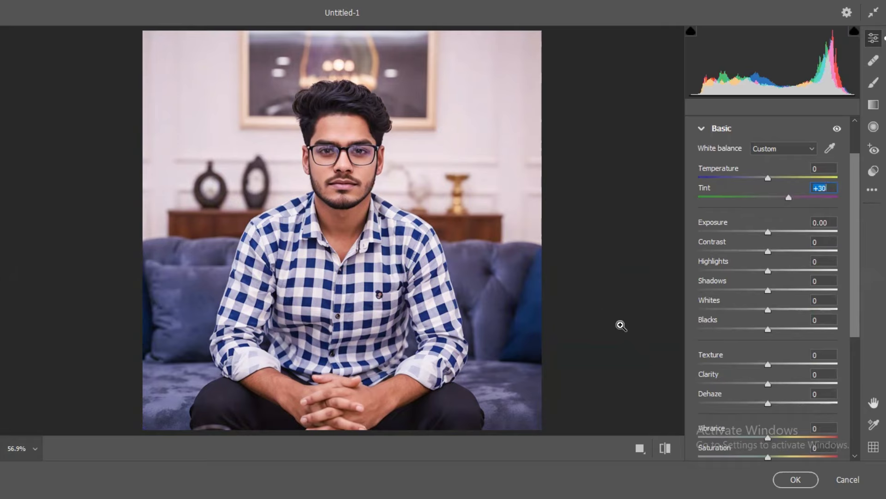
pyautogui.click(791, 481)
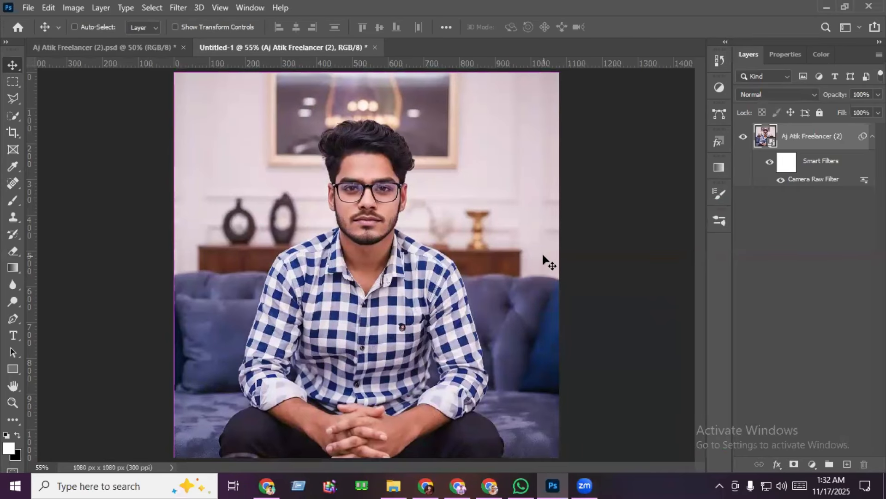
# - Group the portrait layer and rename the group "I"
pyautogui.hotkey('ctrl', 'g')
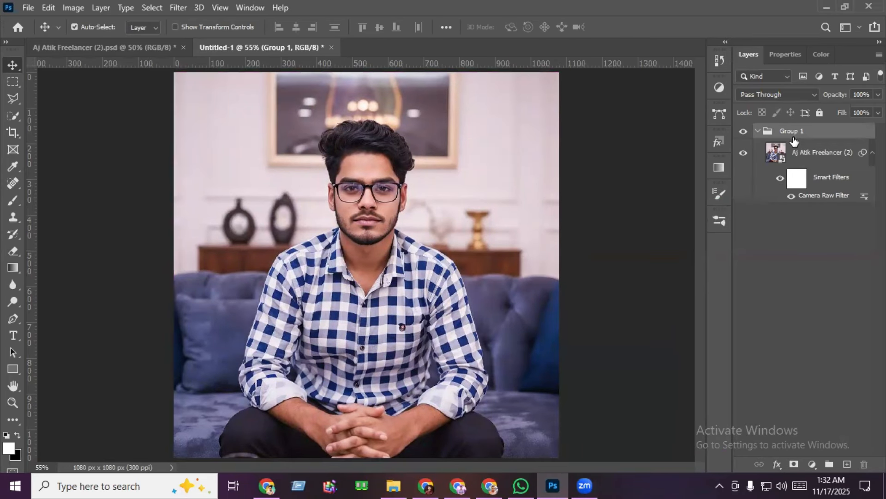
pyautogui.doubleClick(792, 132)
pyautogui.write('I')
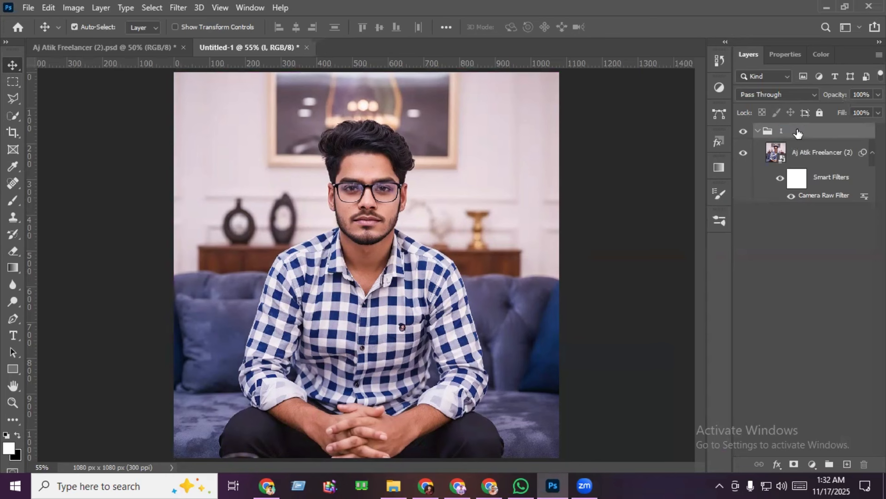
# - Select the wall and furniture behind the man on the portrait layer with the Quick Selection Tool
pyautogui.click(800, 157)
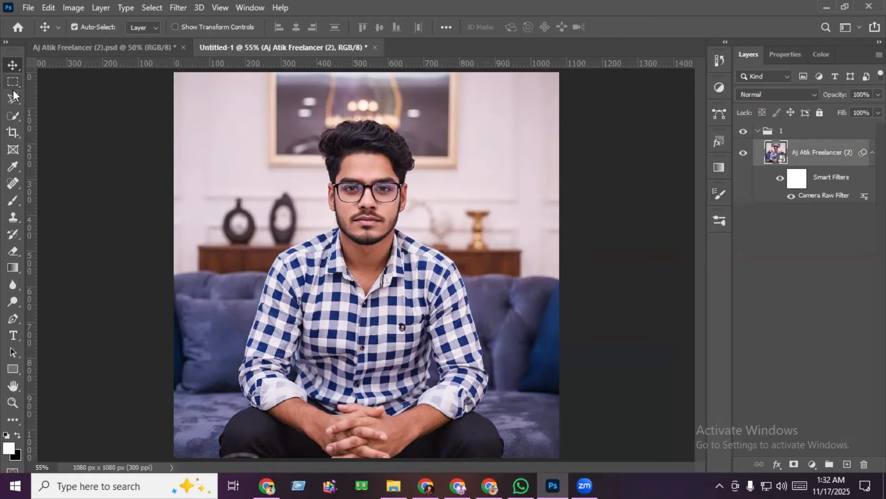
pyautogui.click(12, 115)
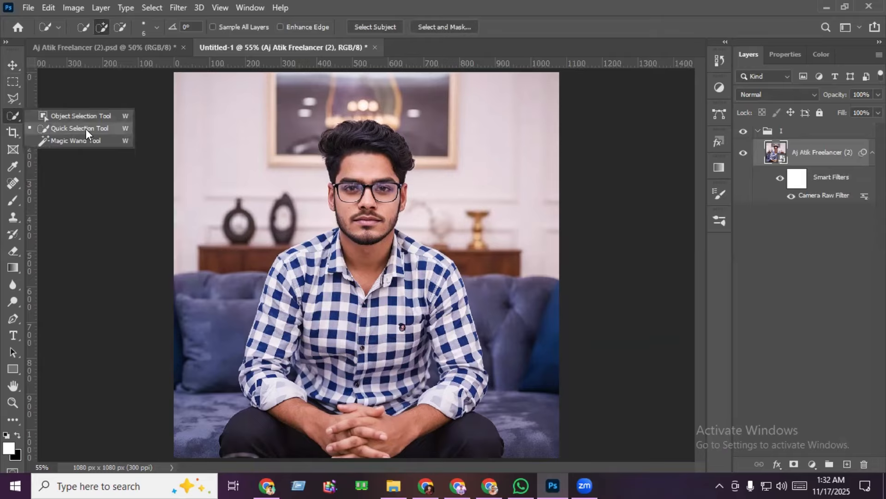
pyautogui.click(85, 129)
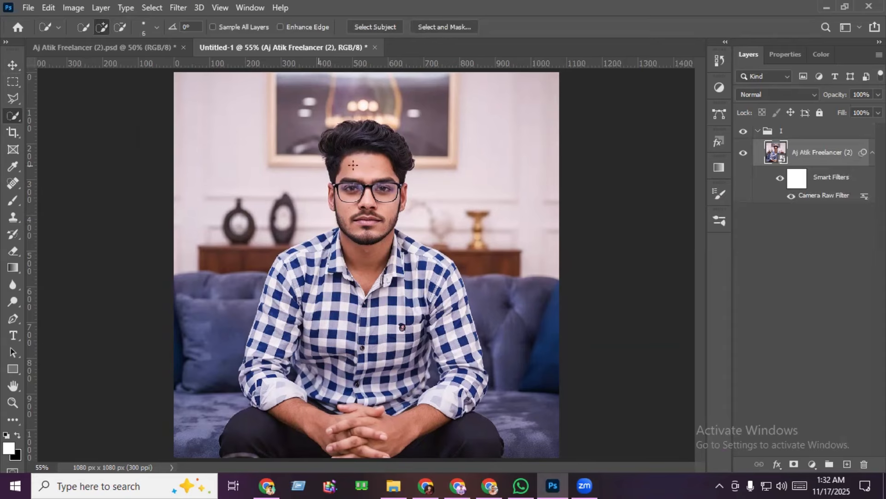
pyautogui.scroll(3, 385, 177)
pyautogui.scroll(2, 189, 188)
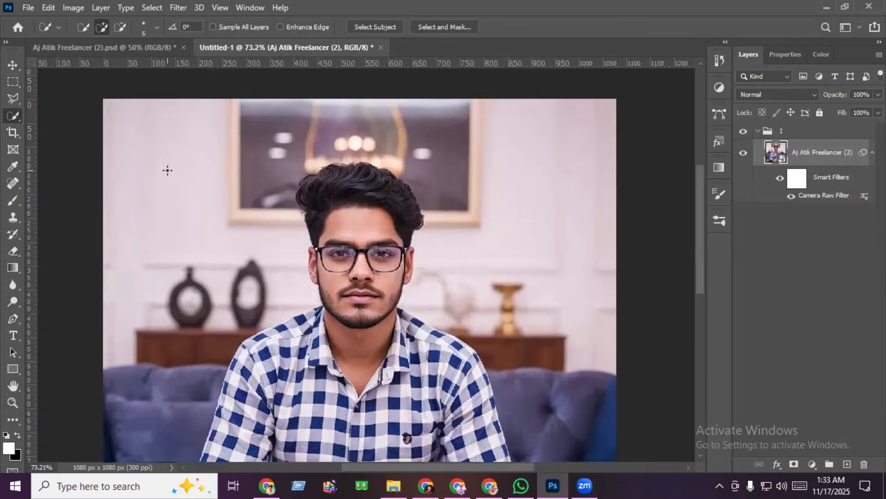
pyautogui.moveTo(148, 148)
pyautogui.mouseDown()
pyautogui.moveTo(176, 222)
pyautogui.moveTo(214, 283)
pyautogui.moveTo(196, 298)
pyautogui.moveTo(195, 323)
pyautogui.mouseUp()
pyautogui.moveTo(262, 223)
pyautogui.mouseDown()
pyautogui.moveTo(262, 144)
pyautogui.moveTo(291, 150)
pyautogui.moveTo(350, 125)
pyautogui.mouseUp()
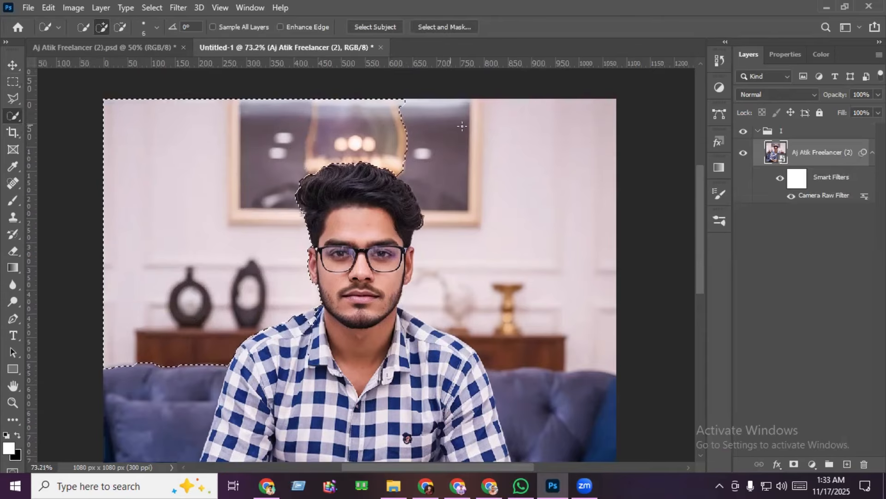
pyautogui.moveTo(462, 126)
pyautogui.mouseDown()
pyautogui.moveTo(568, 148)
pyautogui.moveTo(584, 172)
pyautogui.moveTo(583, 224)
pyautogui.moveTo(515, 323)
pyautogui.mouseUp()
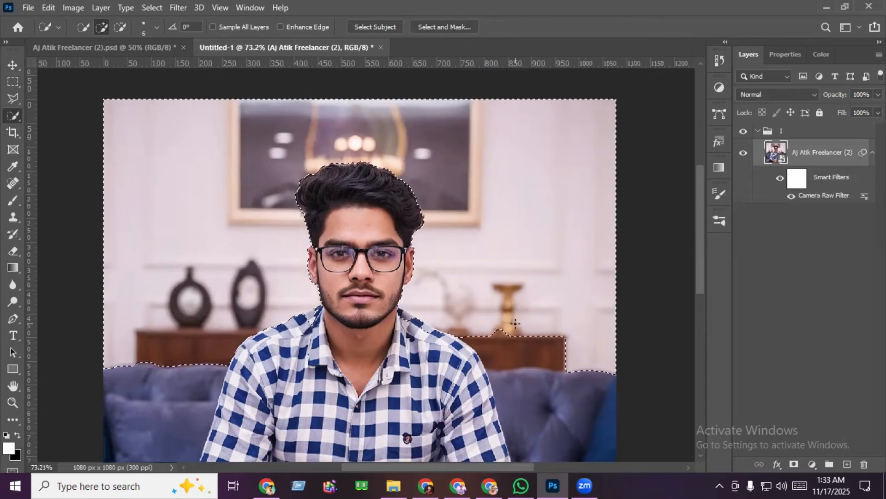
# - Refine the wall selection along the man's shoulders and the sofa's upper edge, and copy the selected area to a new layer
pyautogui.scroll(3, 326, 180)
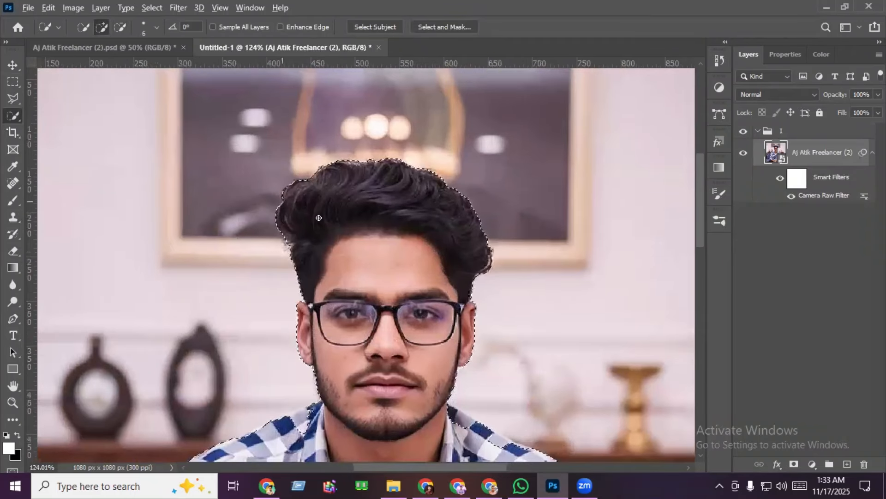
pyautogui.scroll(1, 309, 303)
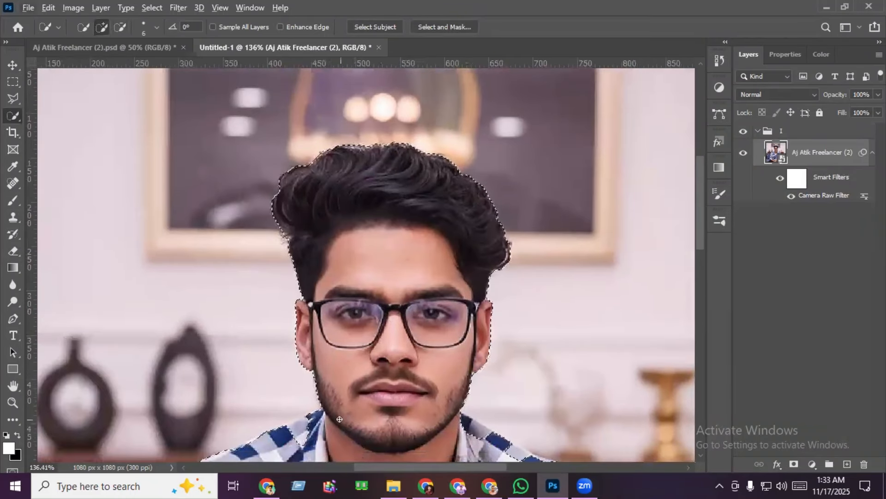
pyautogui.scroll(-5, 339, 419)
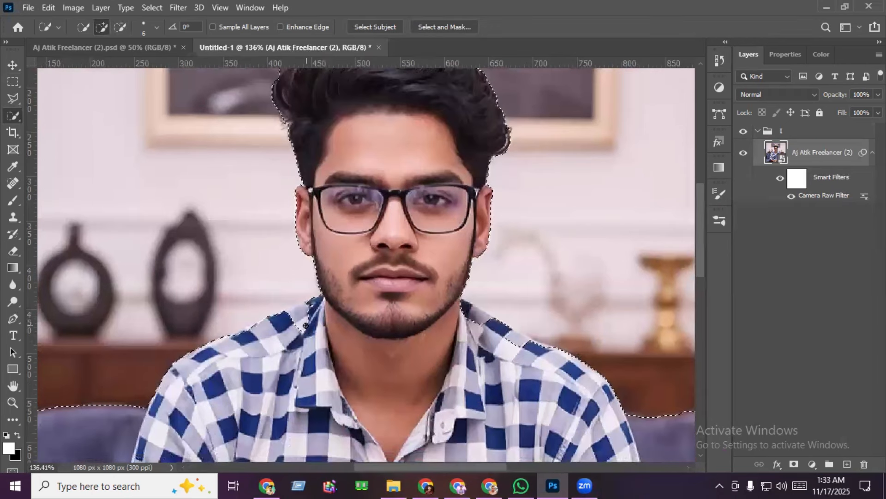
pyautogui.press('alt')
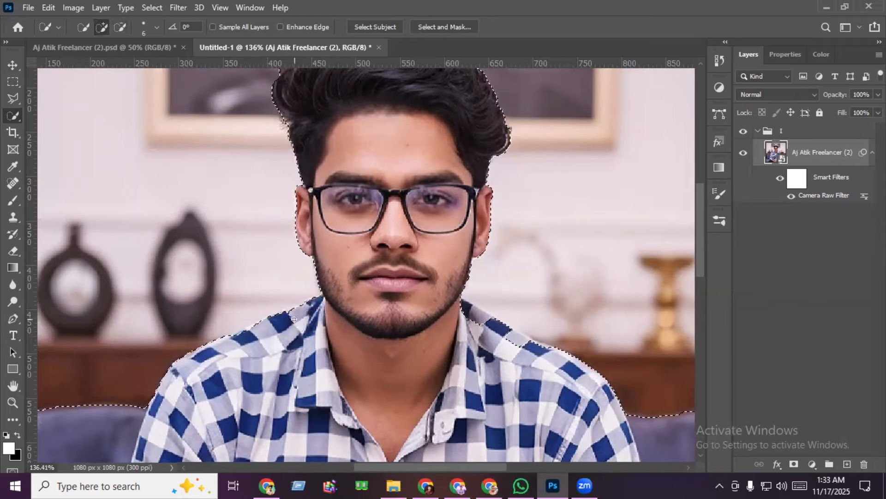
pyautogui.scroll(4, 293, 319)
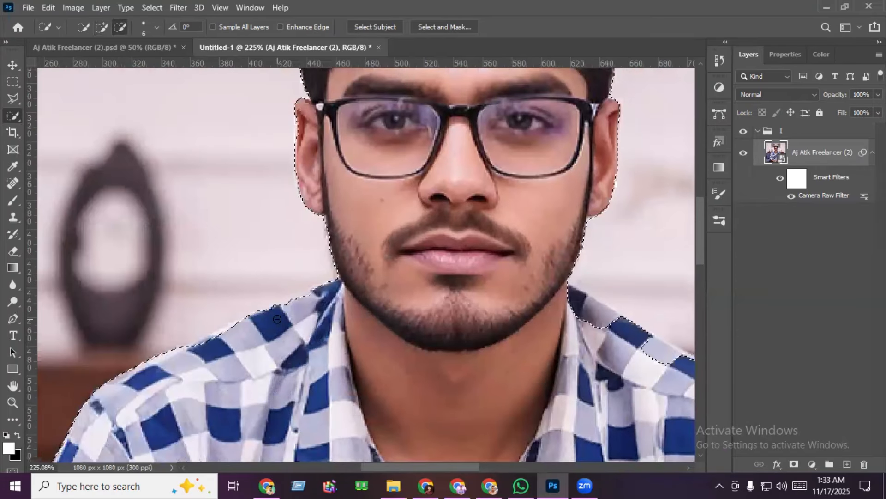
pyautogui.moveTo(186, 339); pyautogui.dragTo(313, 158)
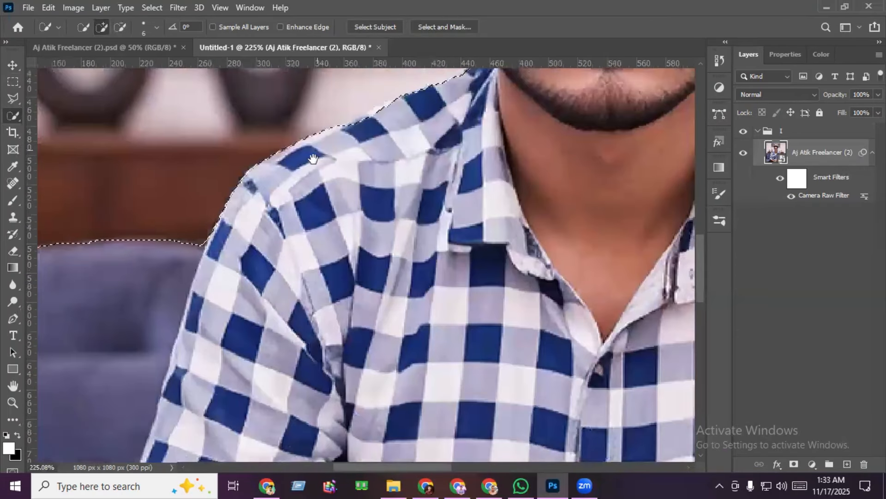
pyautogui.moveTo(575, 155); pyautogui.dragTo(363, 164)
pyautogui.moveTo(577, 168)
pyautogui.mouseDown()
pyautogui.moveTo(294, 214)
pyautogui.moveTo(338, 230)
pyautogui.moveTo(319, 189)
pyautogui.moveTo(254, 159)
pyautogui.mouseUp()
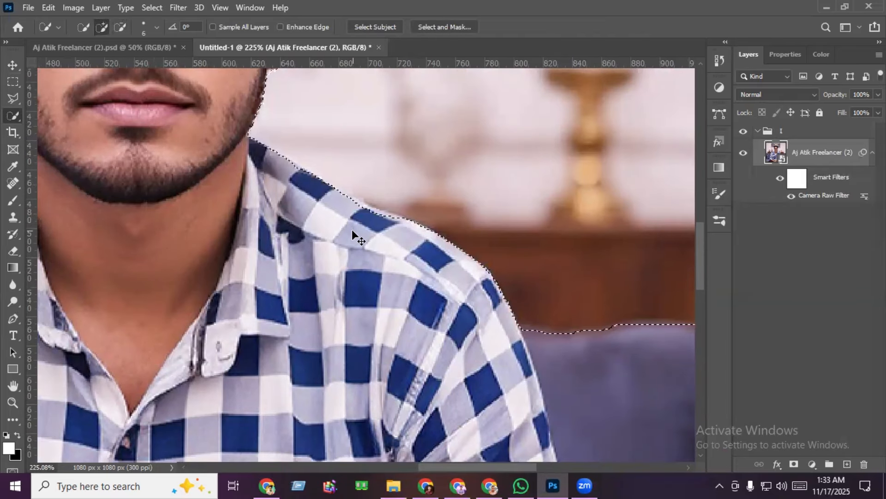
pyautogui.moveTo(610, 226); pyautogui.dragTo(517, 202)
pyautogui.moveTo(201, 226); pyautogui.dragTo(566, 219)
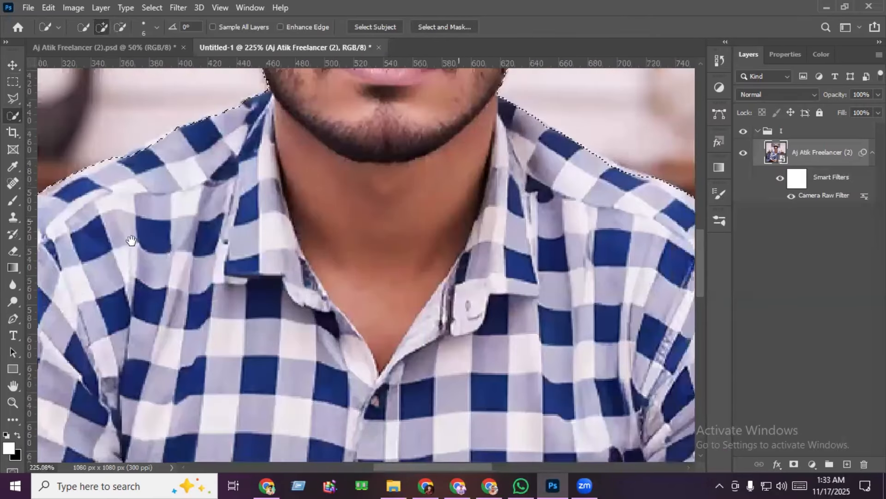
pyautogui.moveTo(159, 247); pyautogui.dragTo(565, 242)
pyautogui.moveTo(102, 263); pyautogui.dragTo(250, 252)
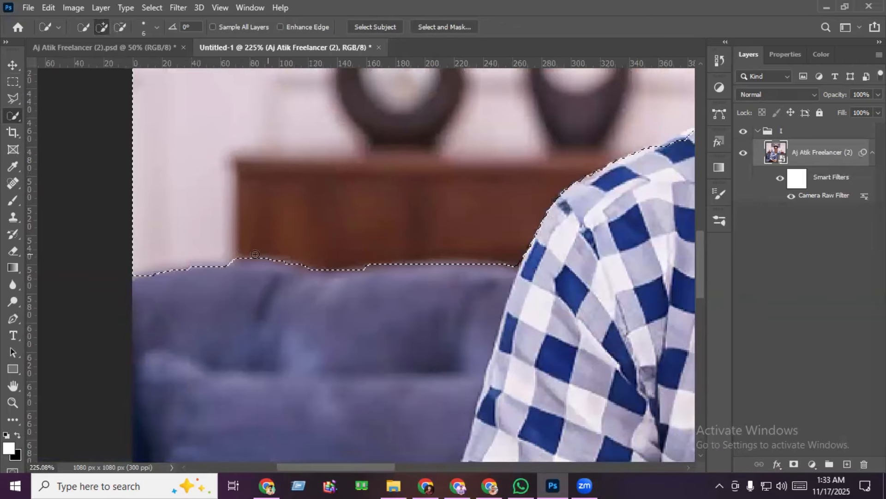
pyautogui.moveTo(235, 257)
pyautogui.mouseDown()
pyautogui.moveTo(332, 240)
pyautogui.moveTo(346, 251)
pyautogui.mouseUp()
pyautogui.hotkey('ctrl', '0')
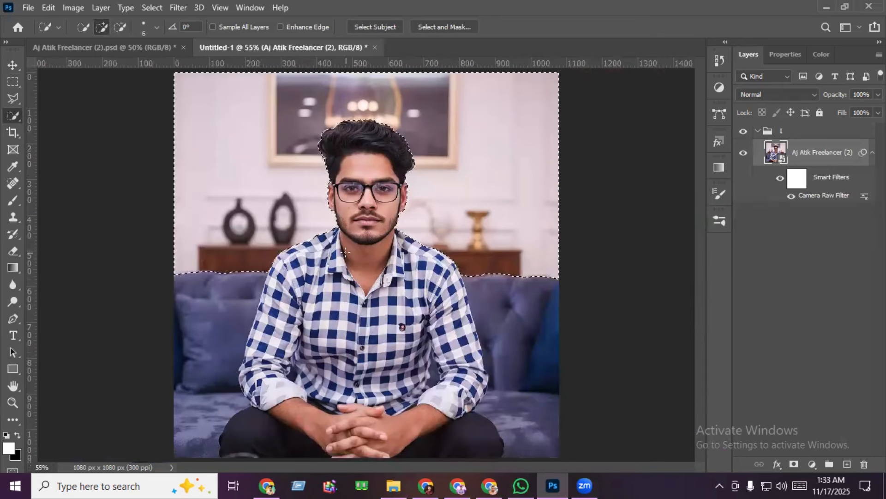
pyautogui.hotkey('ctrl', 'j')
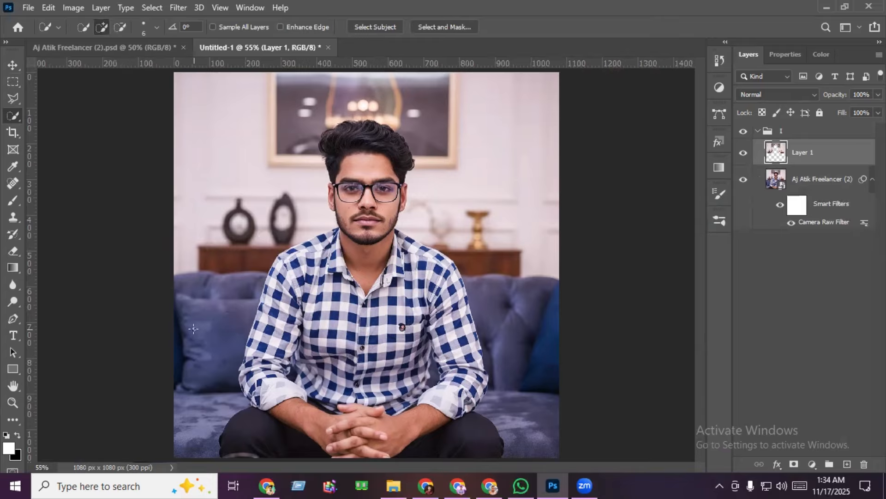
# - Select the sofa on the portrait layer with the Quick Selection Tool and subtract the man's torso and arm
pyautogui.moveTo(197, 346)
pyautogui.mouseDown()
pyautogui.moveTo(186, 401)
pyautogui.moveTo(206, 332)
pyautogui.moveTo(211, 364)
pyautogui.mouseUp()
pyautogui.hotkey('ctrl', 'd')
pyautogui.click(818, 183)
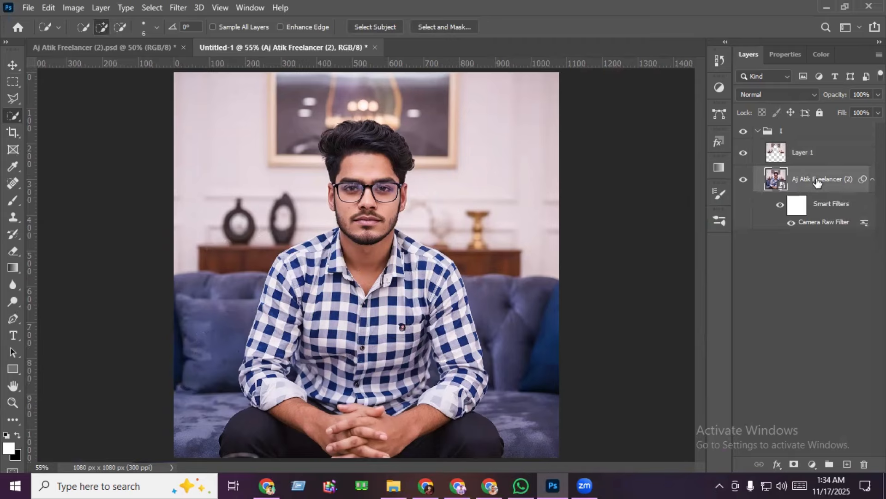
pyautogui.moveTo(178, 341); pyautogui.dragTo(211, 360)
pyautogui.moveTo(202, 406); pyautogui.dragTo(198, 426)
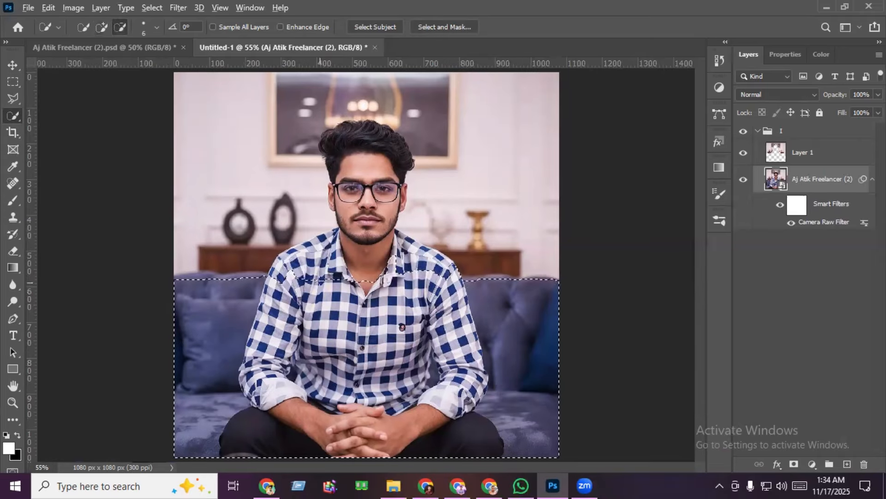
pyautogui.moveTo(324, 309)
pyautogui.mouseDown()
pyautogui.moveTo(328, 376)
pyautogui.moveTo(288, 330)
pyautogui.moveTo(287, 270)
pyautogui.mouseUp()
pyautogui.moveTo(300, 394)
pyautogui.mouseDown()
pyautogui.moveTo(331, 451)
pyautogui.moveTo(374, 443)
pyautogui.moveTo(267, 387)
pyautogui.mouseUp()
# - Refine the selection of the sofa's left half along the man's sleeve and cuff, extending it down to his thigh
pyautogui.scroll(3, 212, 392)
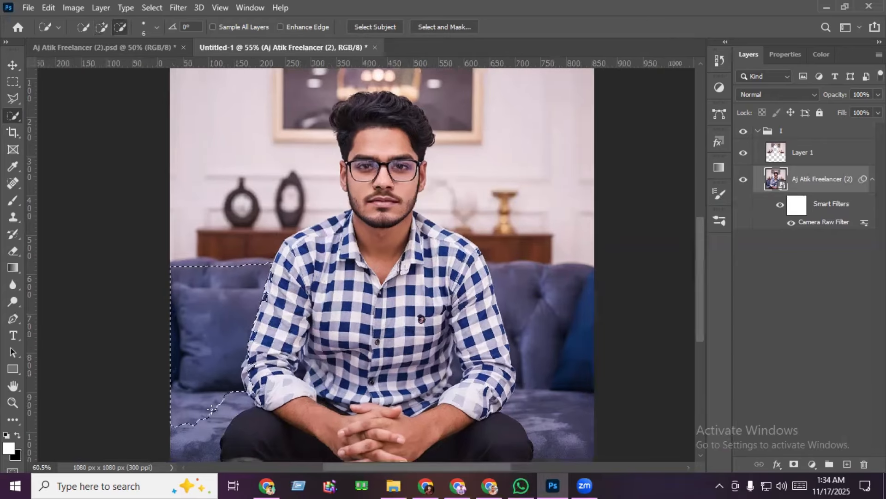
pyautogui.scroll(-2, 209, 394)
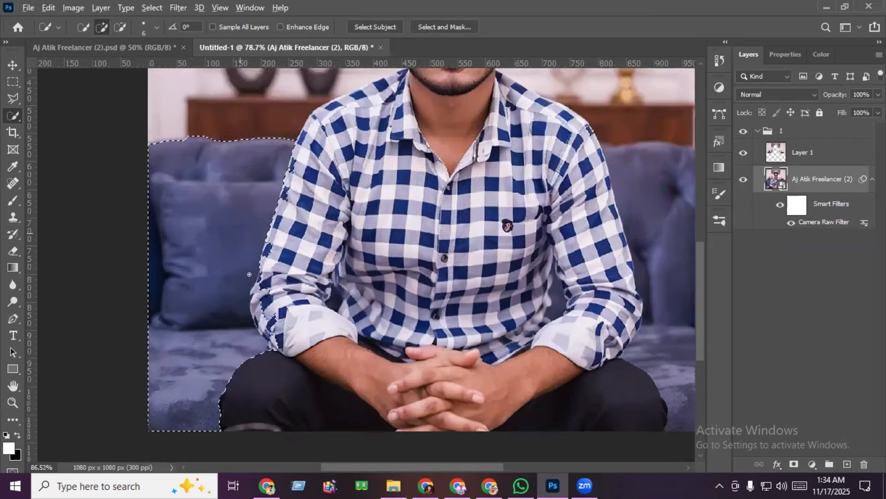
pyautogui.scroll(2, 246, 274)
pyautogui.press('alt')
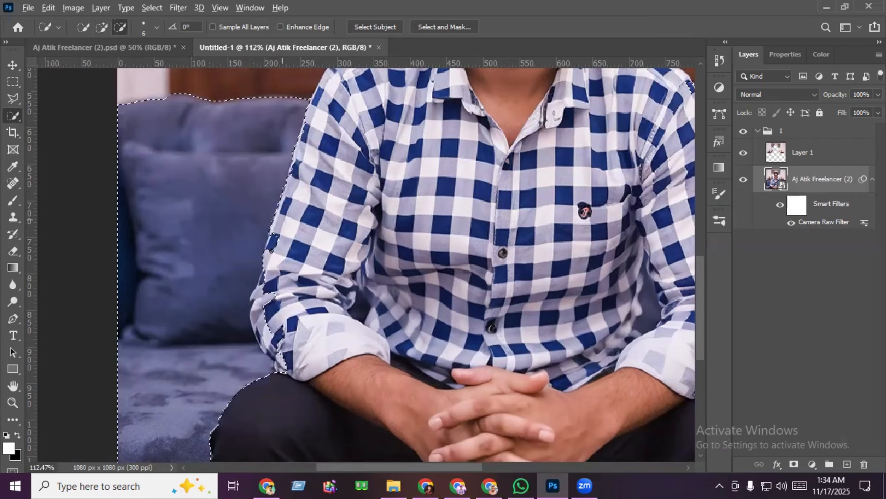
pyautogui.moveTo(272, 245)
pyautogui.mouseDown()
pyautogui.moveTo(267, 327)
pyautogui.moveTo(294, 365)
pyautogui.mouseUp()
pyautogui.scroll(1, 280, 333)
# - Extend the selection over the sofa's right half, excluding the man's sleeve, and copy the selected sofa to a new layer
pyautogui.moveTo(533, 307)
pyautogui.mouseDown()
pyautogui.moveTo(176, 254)
pyautogui.moveTo(42, 260)
pyautogui.mouseUp()
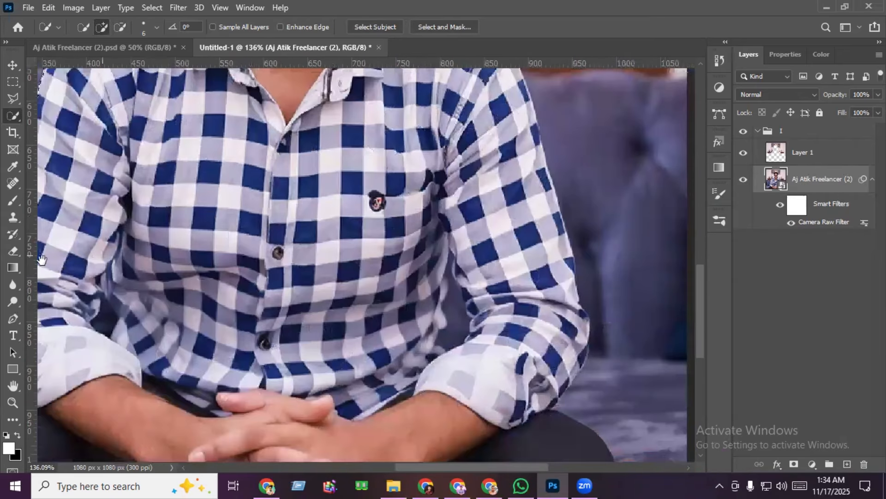
pyautogui.moveTo(444, 155)
pyautogui.mouseDown()
pyautogui.moveTo(462, 182)
pyautogui.moveTo(472, 349)
pyautogui.mouseUp()
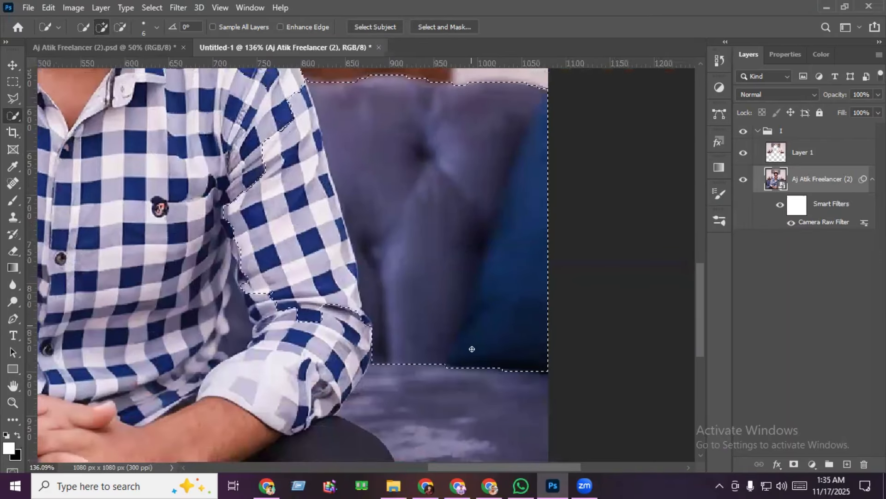
pyautogui.keyDown('alt'); pyautogui.moveTo(279, 151); pyautogui.dragTo(304, 351); pyautogui.keyUp('alt')
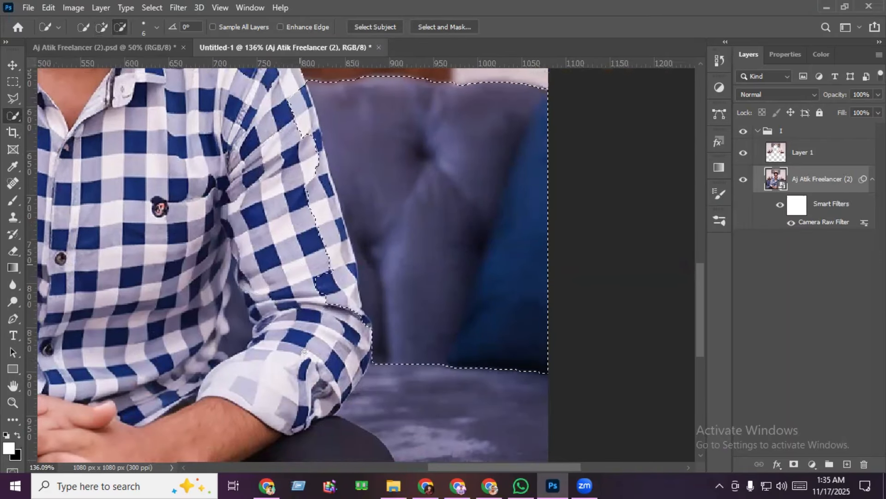
pyautogui.hotkey('ctrl', '0')
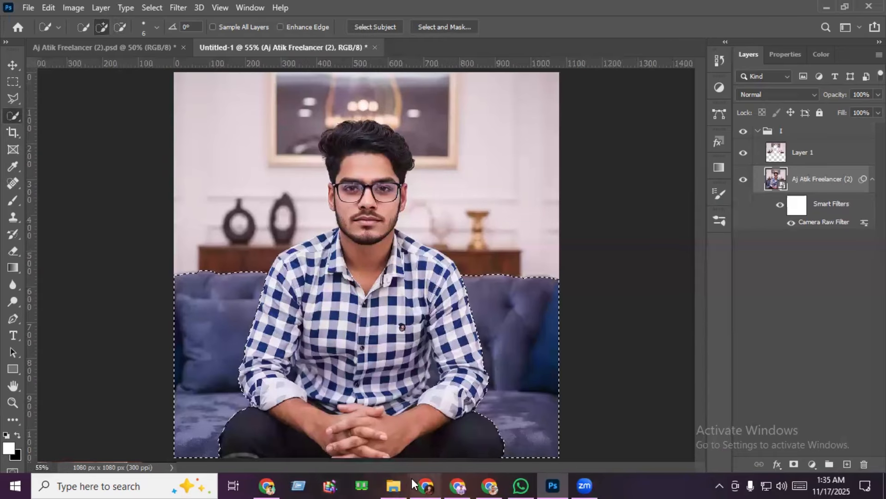
pyautogui.moveTo(412, 483)
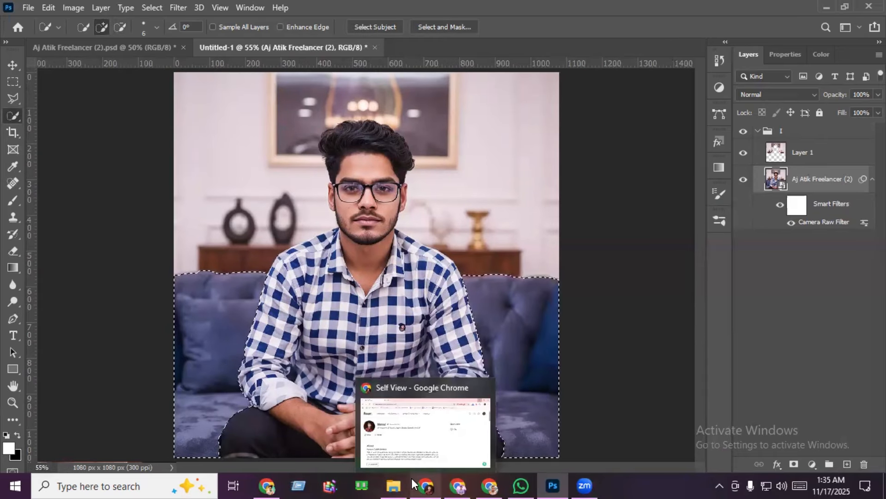
pyautogui.hotkey('ctrl', 'j')
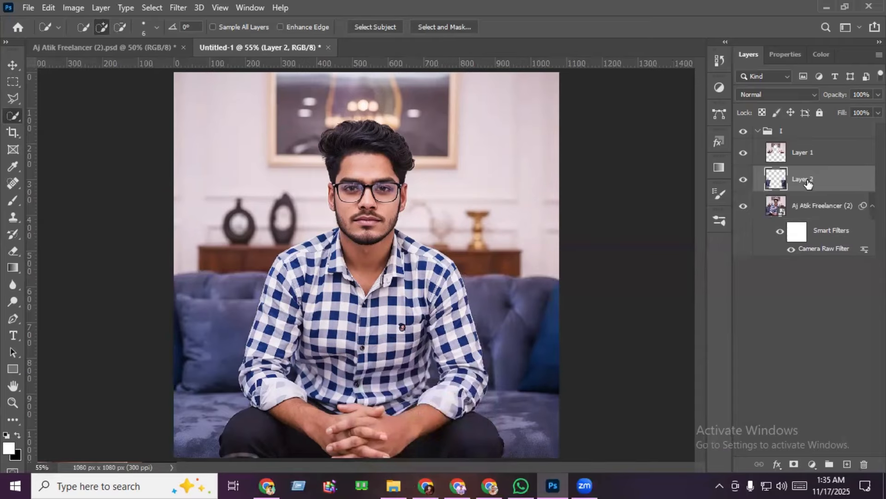
# - Rename the sofa layer "1" and the wall layer "2"
pyautogui.doubleClick(809, 179)
pyautogui.write('1')
pyautogui.press('Return')
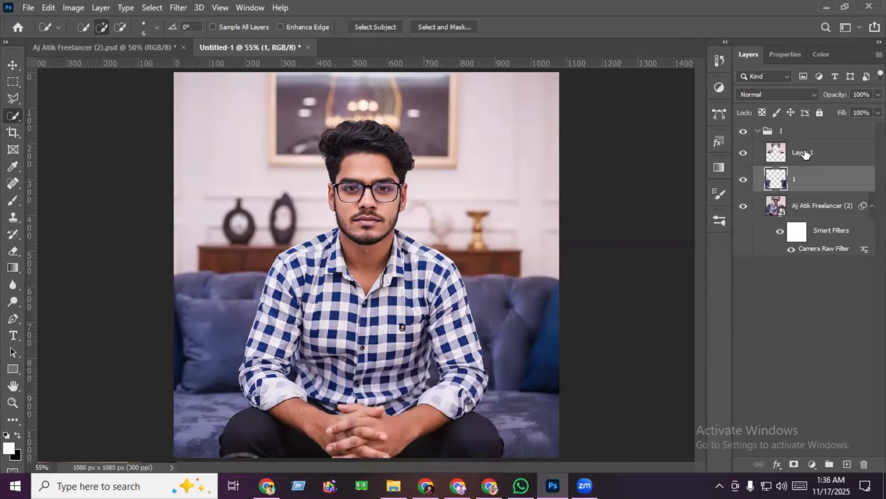
pyautogui.doubleClick(805, 150)
pyautogui.write('2')
pyautogui.press('Return')
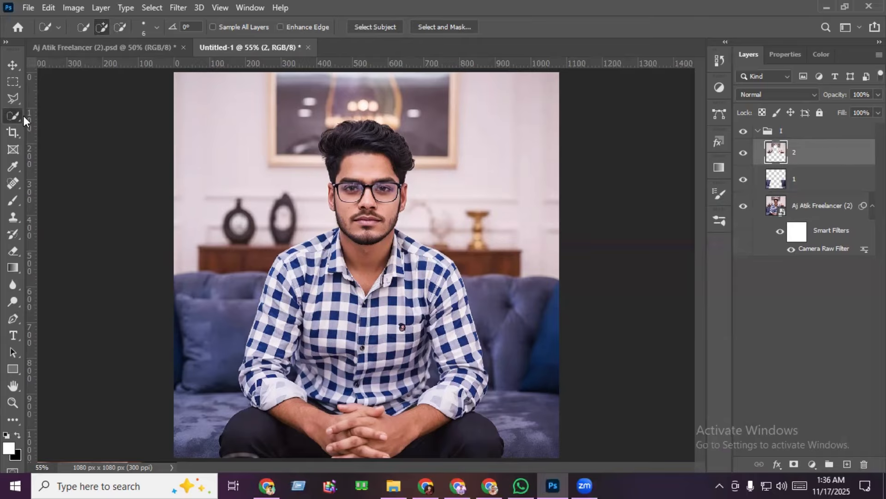
pyautogui.press('v')
pyautogui.click(800, 205)
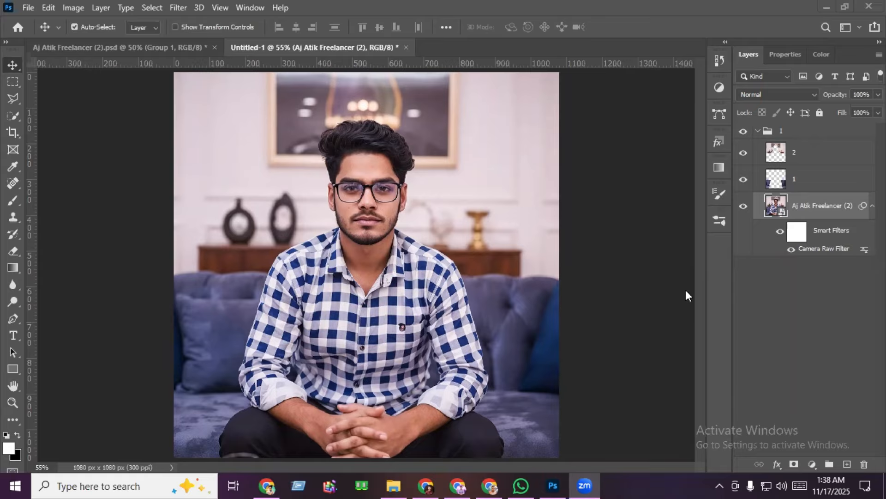
pyautogui.click(804, 180)
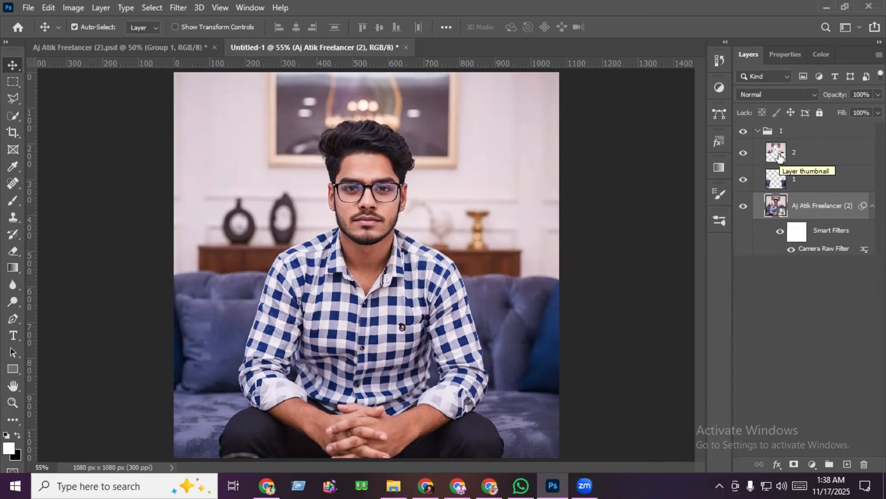
pyautogui.press('ctrl')
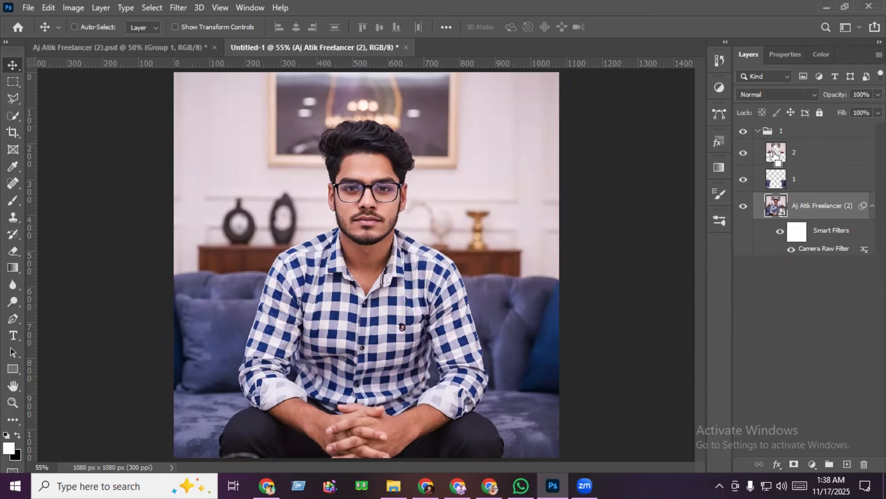
pyautogui.keyDown('ctrl'); pyautogui.click(775, 155); pyautogui.keyUp('ctrl')
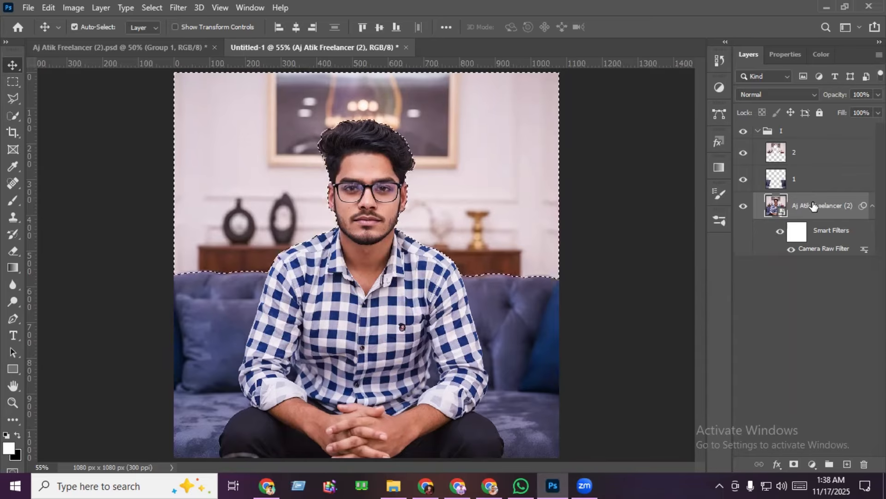
pyautogui.hotkey('ctrl', 'd')
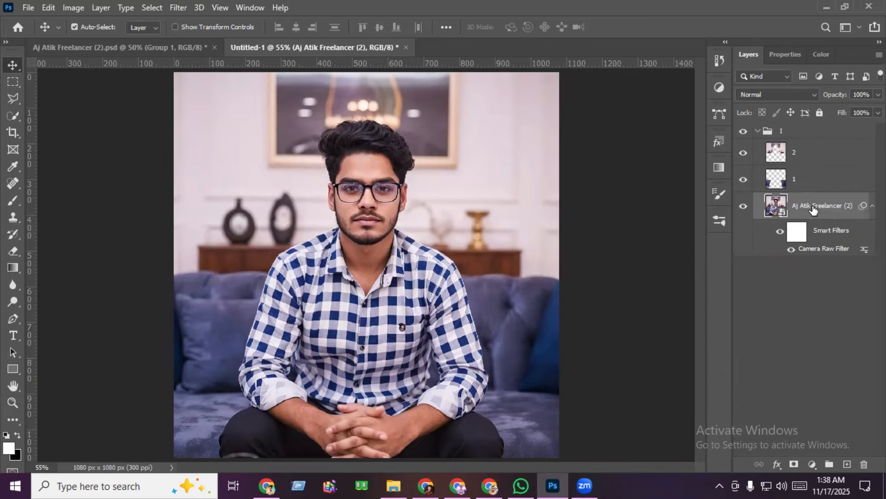
# - Duplicate the portrait smart object layer, rasterize the copy, and rename it "1"
pyautogui.moveTo(814, 209); pyautogui.dragTo(848, 463)
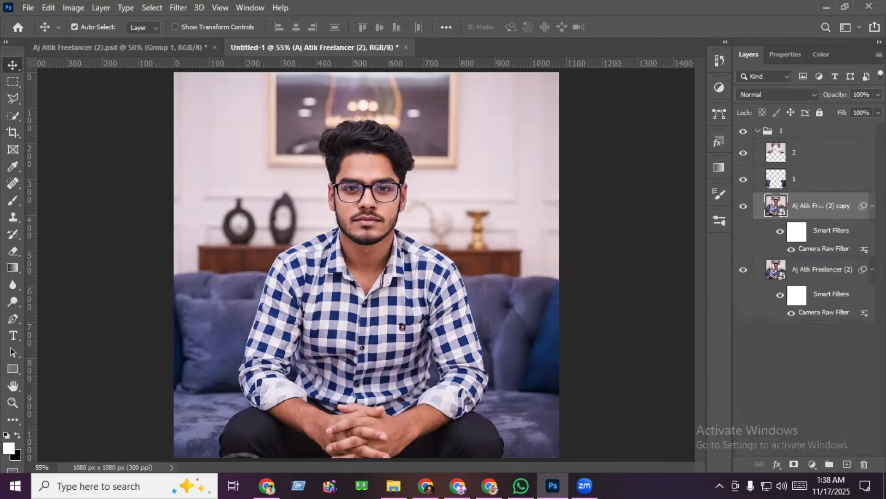
pyautogui.rightClick(806, 203)
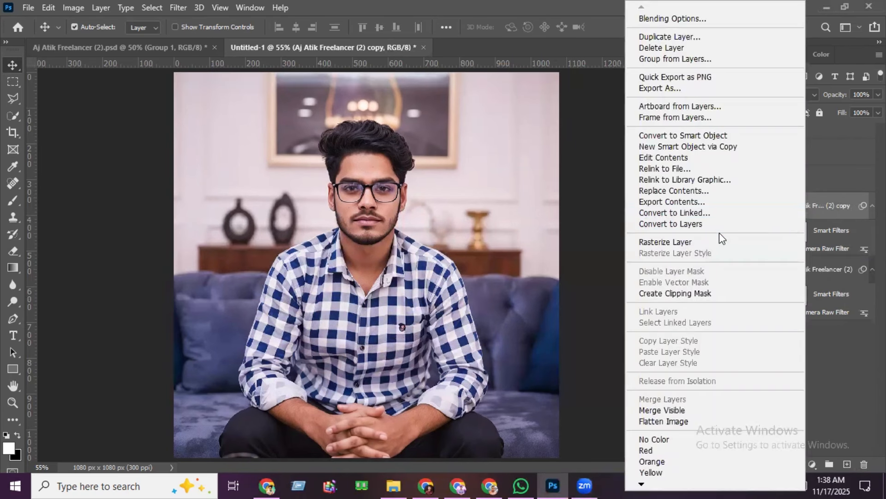
pyautogui.click(675, 240)
pyautogui.doubleClick(817, 206)
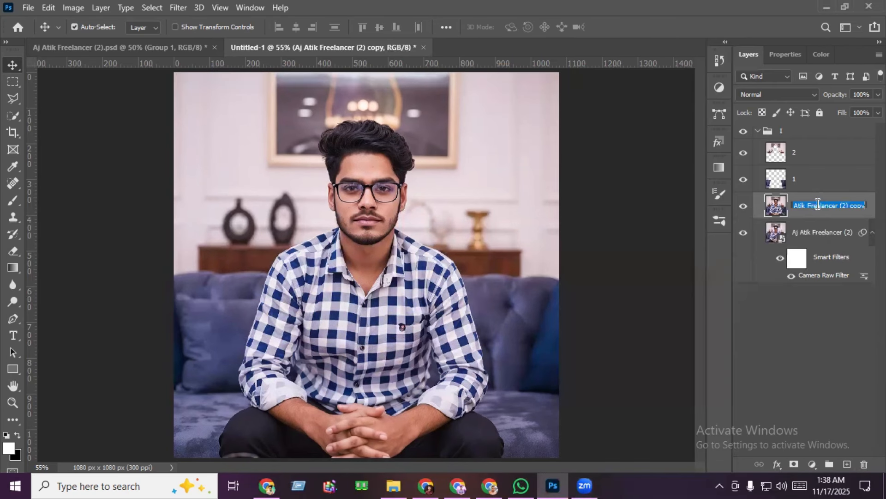
pyautogui.write('1')
pyautogui.press('Return')
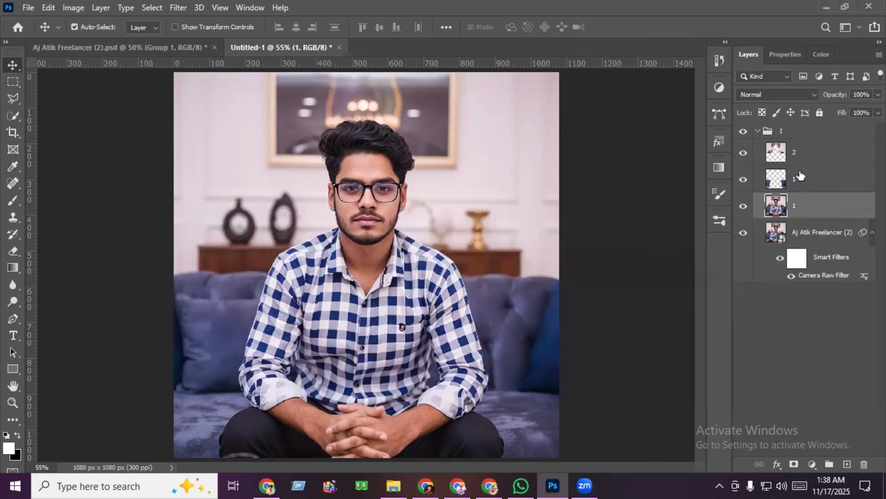
# - Delete the wall and sofa areas from the rasterized portrait copy, using the outlines of their cutout layers as selections
pyautogui.click(778, 156)
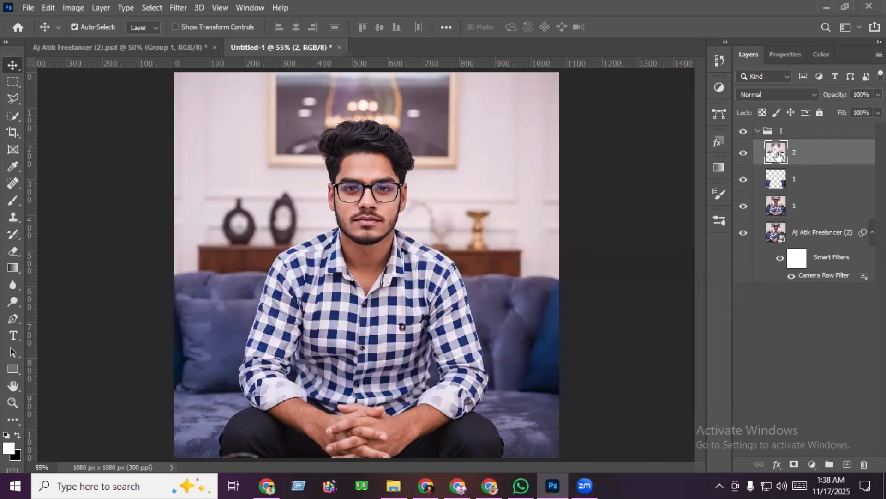
pyautogui.keyDown('ctrl'); pyautogui.click(778, 156); pyautogui.keyUp('ctrl')
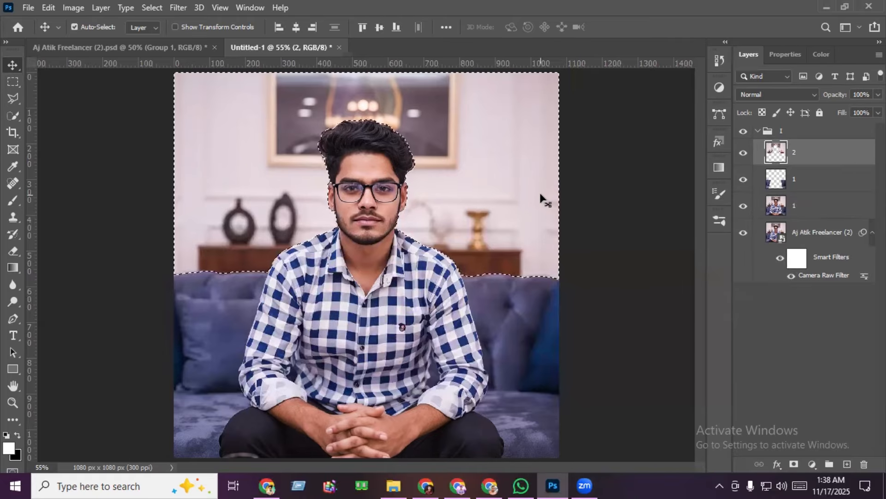
pyautogui.click(805, 211)
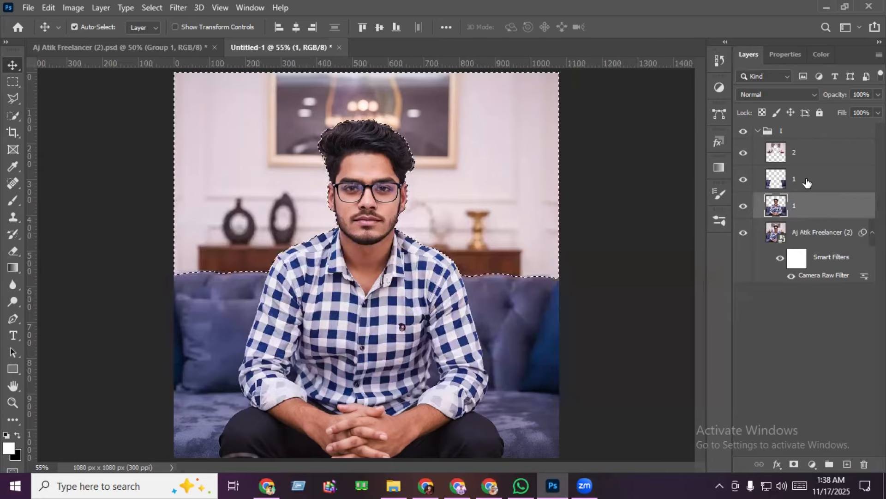
pyautogui.click(775, 186)
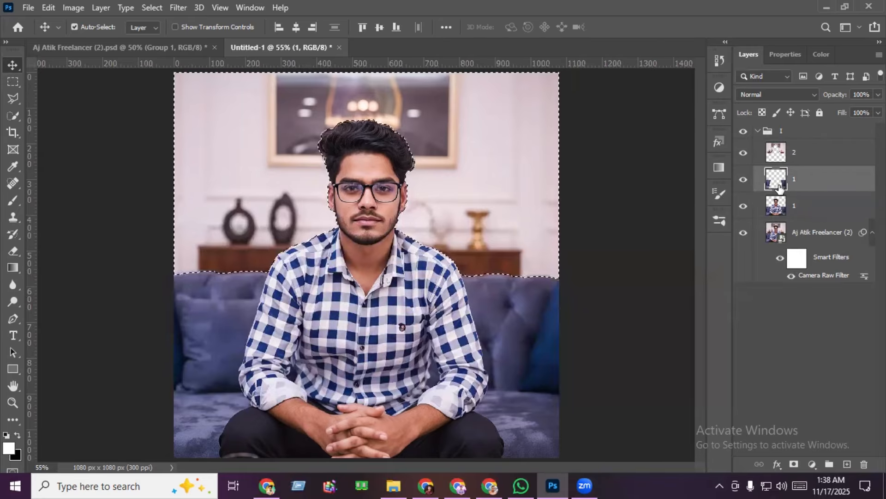
pyautogui.keyDown('ctrl'); pyautogui.click(781, 187); pyautogui.keyUp('ctrl')
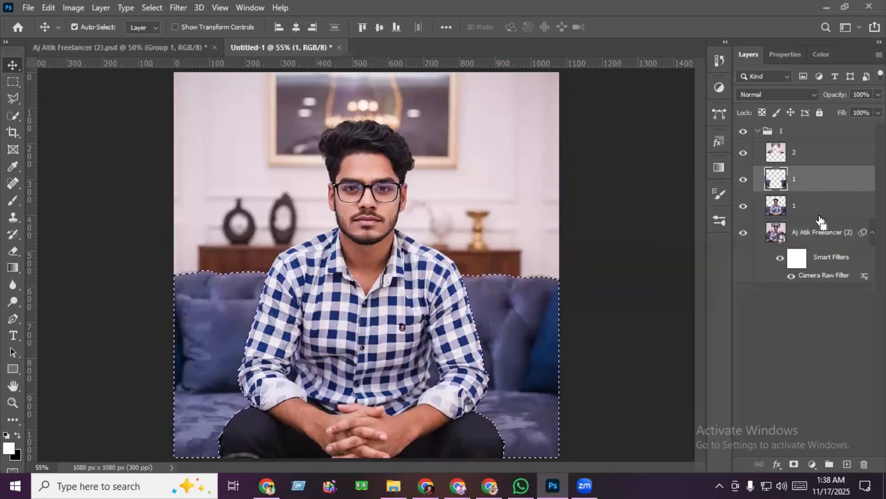
pyautogui.click(807, 210)
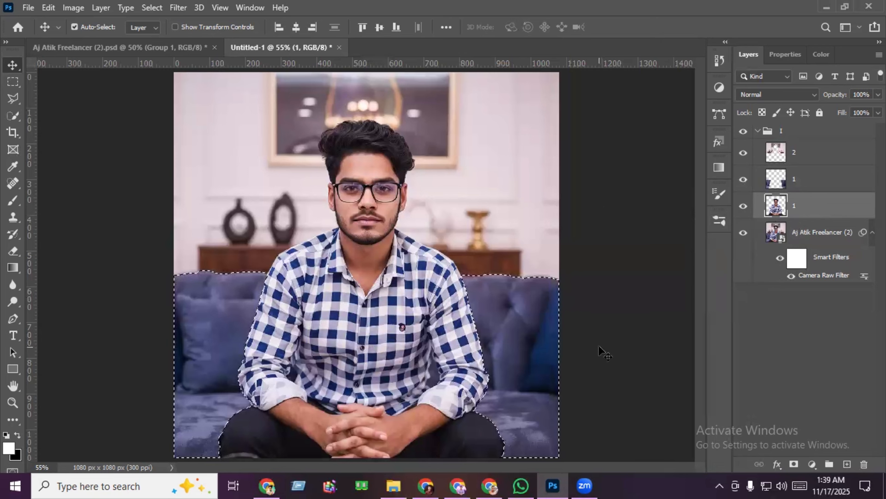
pyautogui.hotkey('ctrl', 'd')
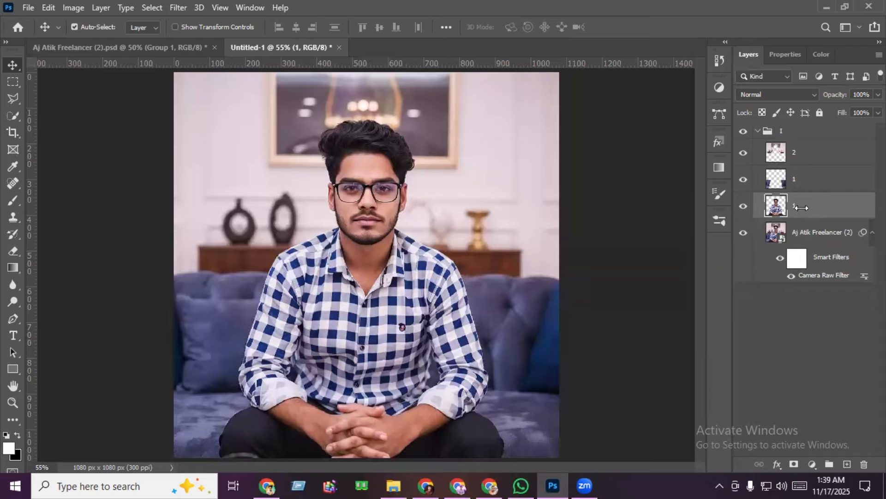
# - Move the man's cutout layer above layer 2 and place it in its own collapsed group named "Image"
pyautogui.moveTo(804, 205); pyautogui.dragTo(804, 147)
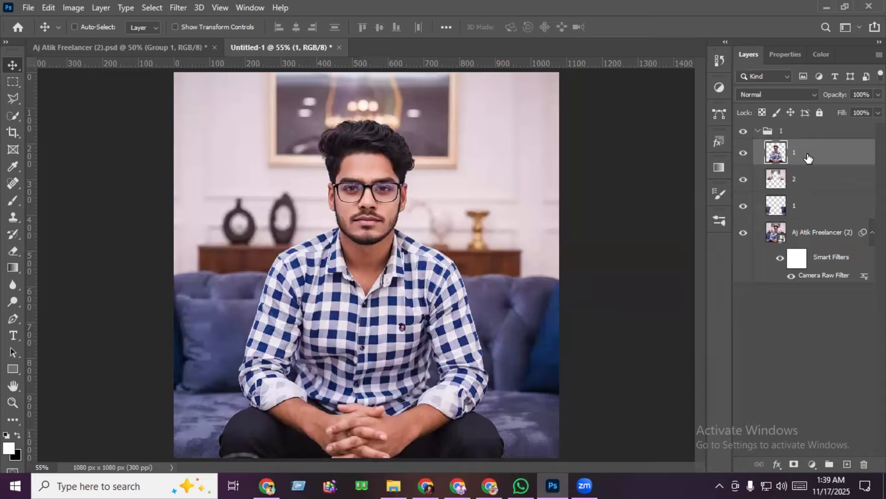
pyautogui.hotkey('ctrl', 'g')
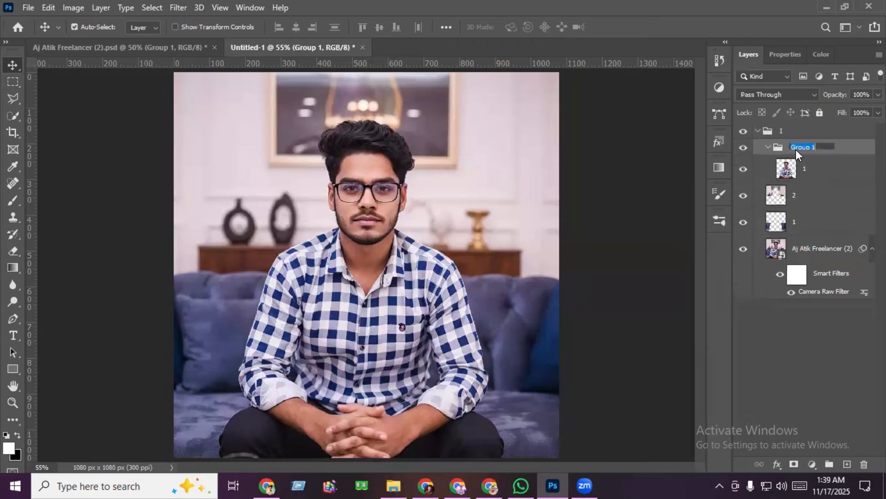
pyautogui.write('I')
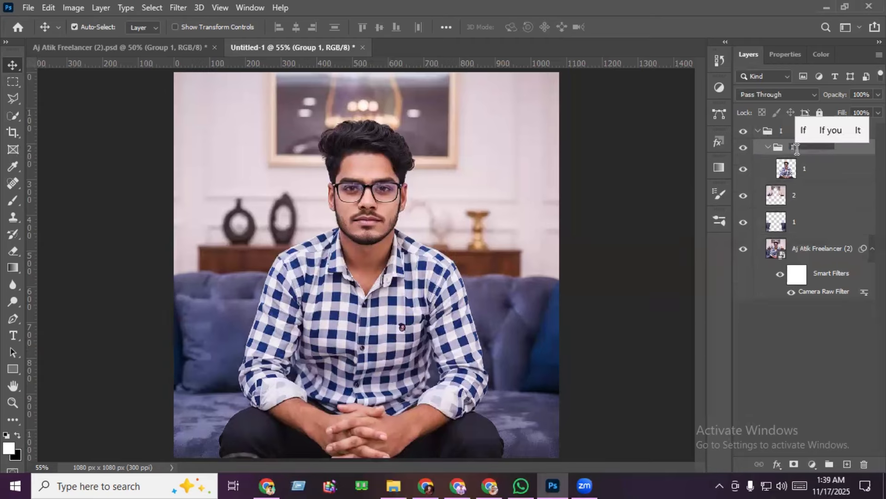
pyautogui.write('mage')
pyautogui.press('Return')
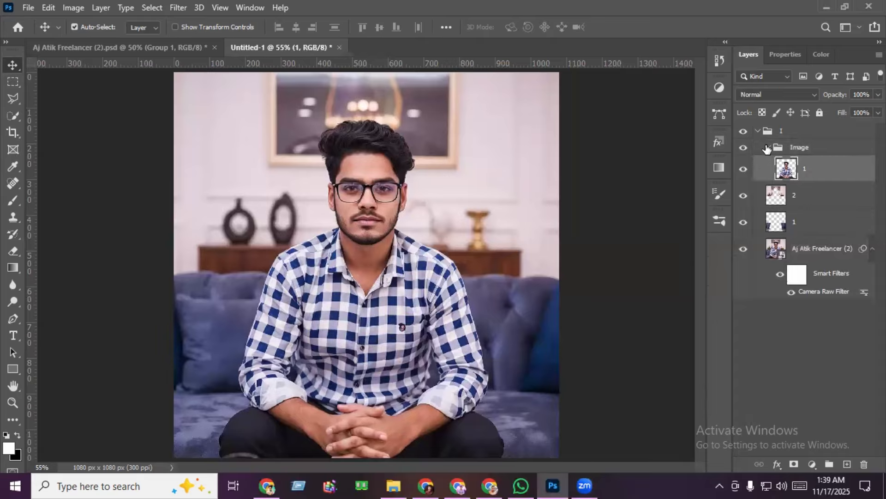
pyautogui.click(768, 147)
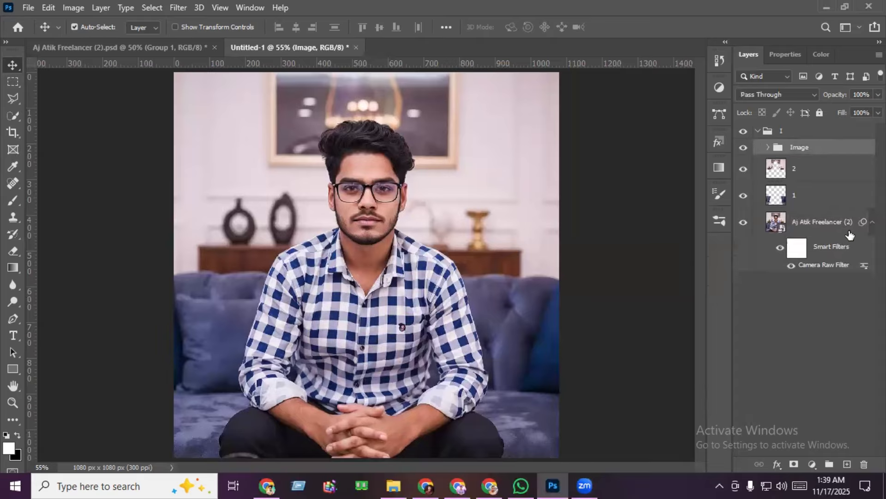
# - Add a solid color fill layer in magenta #e400ff directly above layer 2
pyautogui.click(790, 178)
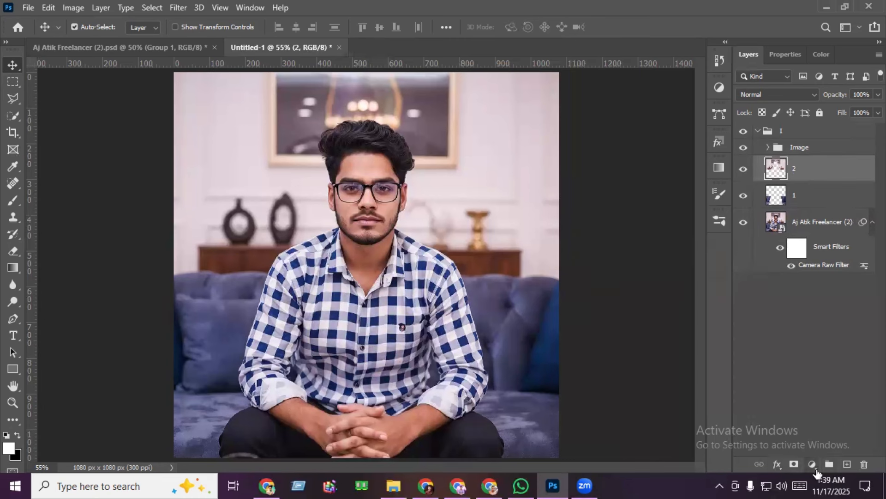
pyautogui.click(813, 464)
pyautogui.click(857, 238)
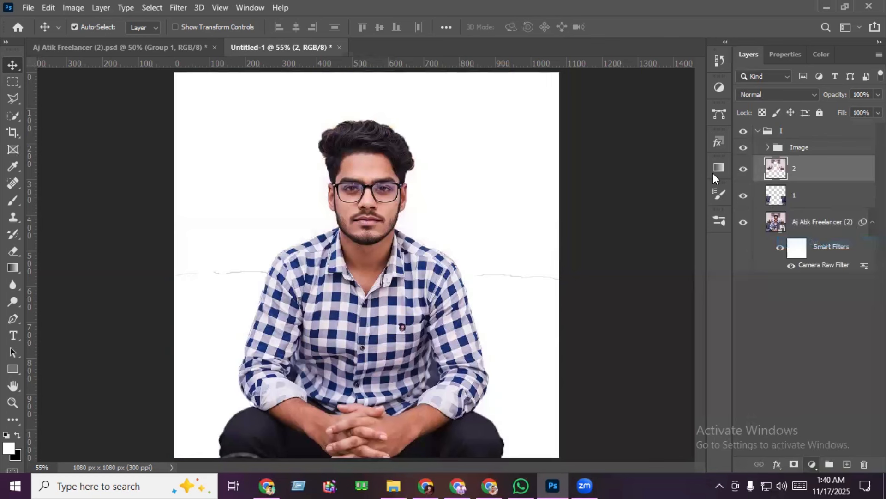
pyautogui.click(723, 182)
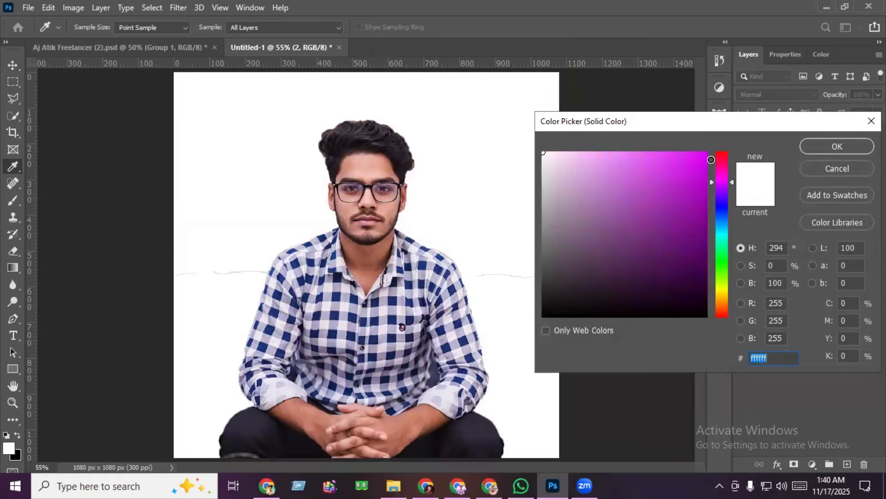
pyautogui.moveTo(706, 153); pyautogui.dragTo(727, 151)
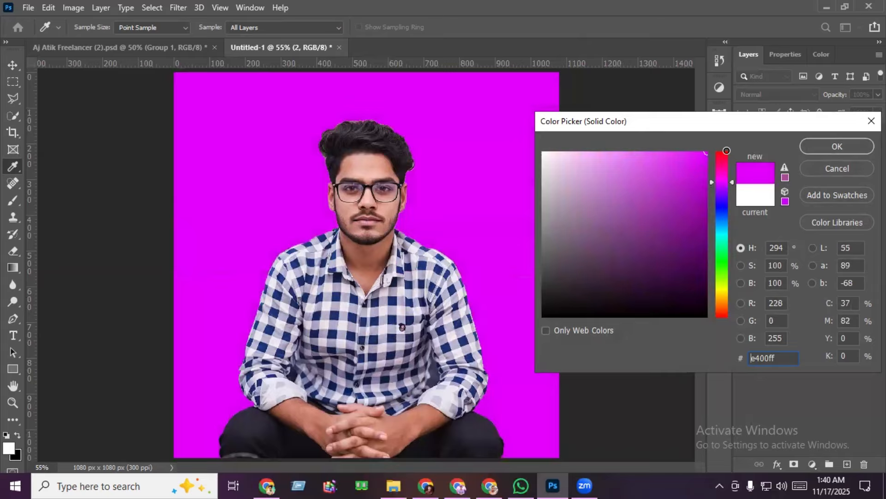
pyautogui.click(837, 147)
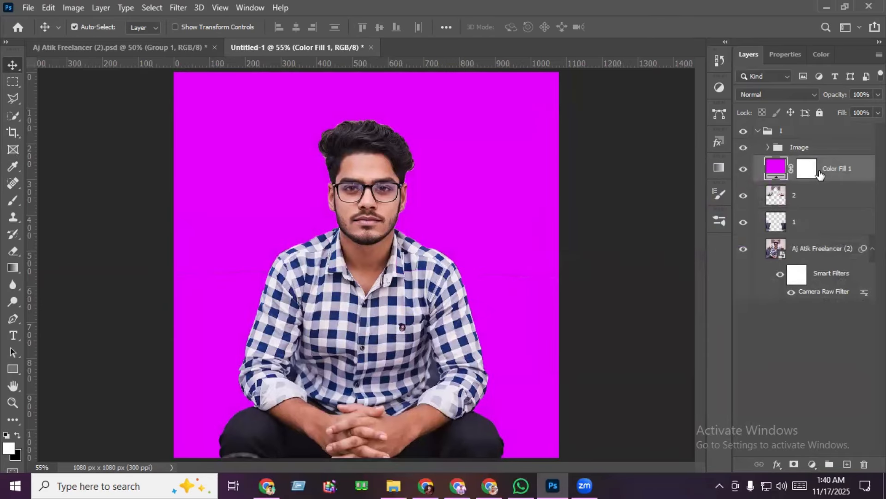
# - Clip the magenta fill to layer 2, with its blend mode set to Color and opacity to 50%
pyautogui.rightClick(844, 172)
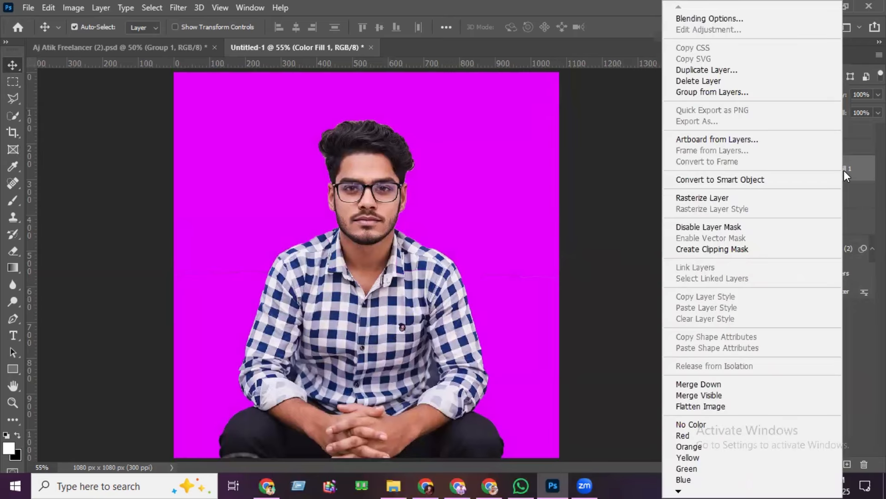
pyautogui.click(726, 250)
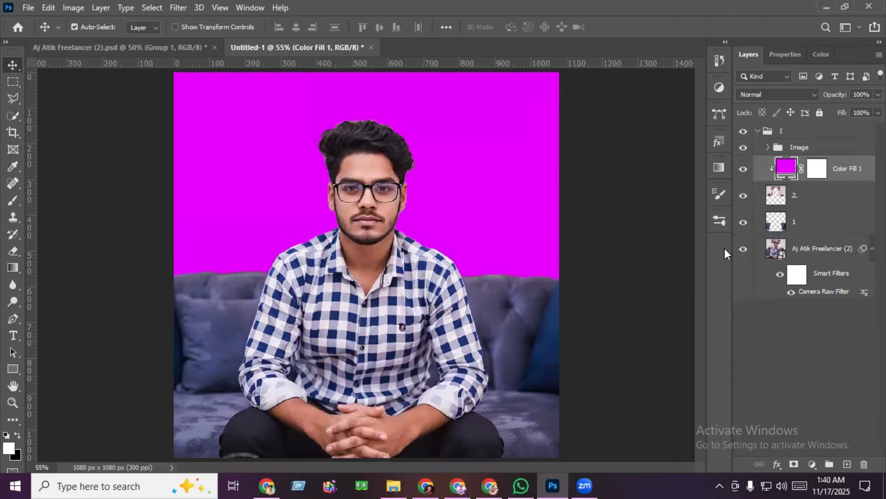
pyautogui.click(786, 96)
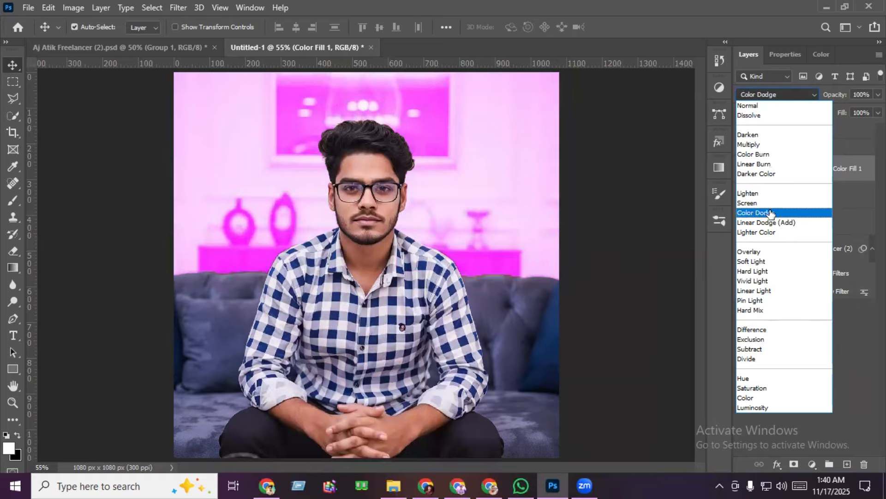
pyautogui.click(746, 398)
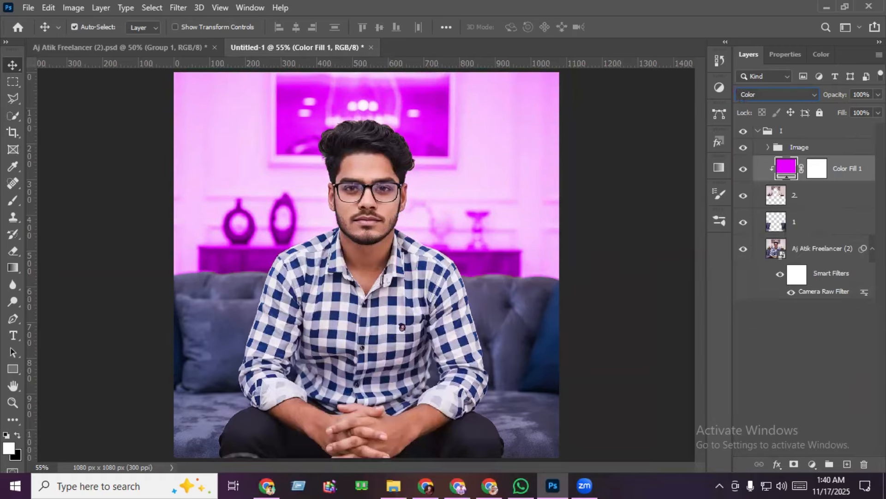
pyautogui.click(878, 113)
pyautogui.moveTo(848, 107); pyautogui.dragTo(847, 109)
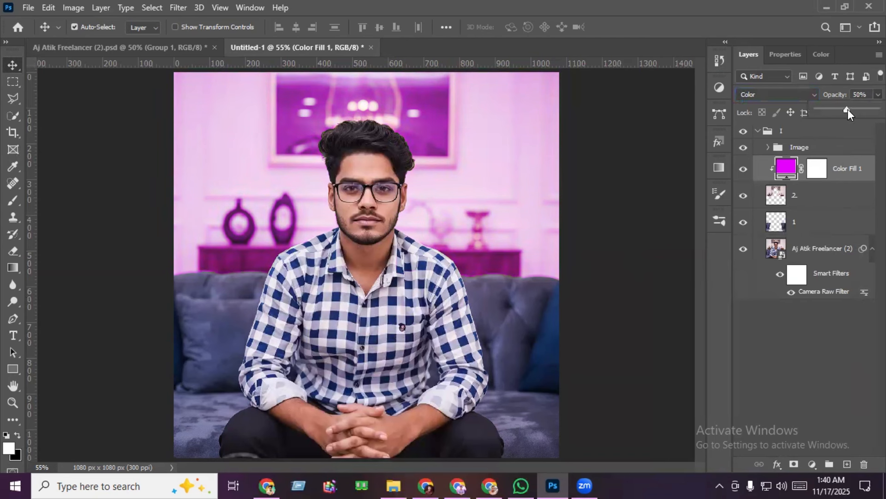
# - Duplicate the magenta fill, clip the copy to sofa layer 1, and set its opacity to 20%
pyautogui.click(853, 198)
pyautogui.hotkey('ctrl', 'j')
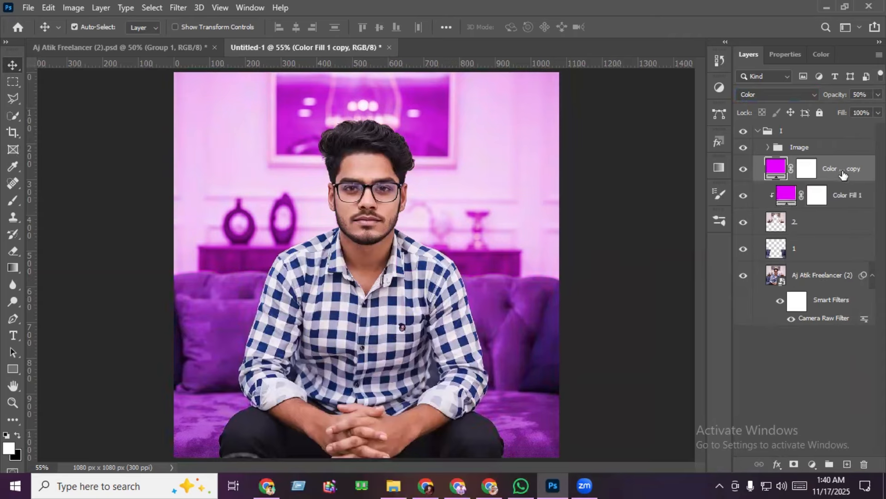
pyautogui.moveTo(844, 171); pyautogui.dragTo(841, 240)
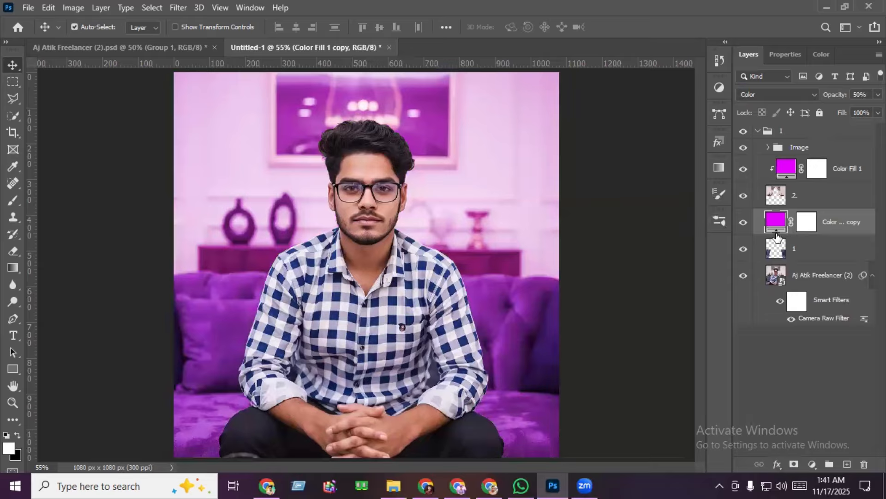
pyautogui.rightClick(846, 225)
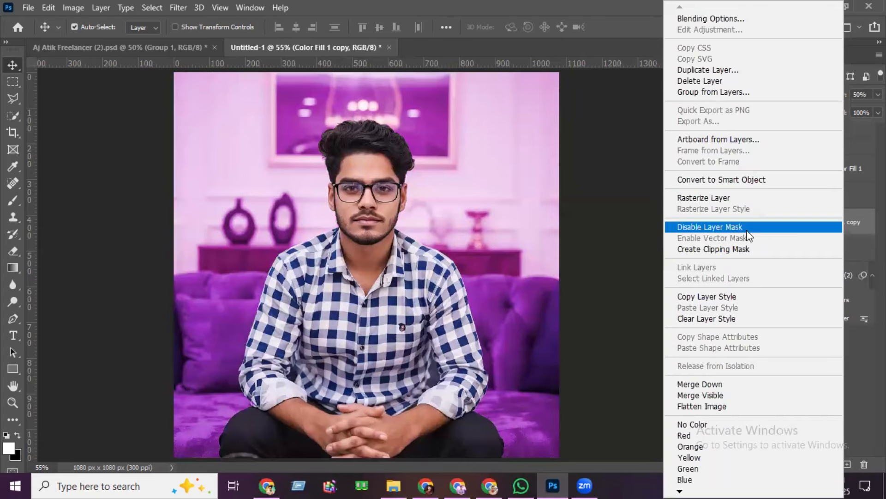
pyautogui.click(733, 249)
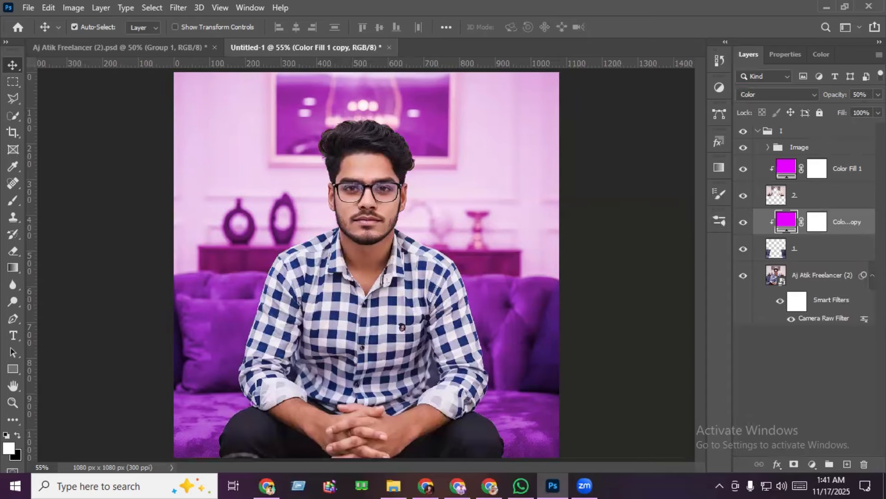
pyautogui.click(878, 94)
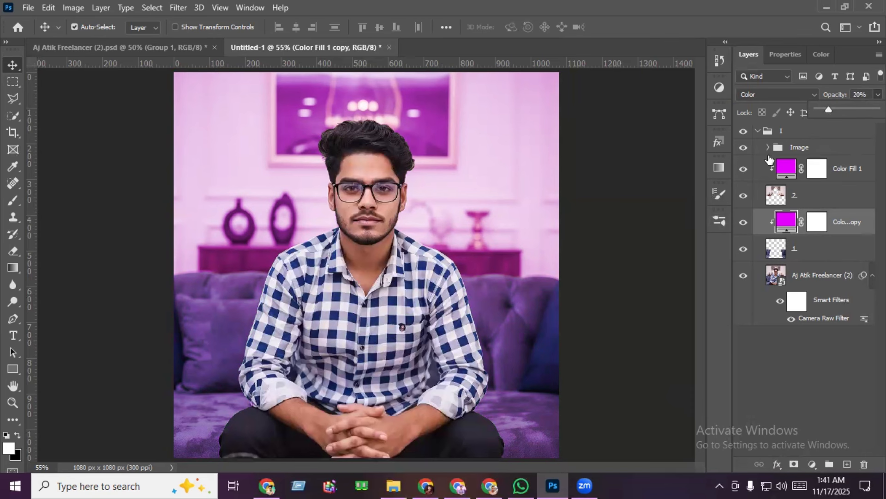
# - Group both magenta fills, layers 2 and 1, and the portrait smart object, and name the group "B"
pyautogui.click(831, 168)
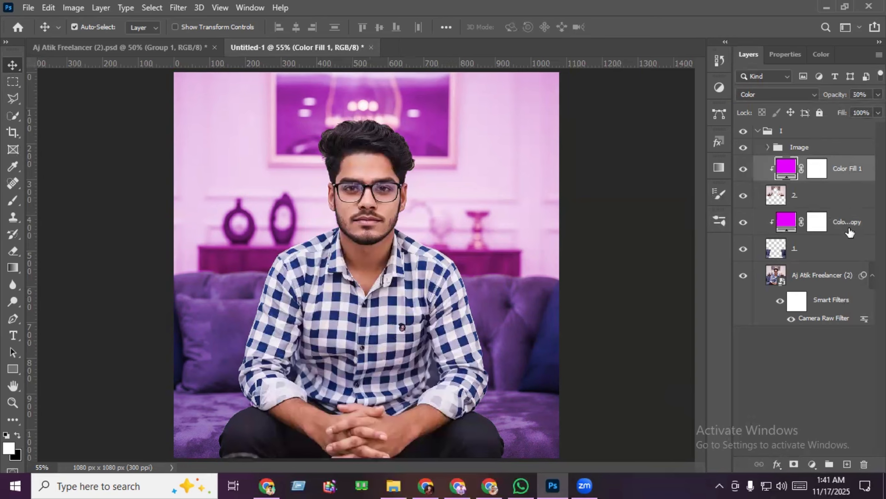
pyautogui.keyDown('shift'); pyautogui.click(822, 276); pyautogui.keyUp('shift')
pyautogui.hotkey('ctrl', 'g')
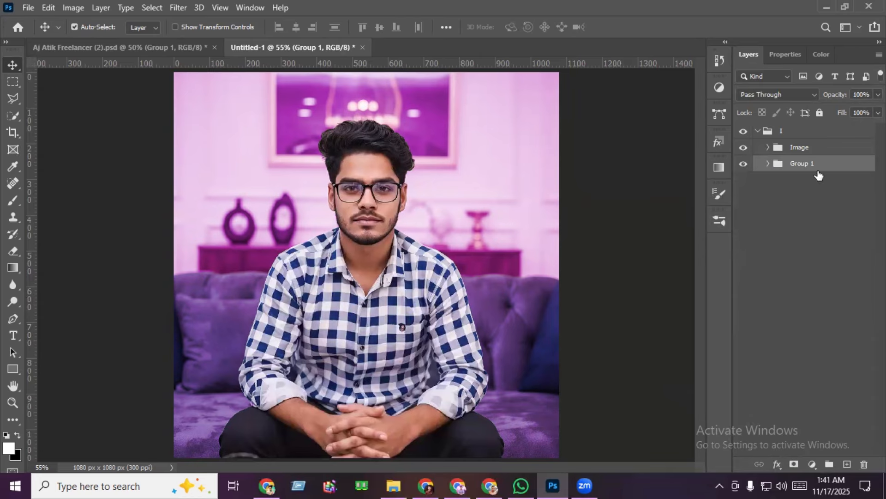
pyautogui.doubleClick(802, 164)
pyautogui.write('B')
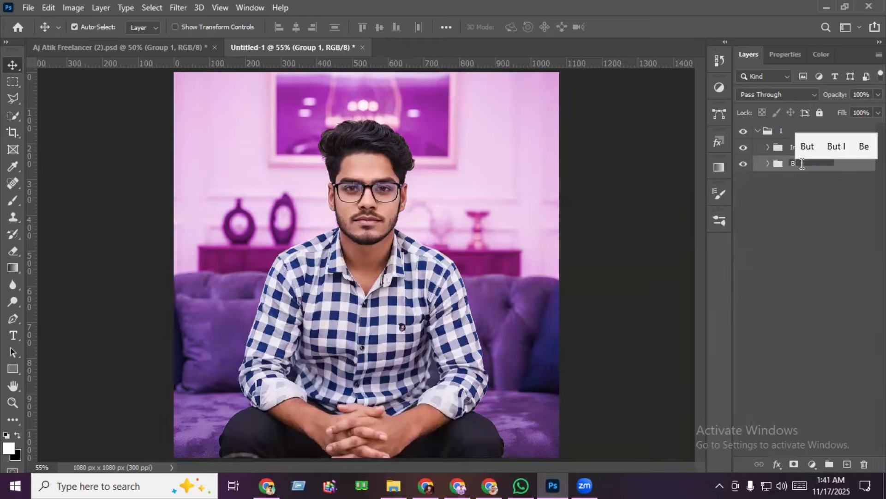
pyautogui.press('Return')
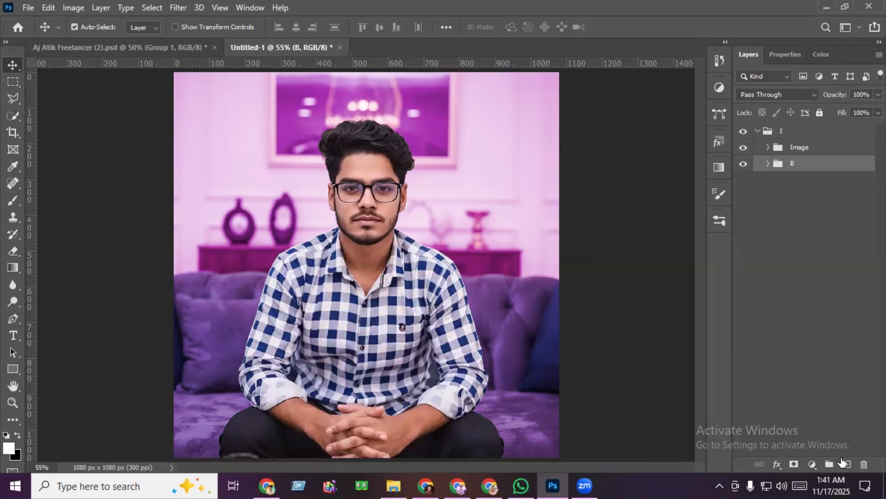
# - Add a solid black #000000 color fill layer above group B
pyautogui.click(847, 464)
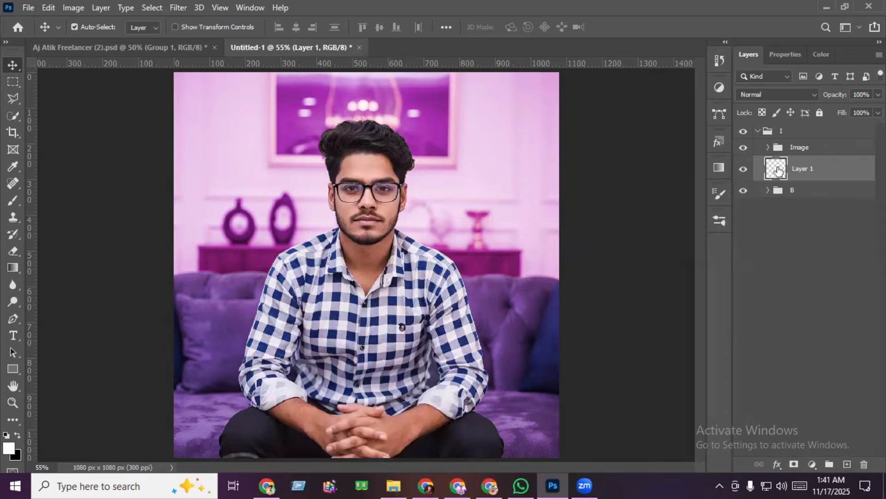
pyautogui.click(812, 464)
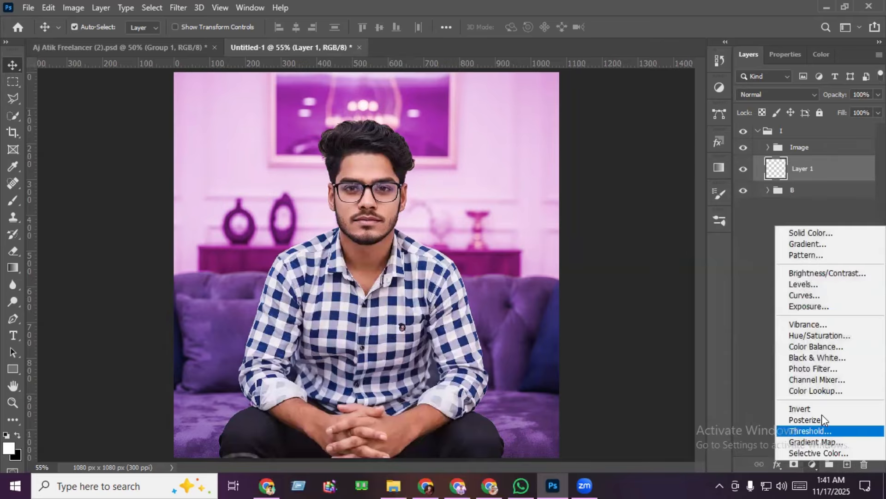
pyautogui.click(812, 232)
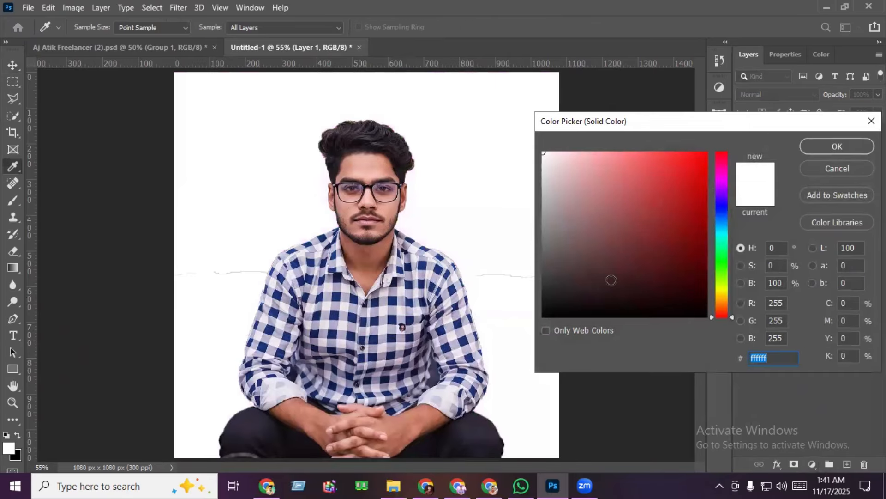
pyautogui.moveTo(703, 286); pyautogui.dragTo(736, 369)
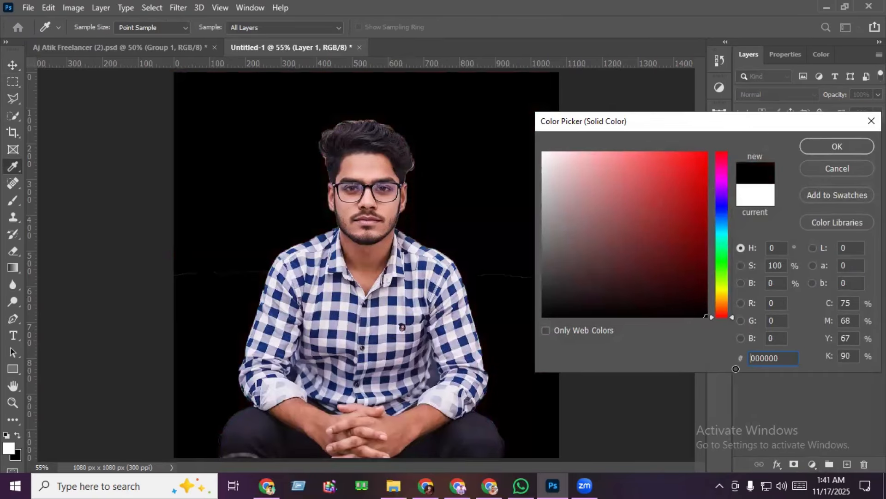
pyautogui.click(838, 150)
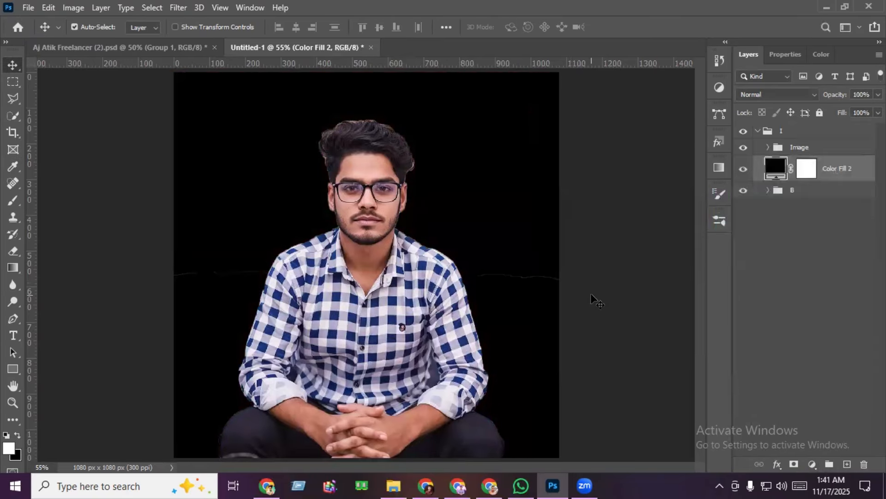
# - Convert the black fill layer to a smart object and rasterize it
pyautogui.rightClick(827, 169)
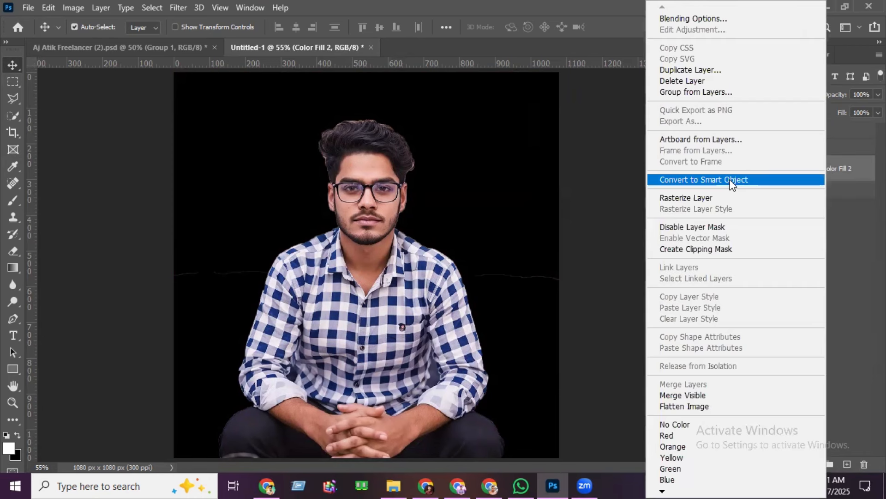
pyautogui.click(733, 181)
pyautogui.rightClick(804, 169)
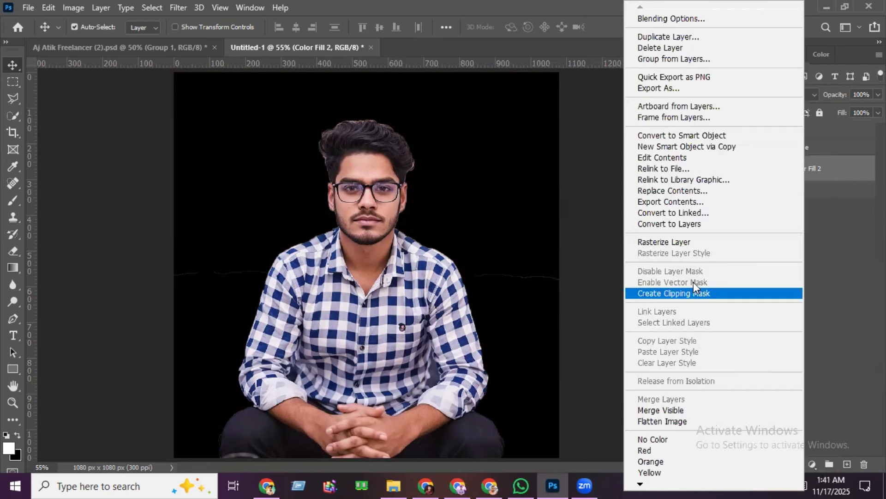
pyautogui.click(677, 242)
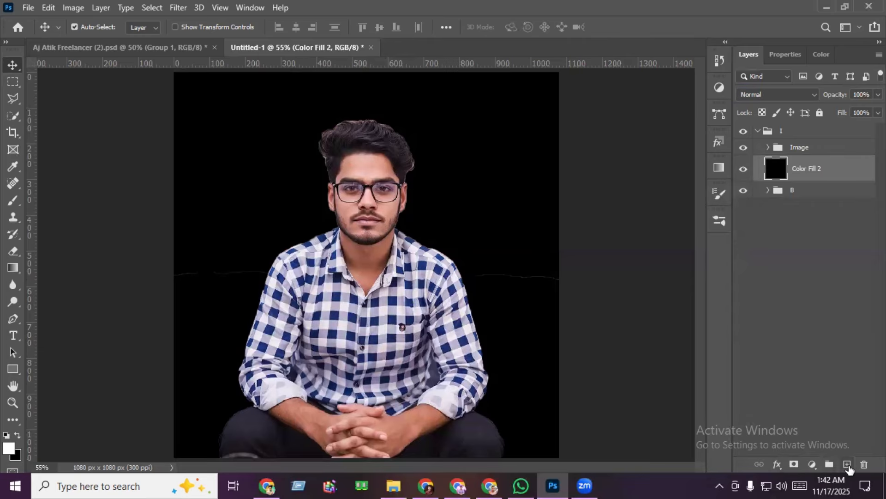
# - Set the black layer's blend mode to Screen and clip a new empty layer to it
pyautogui.click(848, 464)
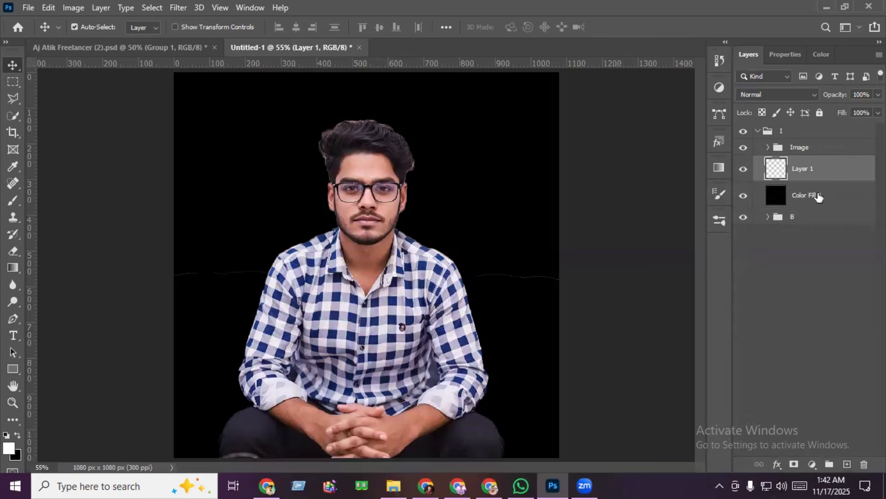
pyautogui.click(816, 198)
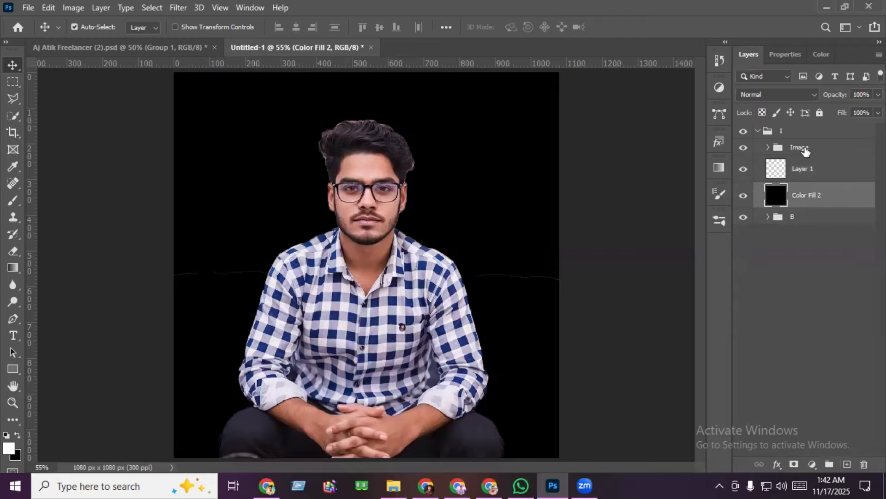
pyautogui.click(781, 94)
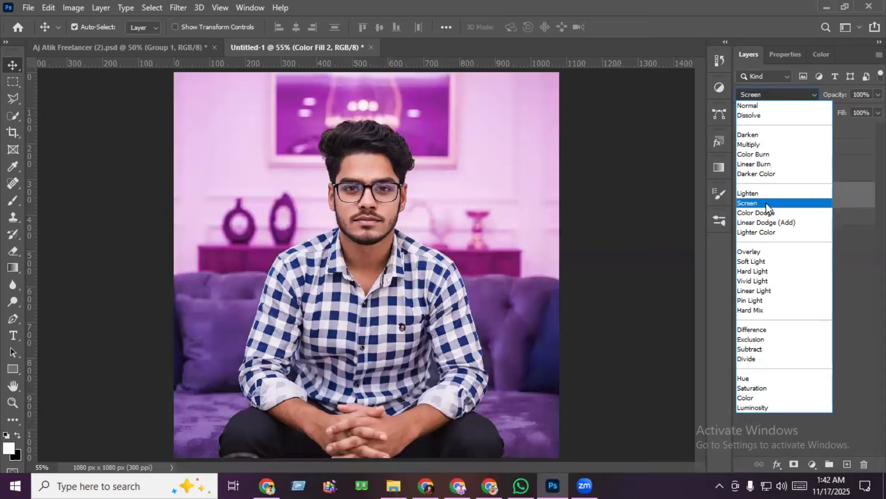
pyautogui.click(766, 203)
pyautogui.click(801, 170)
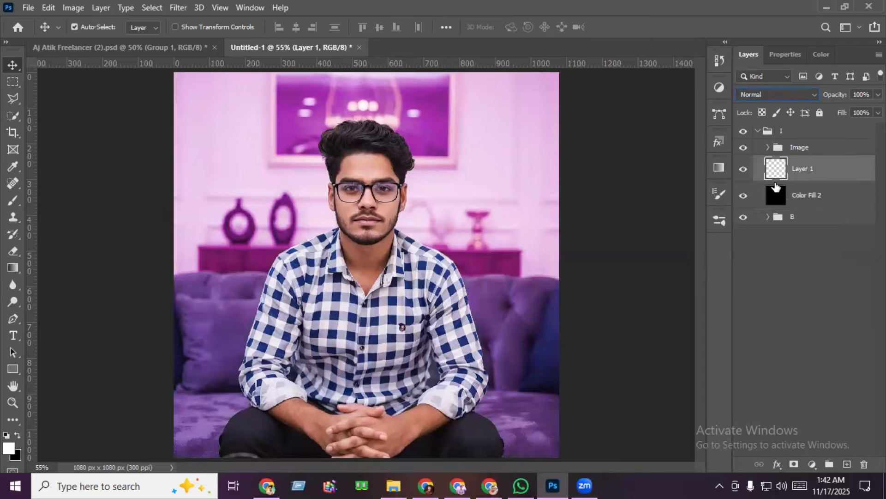
pyautogui.moveTo(775, 180); pyautogui.dragTo(780, 181)
pyautogui.keyDown('alt'); pyautogui.click(780, 180); pyautogui.keyUp('alt')
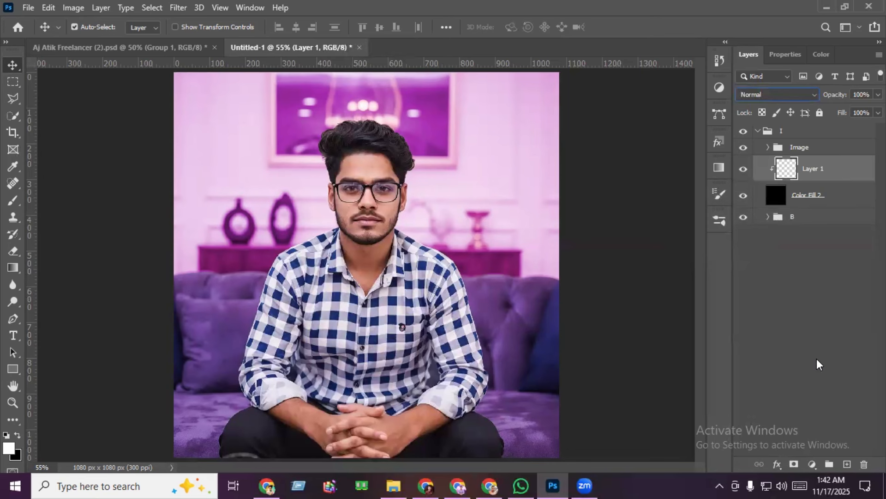
pyautogui.click(813, 468)
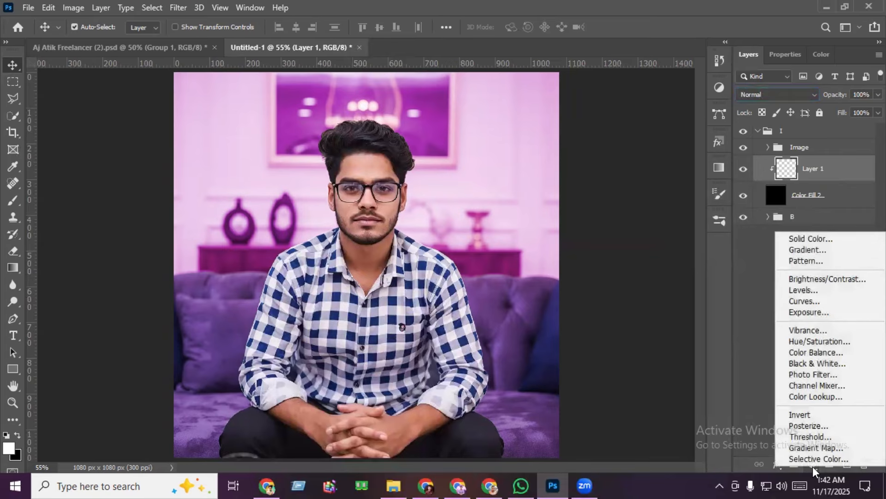
pyautogui.click(819, 250)
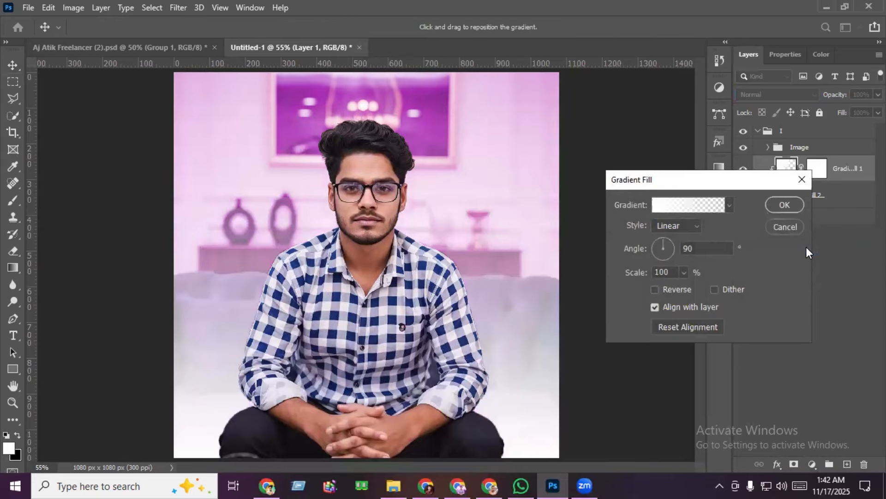
pyautogui.click(795, 222)
# - Add a Gradient Map adjustment above Layer 1 using the custom dark magenta to light pink gradient preset
pyautogui.click(812, 464)
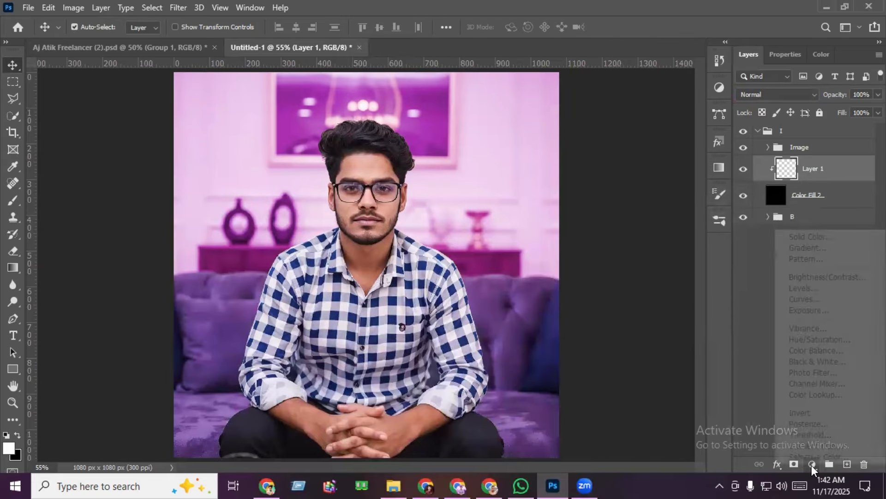
pyautogui.click(827, 445)
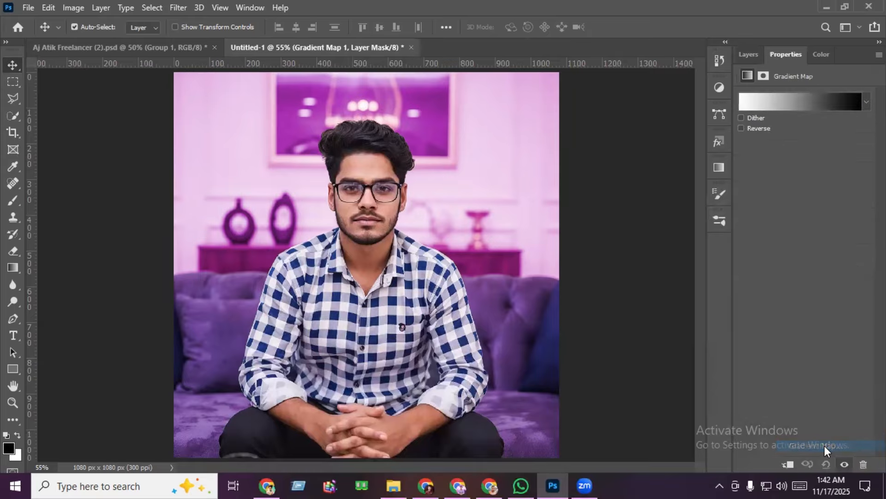
pyautogui.click(793, 106)
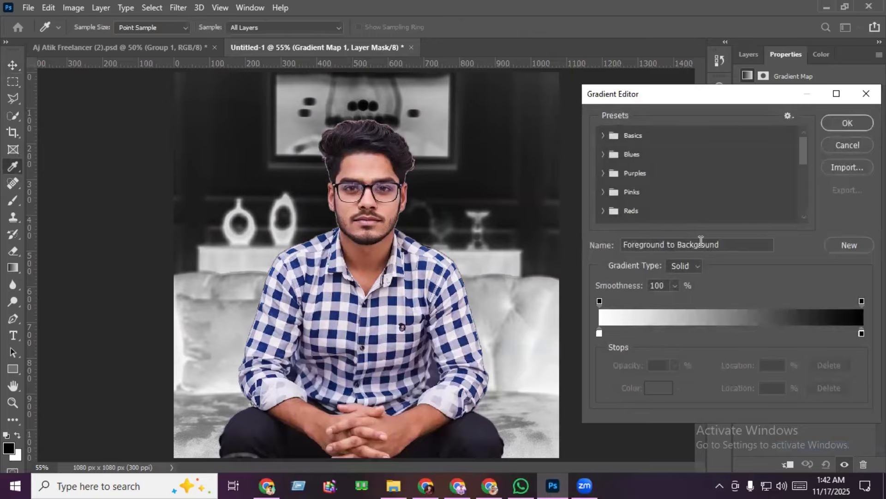
pyautogui.moveTo(804, 148); pyautogui.dragTo(812, 206)
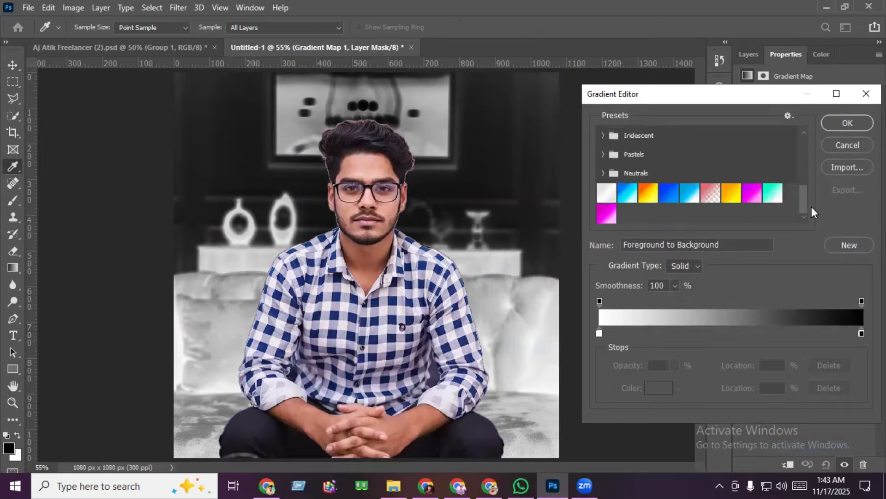
pyautogui.click(605, 218)
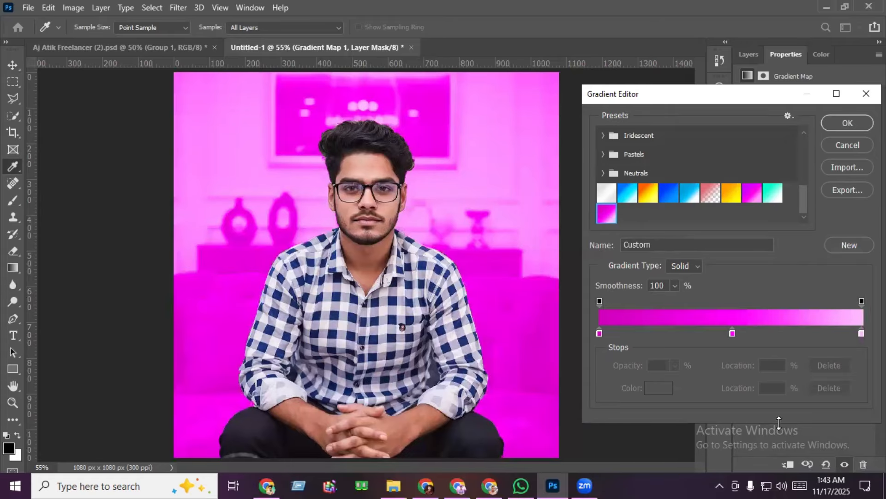
# - Inspect the color stops of the magenta gradient and try an extra light pink stop at 70%
pyautogui.click(599, 333)
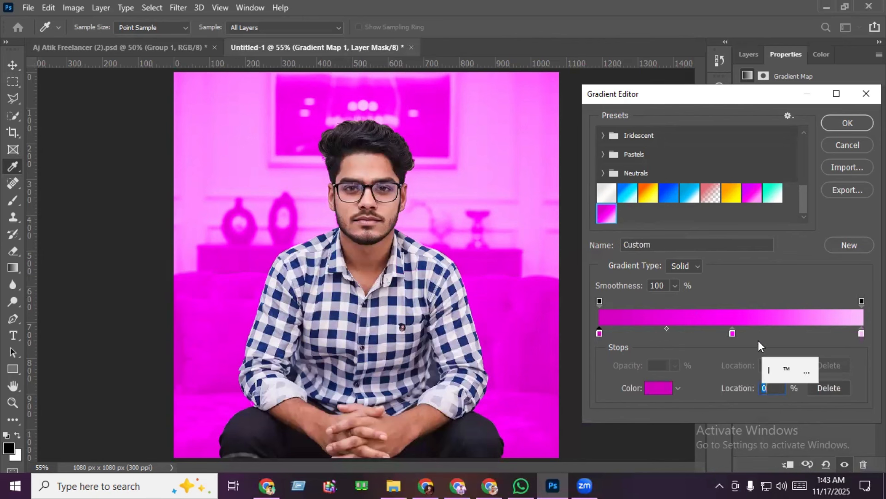
pyautogui.click(732, 333)
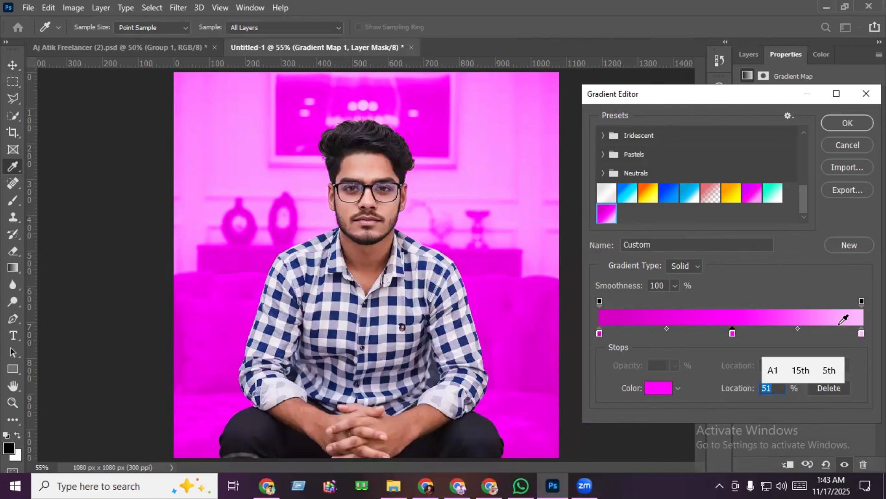
pyautogui.click(861, 333)
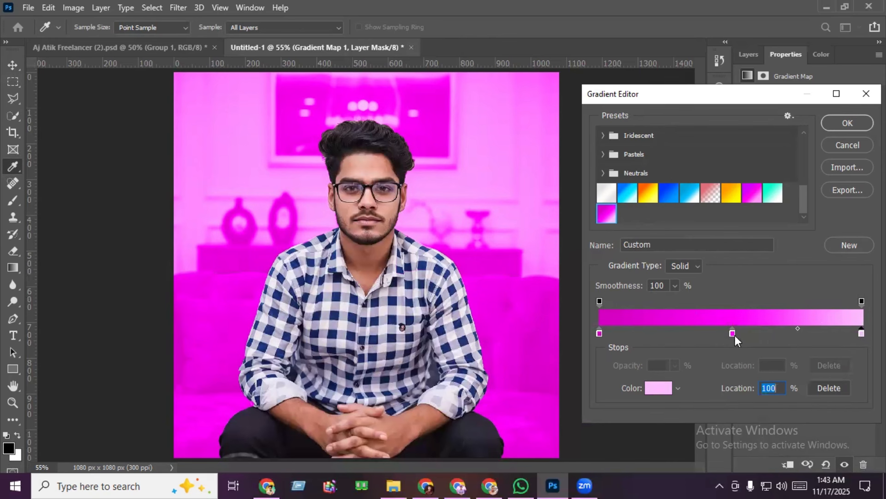
pyautogui.click(784, 336)
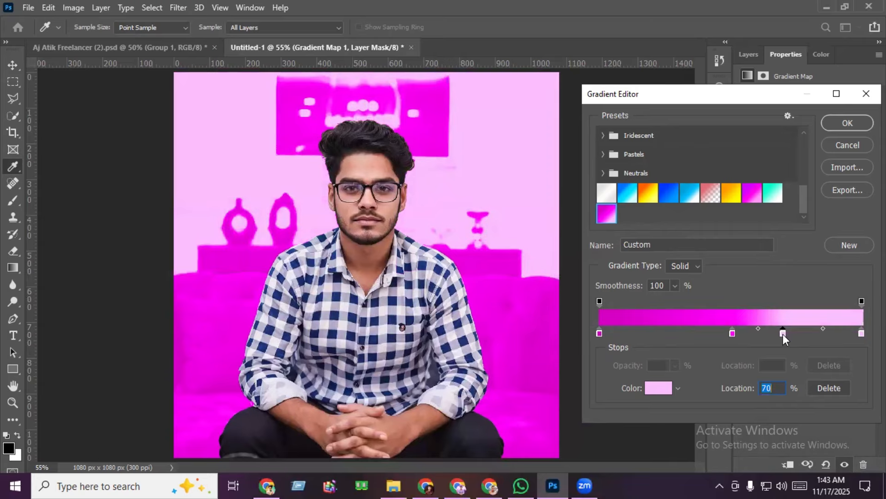
pyautogui.moveTo(784, 334)
pyautogui.mouseDown()
pyautogui.moveTo(824, 337)
pyautogui.moveTo(789, 342)
pyautogui.mouseUp()
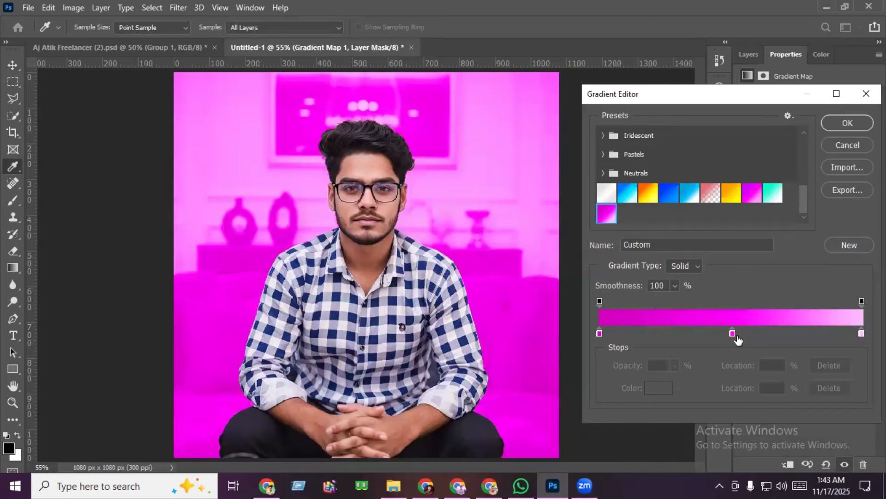
pyautogui.click(733, 333)
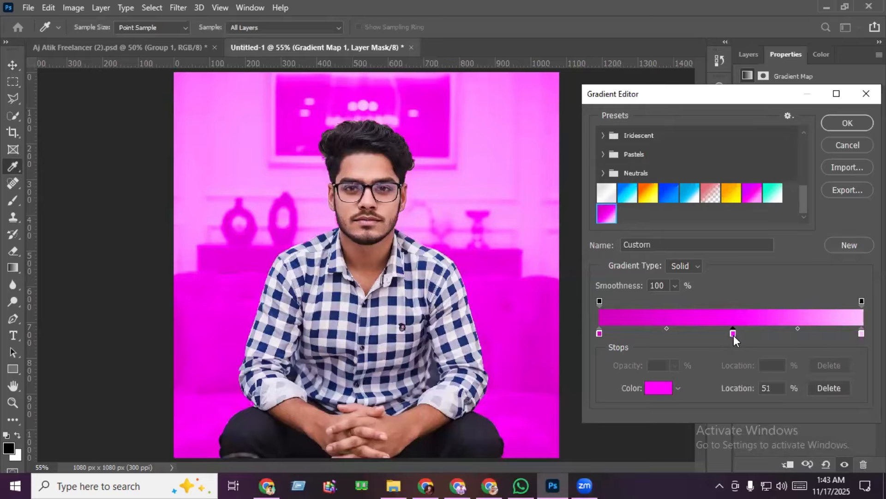
pyautogui.click(733, 335)
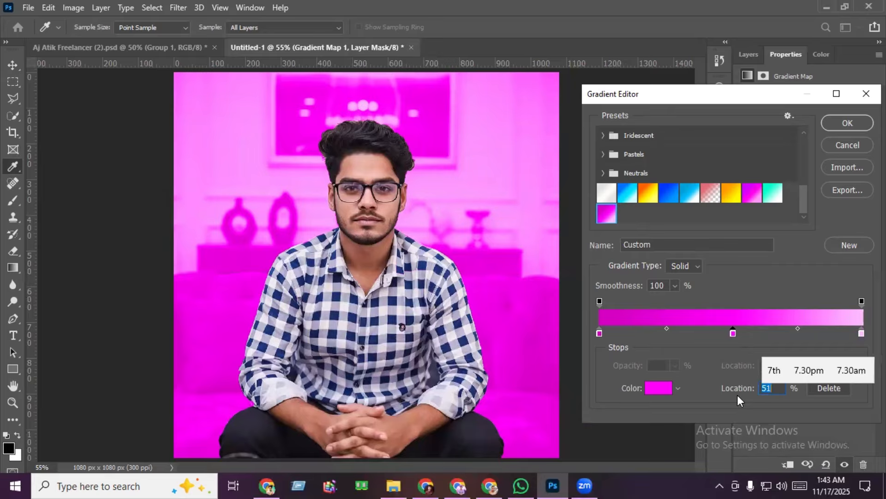
# - Accept the magenta gradient, set the Gradient Map's blend mode to Overlay, and clip it to the layers below
pyautogui.click(836, 123)
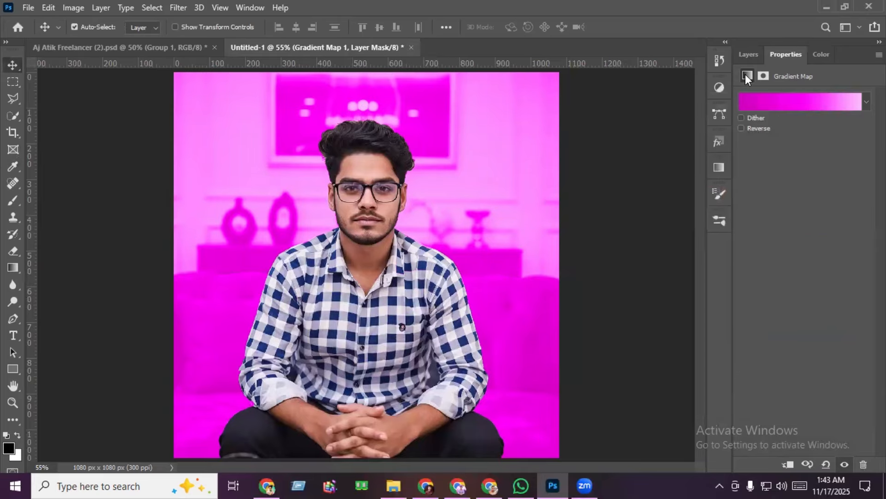
pyautogui.click(744, 56)
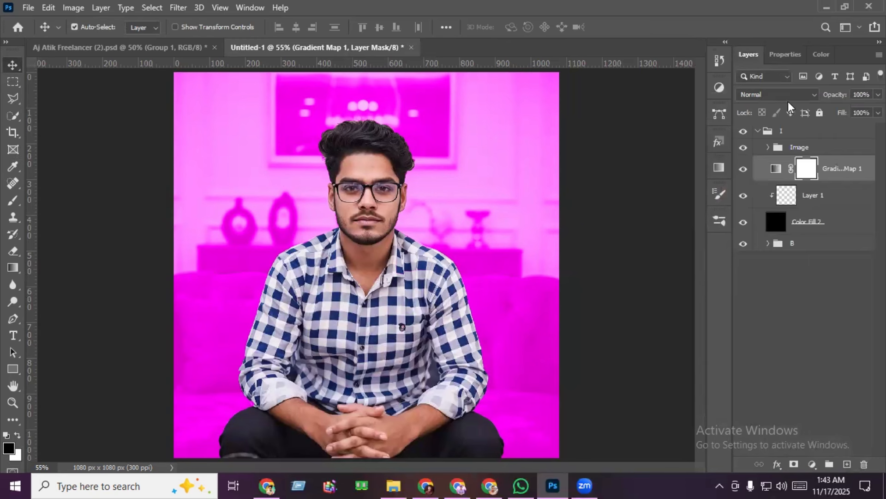
pyautogui.click(758, 96)
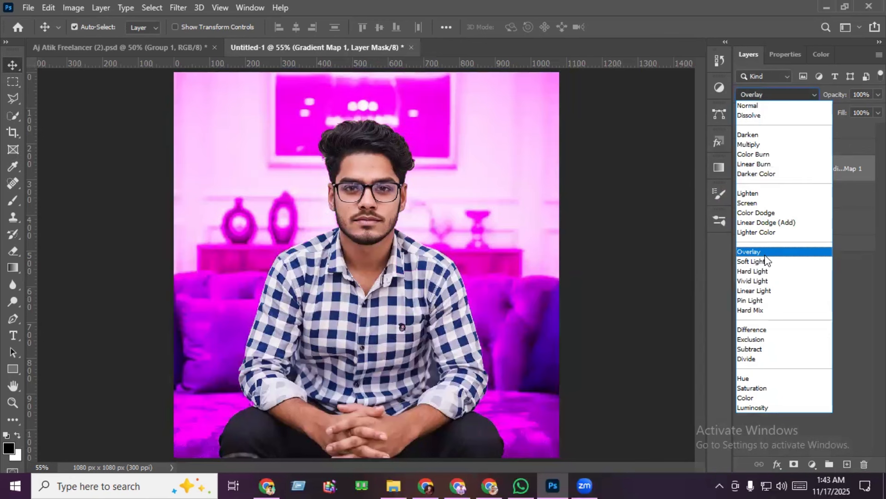
pyautogui.click(765, 255)
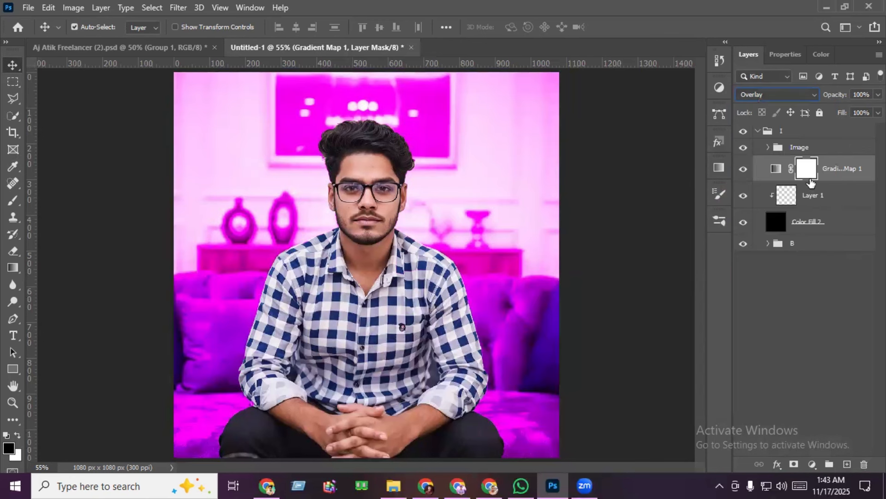
pyautogui.rightClick(855, 174)
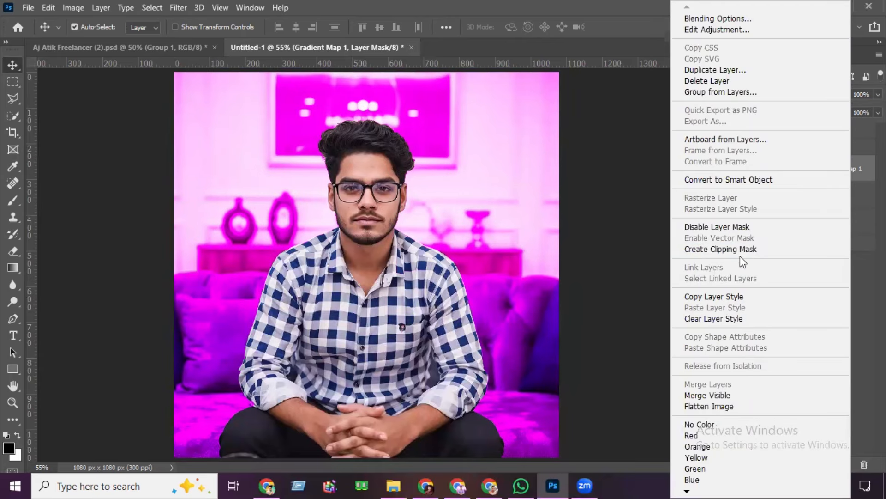
pyautogui.click(741, 250)
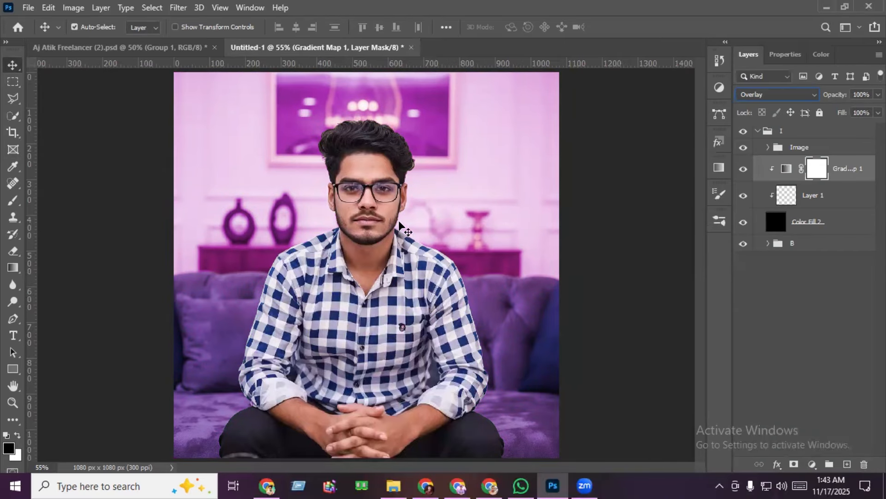
# - Prepare a soft white brush of about 1034 px on Layer 1 with 100% opacity and 100% flow
pyautogui.click(832, 200)
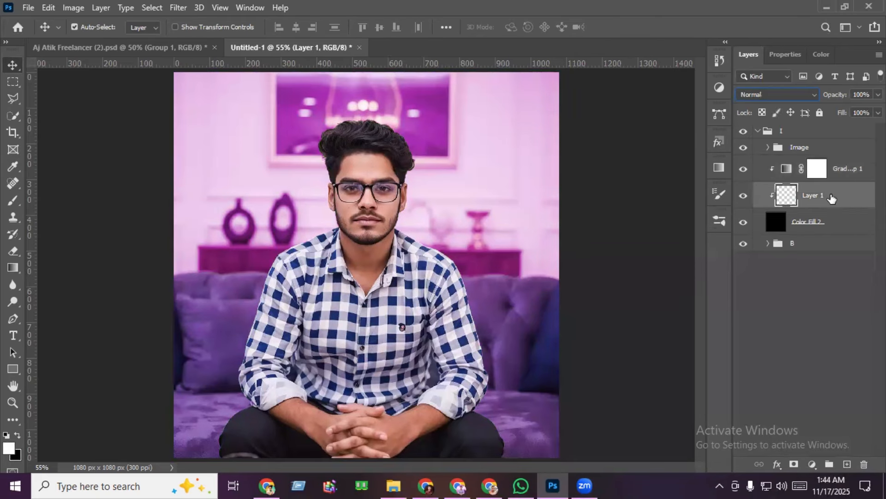
pyautogui.click(14, 202)
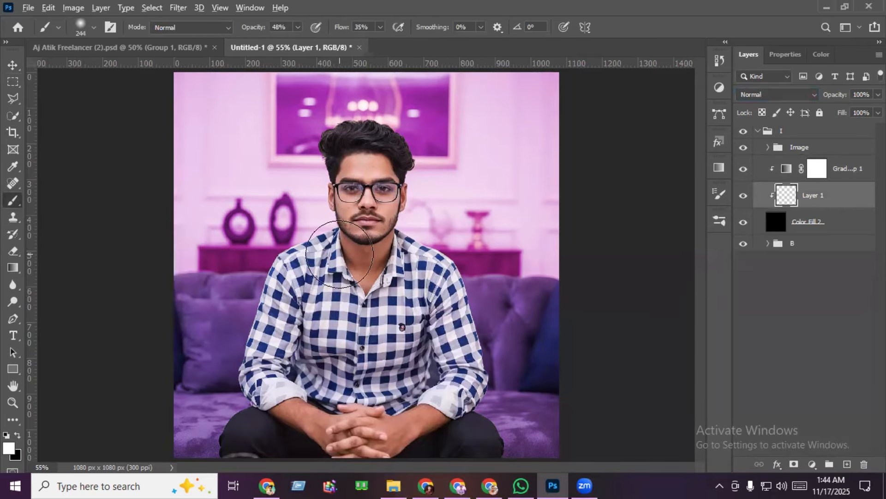
pyautogui.moveTo(342, 256)
pyautogui.mouseDown()
pyautogui.moveTo(434, 262)
pyautogui.moveTo(398, 214)
pyautogui.moveTo(390, 219)
pyautogui.moveTo(412, 222)
pyautogui.moveTo(383, 221)
pyautogui.mouseUp()
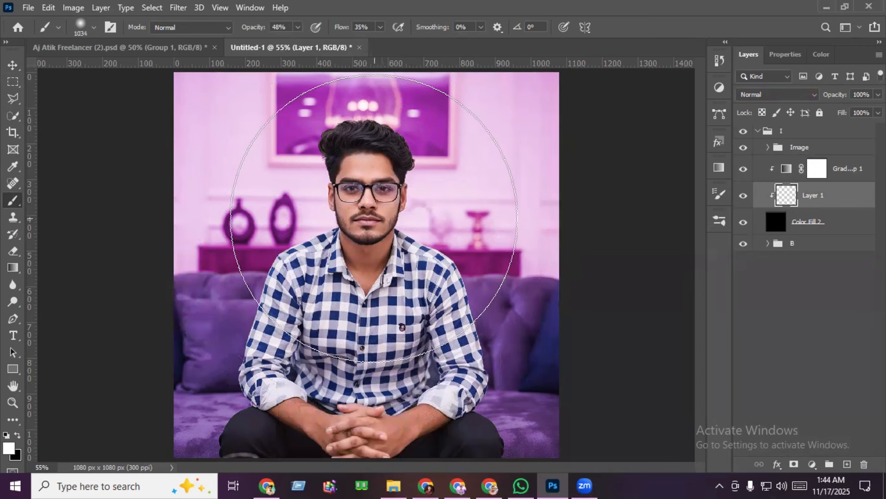
pyautogui.click(297, 28)
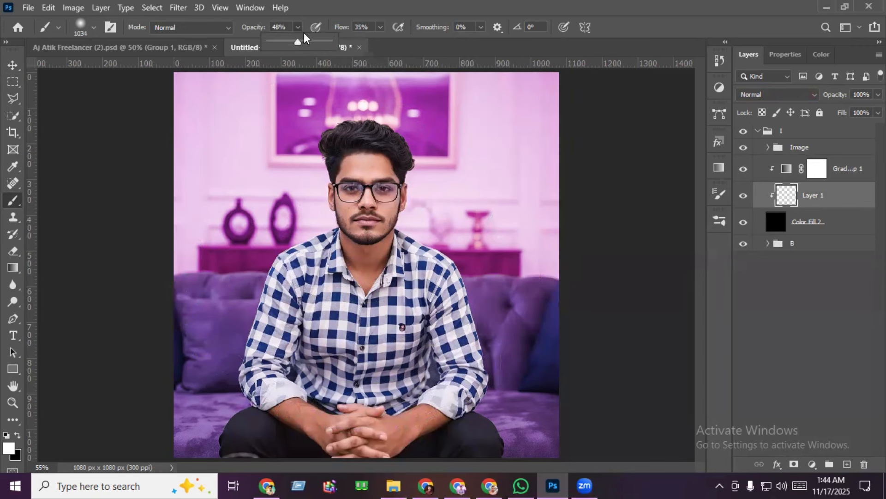
pyautogui.moveTo(313, 44)
pyautogui.mouseDown()
pyautogui.moveTo(385, 32)
pyautogui.moveTo(420, 42)
pyautogui.mouseUp()
pyautogui.click(382, 28)
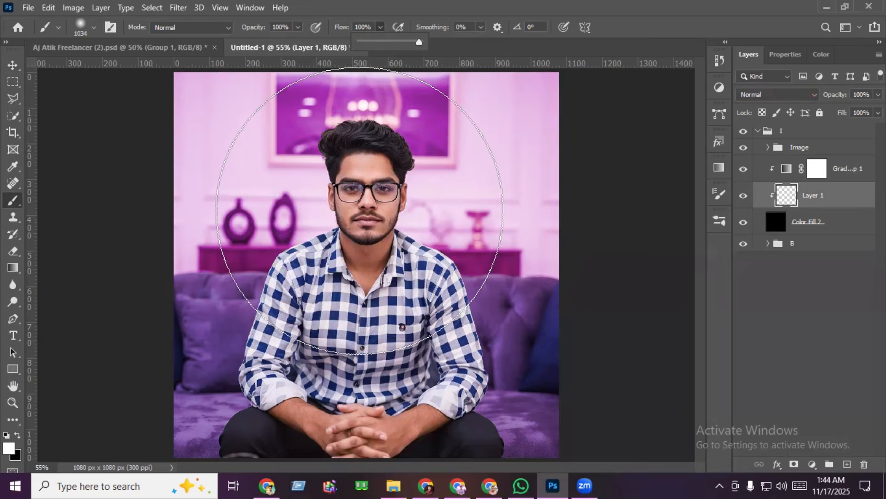
# - Paint one soft white glow behind the man's head on Layer 1 with the brush at about 1144 px
pyautogui.click(364, 214)
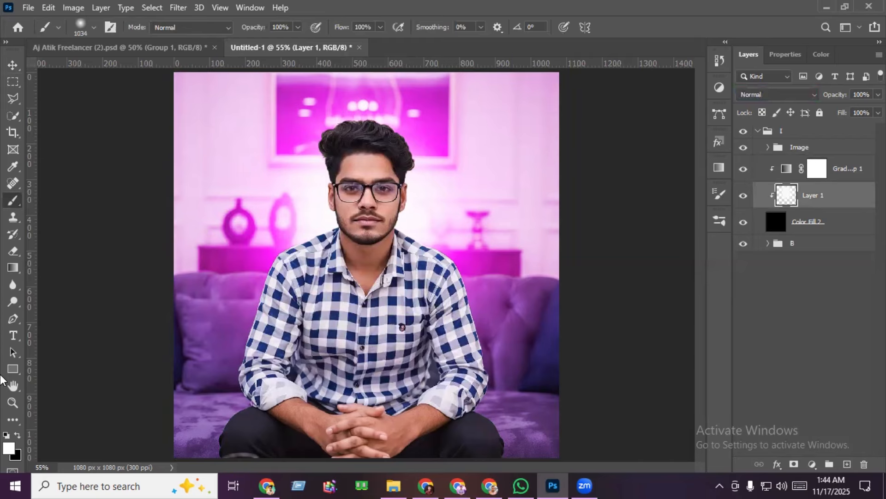
pyautogui.hotkey('ctrl', 'z')
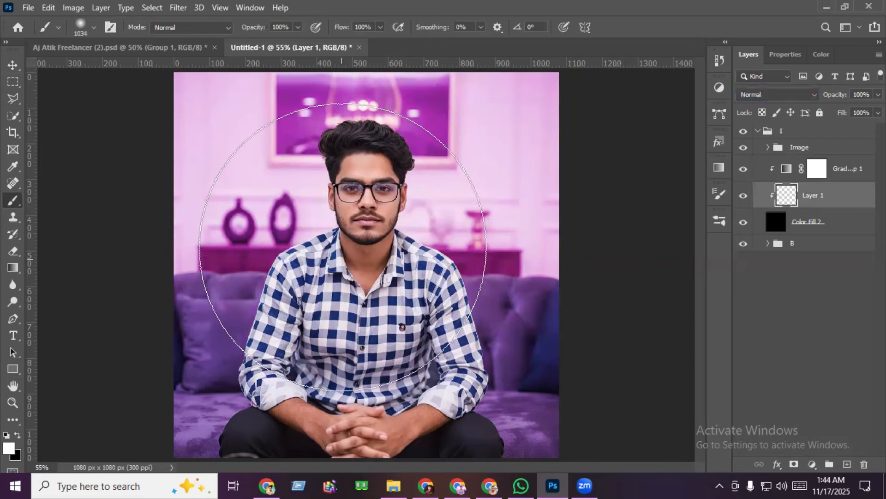
pyautogui.scroll(-2, 343, 239)
pyautogui.moveTo(349, 247); pyautogui.dragTo(357, 247)
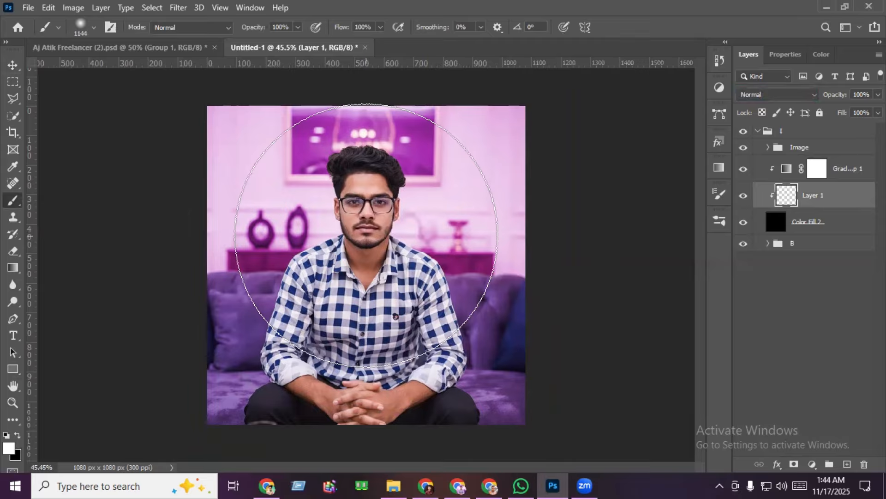
pyautogui.click(366, 235)
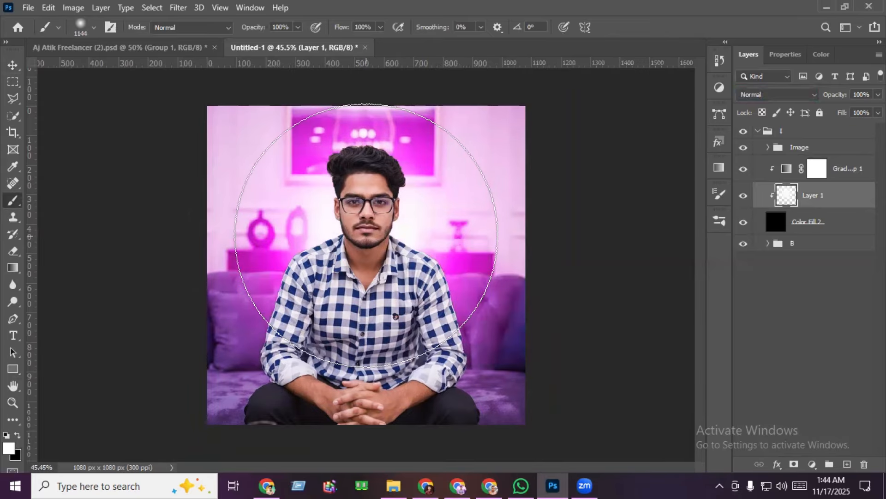
pyautogui.click(12, 65)
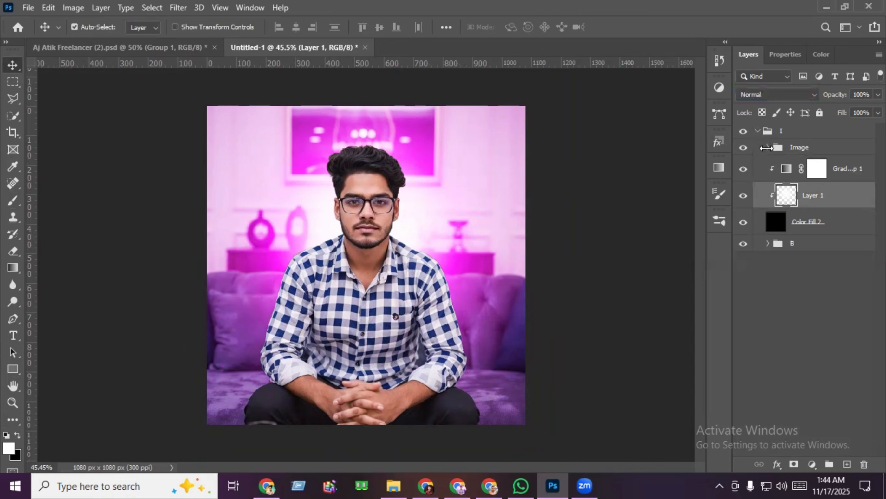
# - Expand the Image group and briefly hide the man's cutout layer 1 to inspect the glow behind him
pyautogui.click(767, 147)
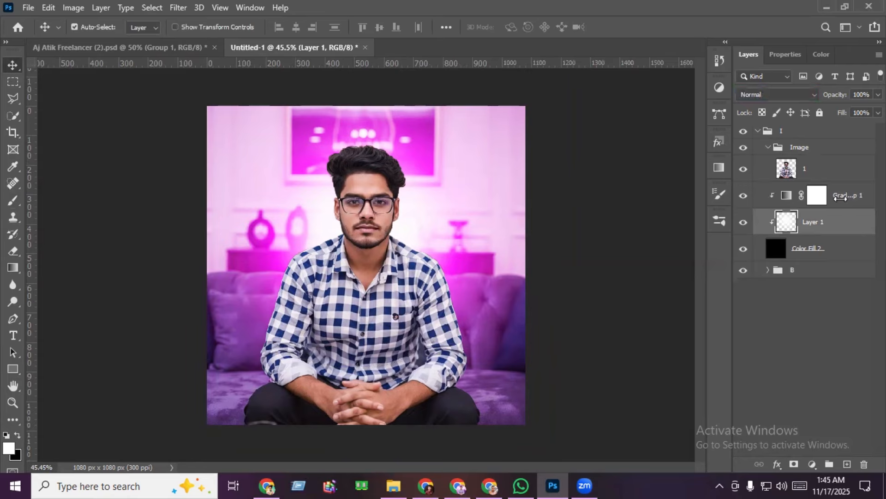
pyautogui.click(744, 168)
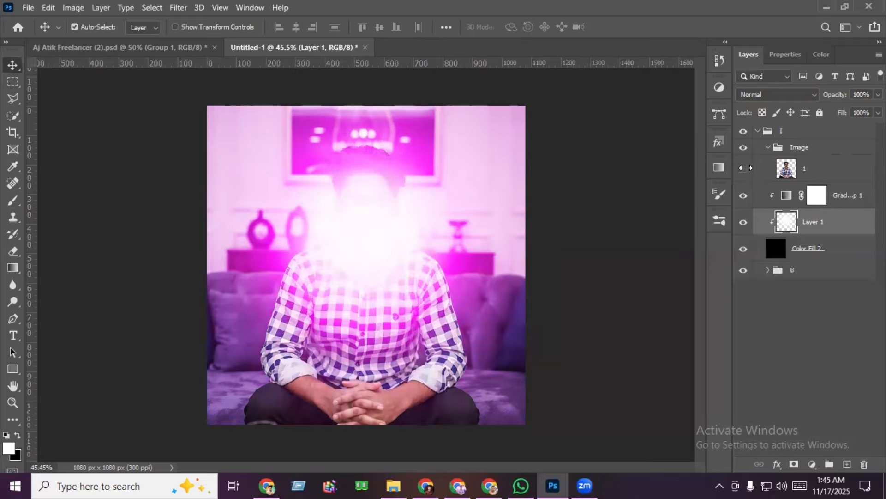
pyautogui.click(744, 168)
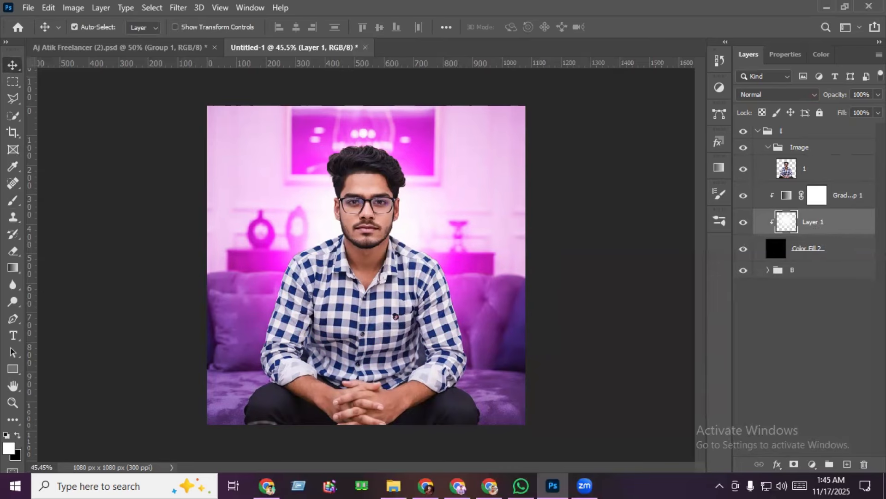
# - Lower the opacity of glow Layer 1 to 84% and collapse the Image group
pyautogui.click(878, 95)
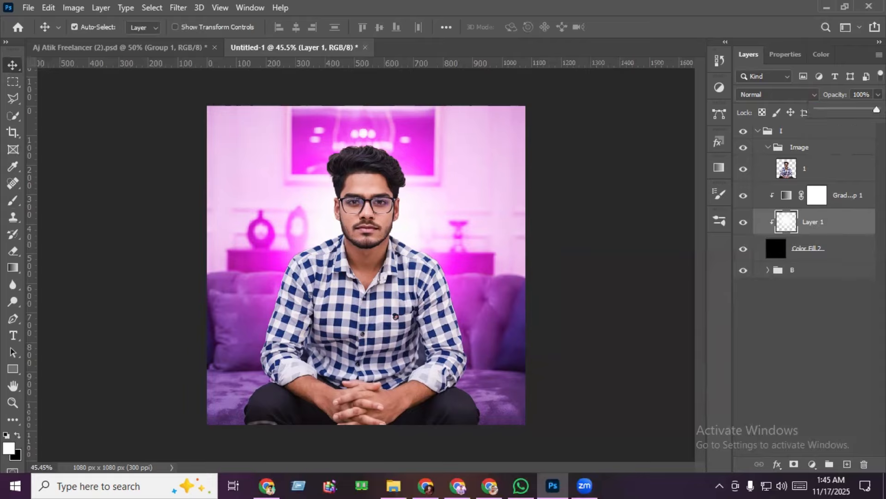
pyautogui.moveTo(877, 110); pyautogui.dragTo(863, 110)
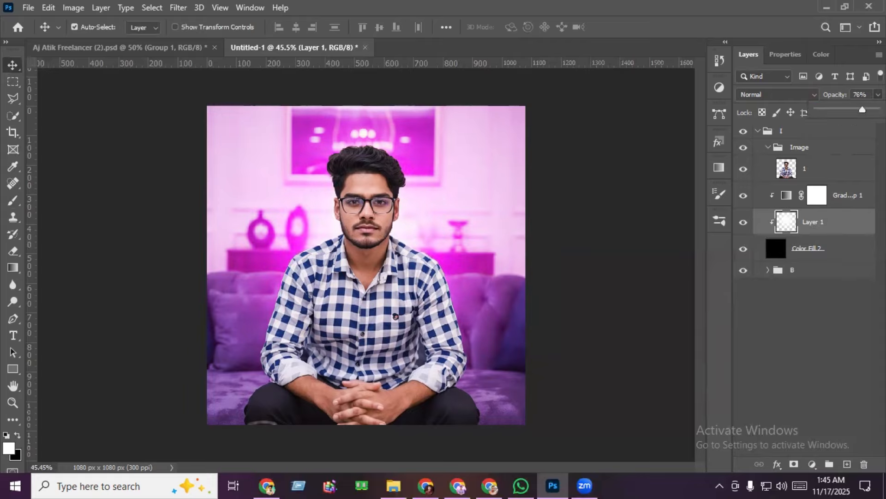
pyautogui.moveTo(865, 109); pyautogui.dragTo(867, 109)
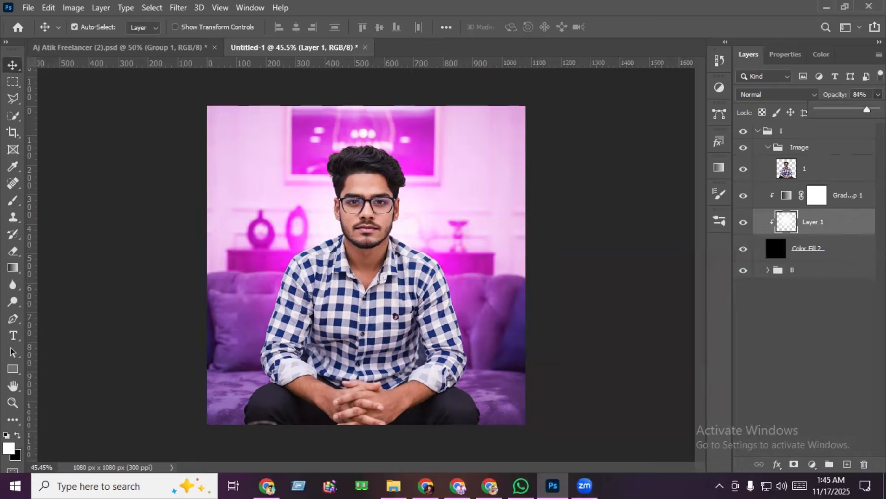
pyautogui.click(825, 230)
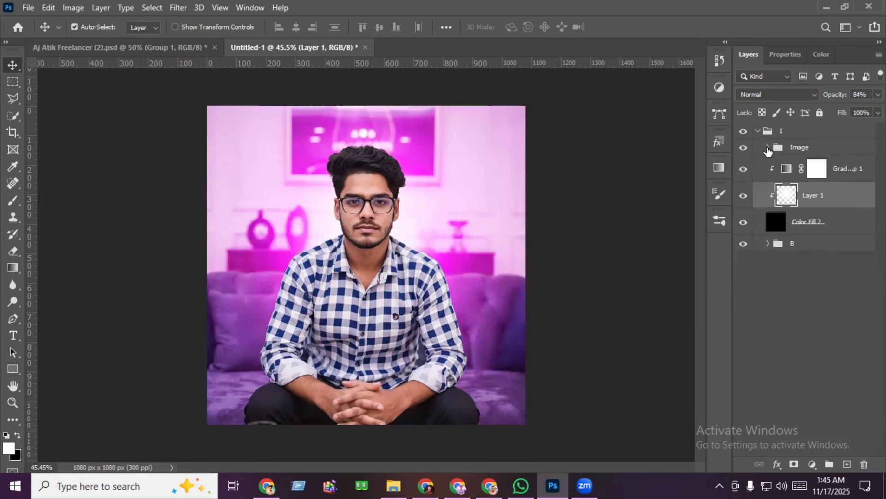
# - Group the gradient map, glow Layer 1 and Color Fill 2 layers and name the group E 1
pyautogui.click(768, 149)
pyautogui.click(839, 172)
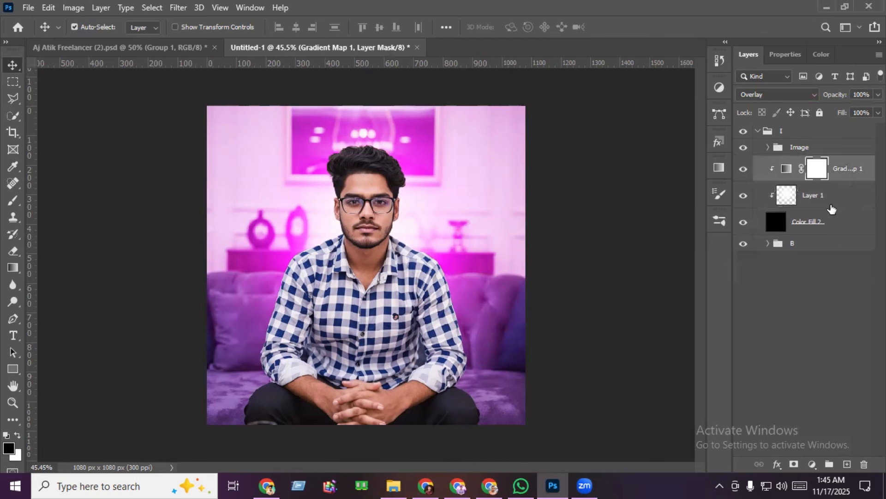
pyautogui.keyDown('shift'); pyautogui.click(828, 227); pyautogui.keyUp('shift')
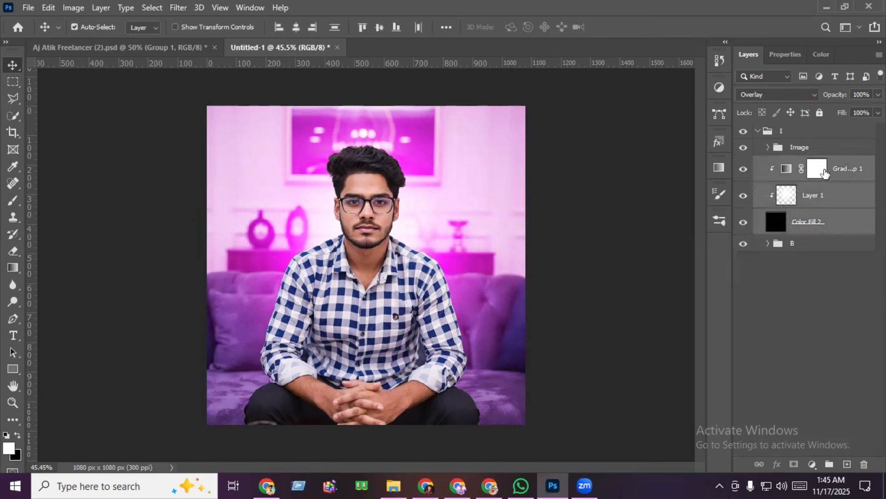
pyautogui.hotkey('ctrl', 'g')
pyautogui.doubleClick(802, 163)
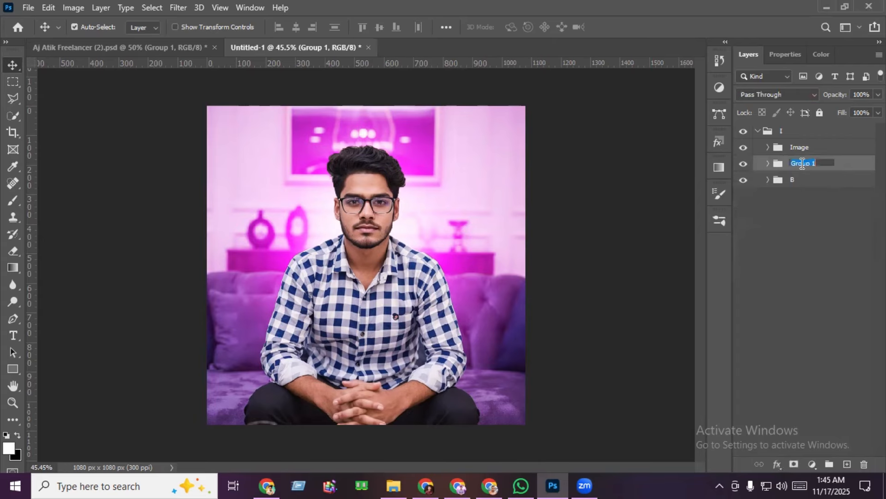
pyautogui.write('E')
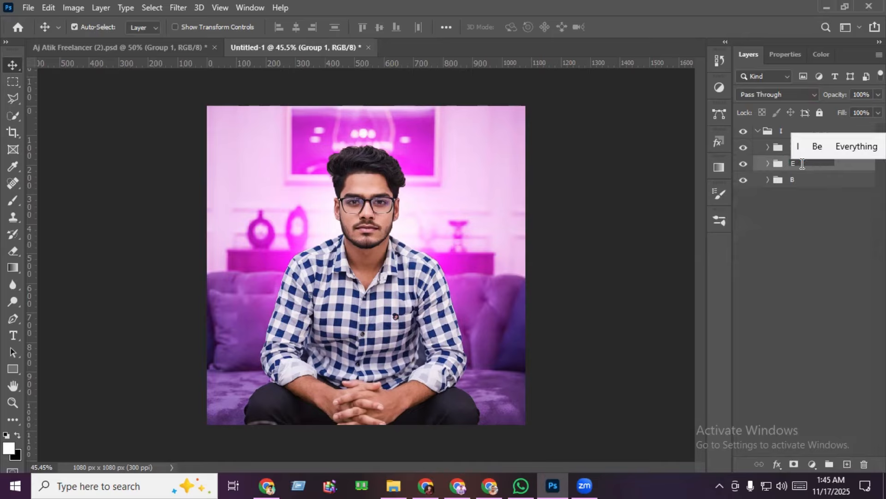
pyautogui.write(' 1')
pyautogui.press('Return')
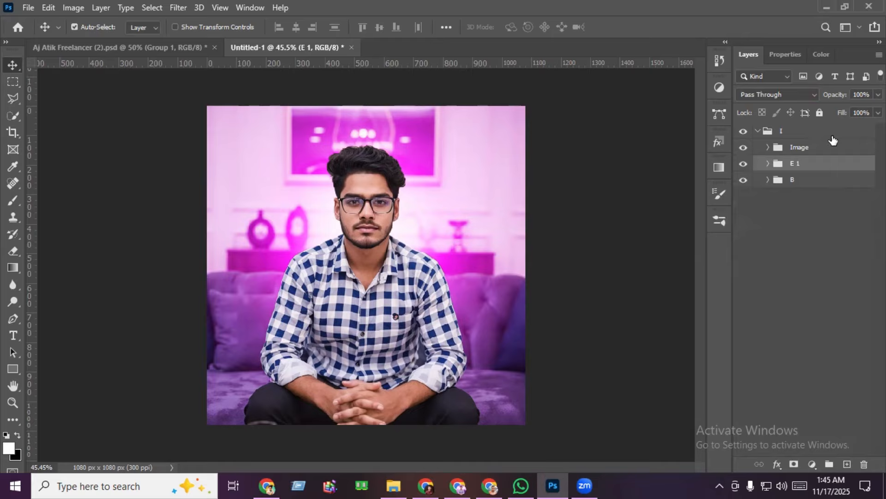
# - Duplicate the man's cutout layer 1 in the Image group and clip the copy to the original
pyautogui.click(768, 146)
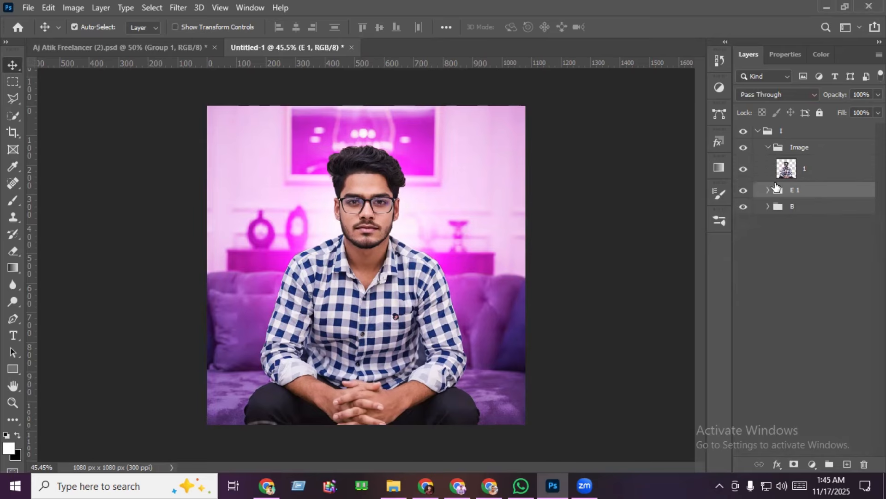
pyautogui.click(817, 172)
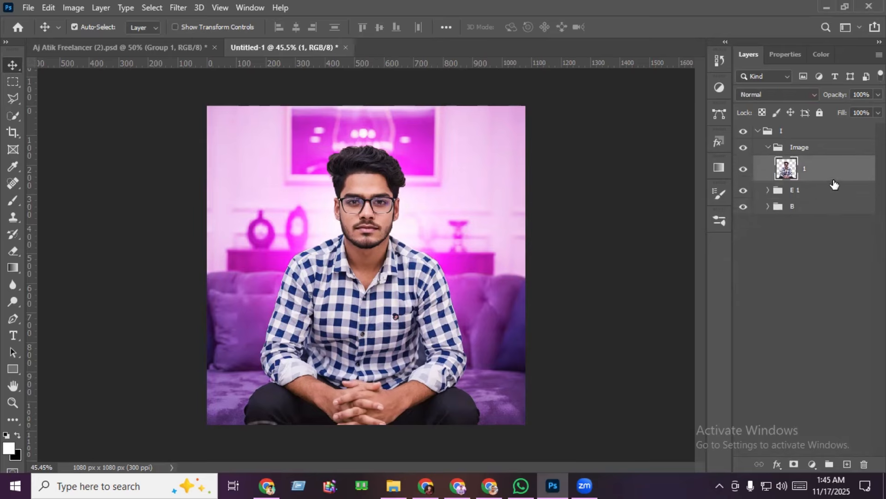
pyautogui.moveTo(819, 171); pyautogui.dragTo(847, 464)
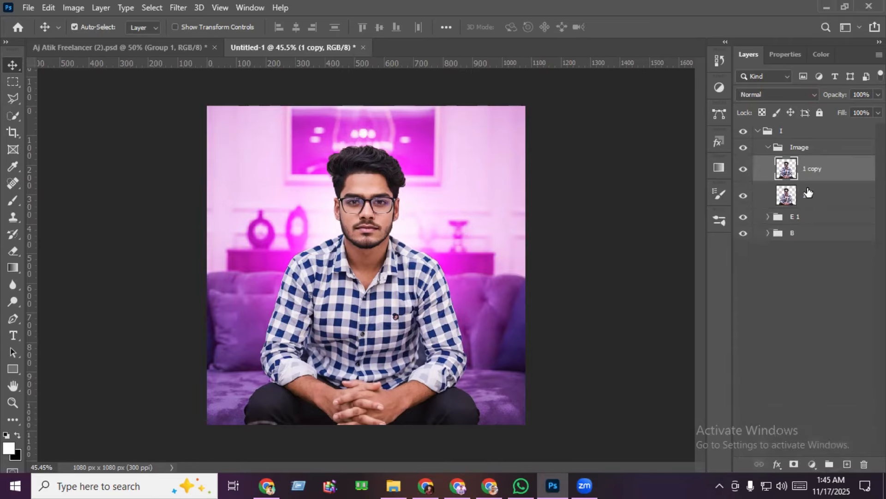
pyautogui.keyDown('alt'); pyautogui.click(787, 175); pyautogui.keyUp('alt')
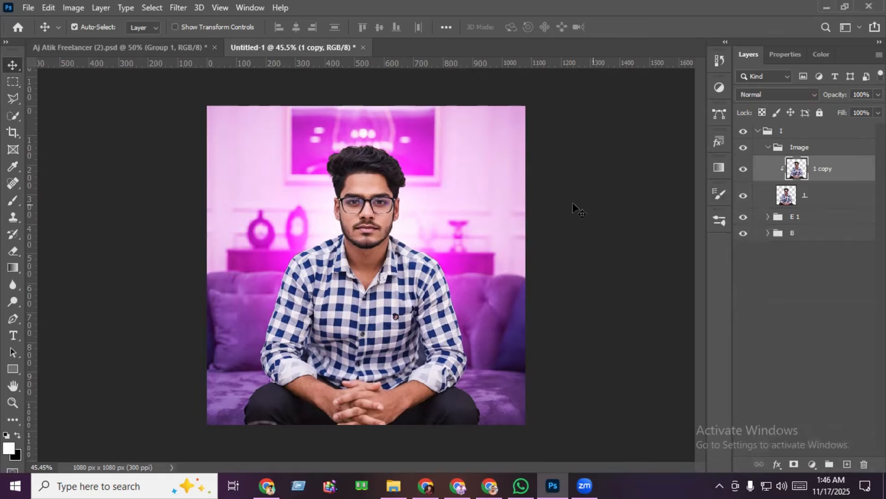
# - Start the Camera Raw Filter on the clipped copy with Exposure +0.15, Contrast +3 and Highlights +3
pyautogui.click(175, 7)
pyautogui.click(228, 85)
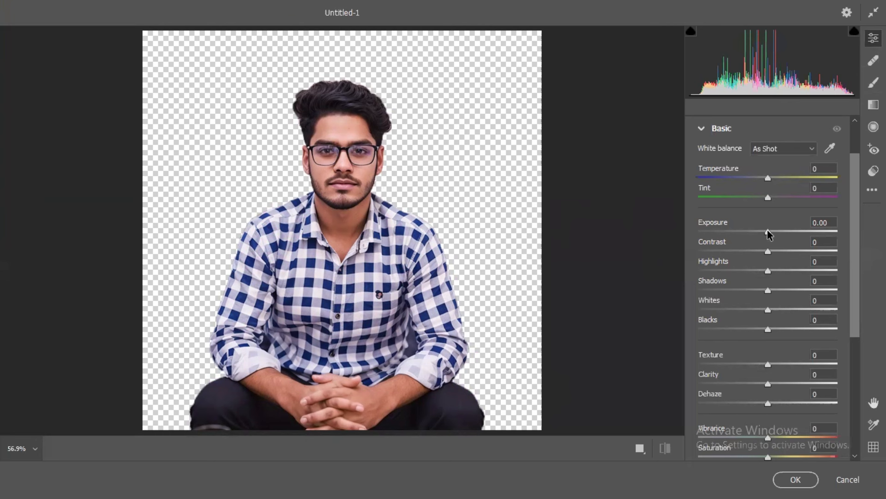
pyautogui.moveTo(768, 235); pyautogui.dragTo(771, 237)
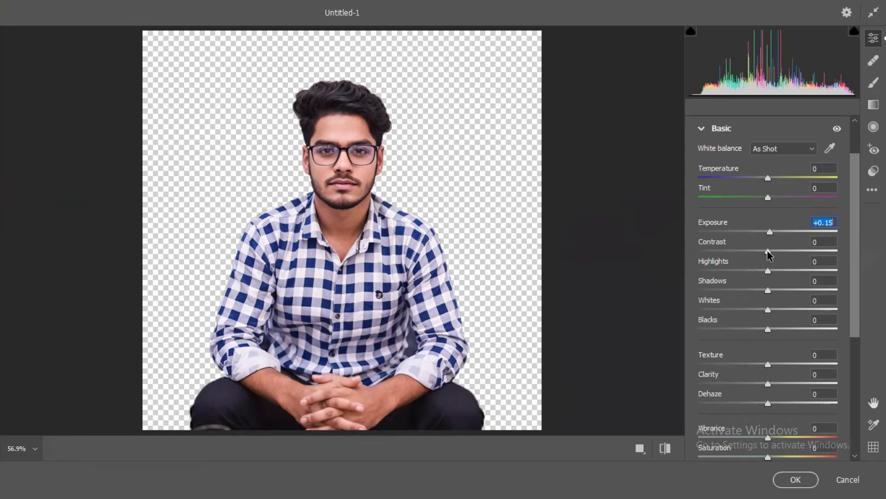
pyautogui.moveTo(767, 252); pyautogui.dragTo(772, 275)
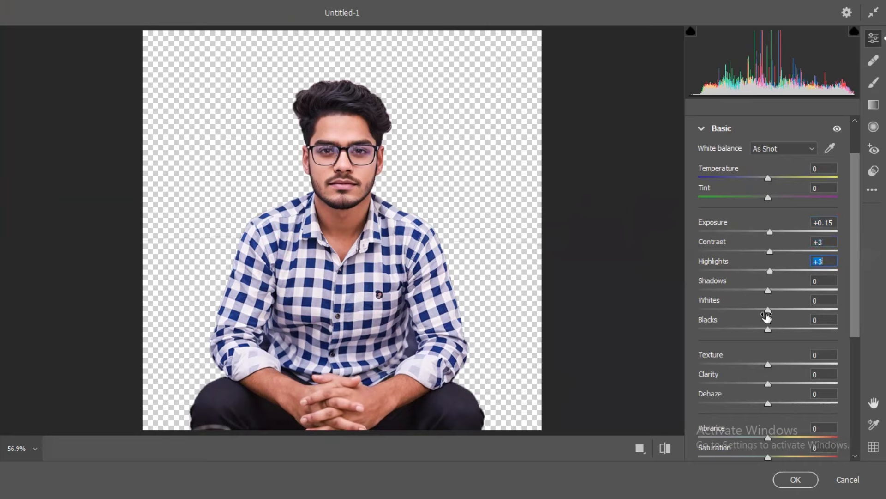
# - Set Texture to +45, try Clarity at +37 and reset Clarity to 0
pyautogui.scroll(-3, 770, 320)
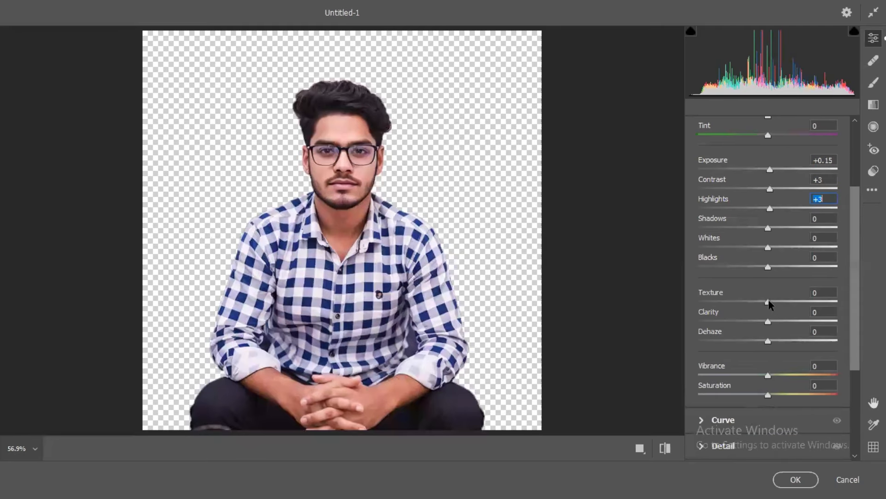
pyautogui.moveTo(769, 304); pyautogui.dragTo(801, 307)
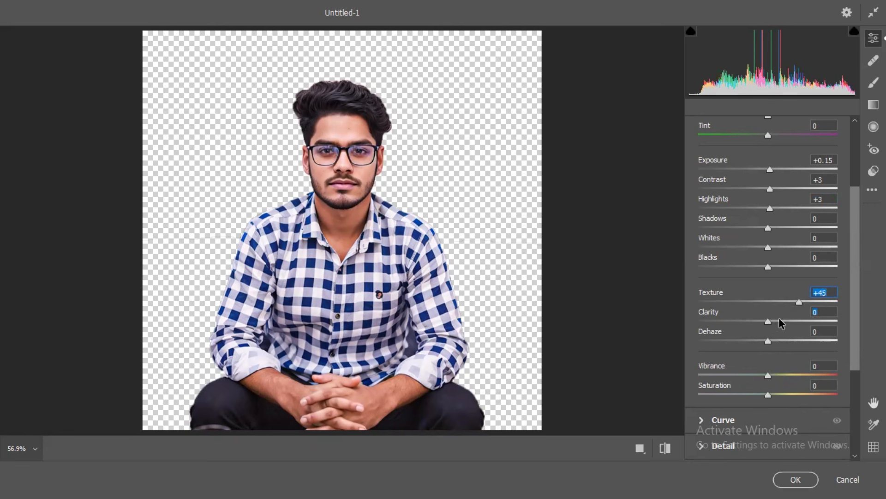
pyautogui.moveTo(782, 320); pyautogui.dragTo(797, 323)
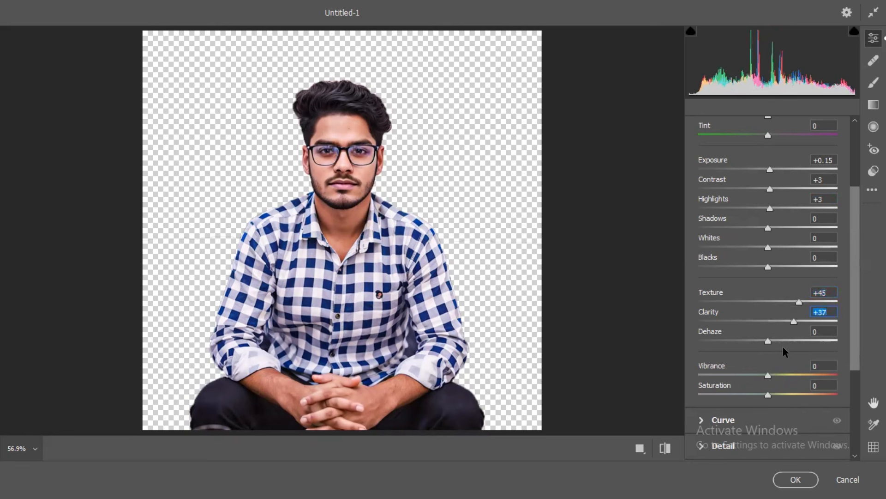
pyautogui.write('0')
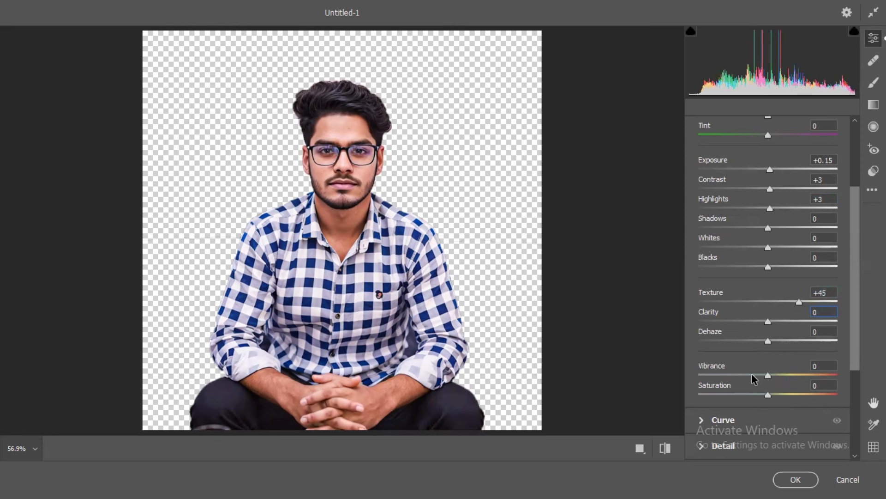
# - Set Vibrance +7, Saturation +9, Tint +13 and Exposure +0.20, and apply the Camera Raw Filter to the clipped copy
pyautogui.moveTo(768, 375); pyautogui.dragTo(776, 380)
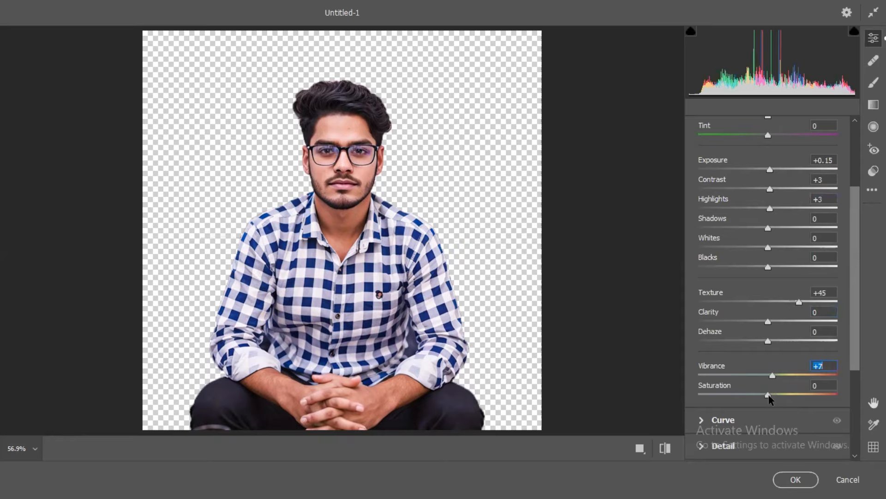
pyautogui.moveTo(769, 395); pyautogui.dragTo(776, 395)
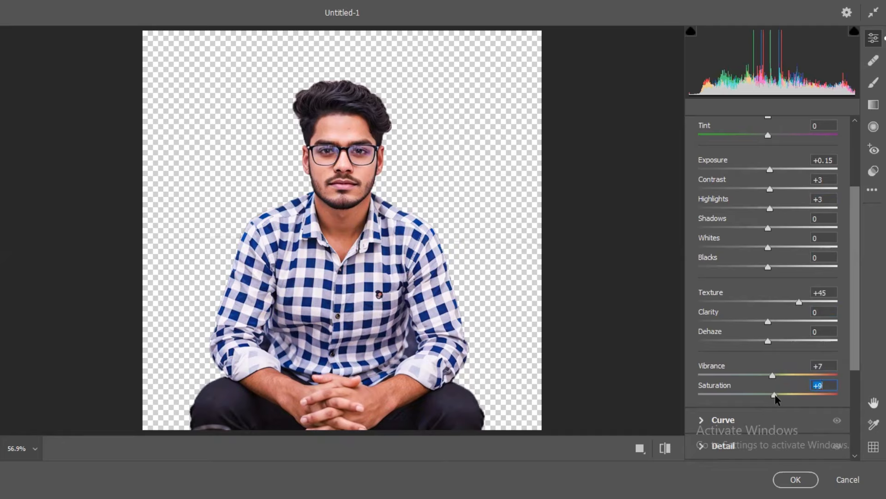
pyautogui.scroll(3, 770, 311)
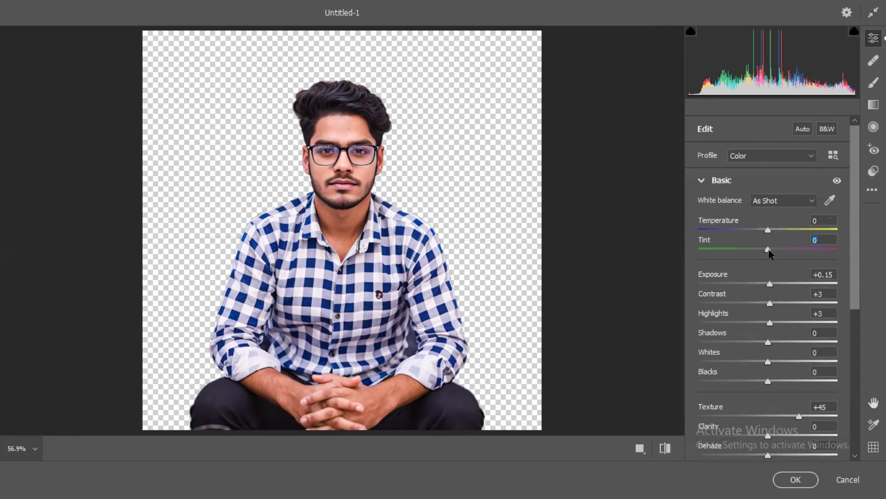
pyautogui.moveTo(769, 250); pyautogui.dragTo(778, 249)
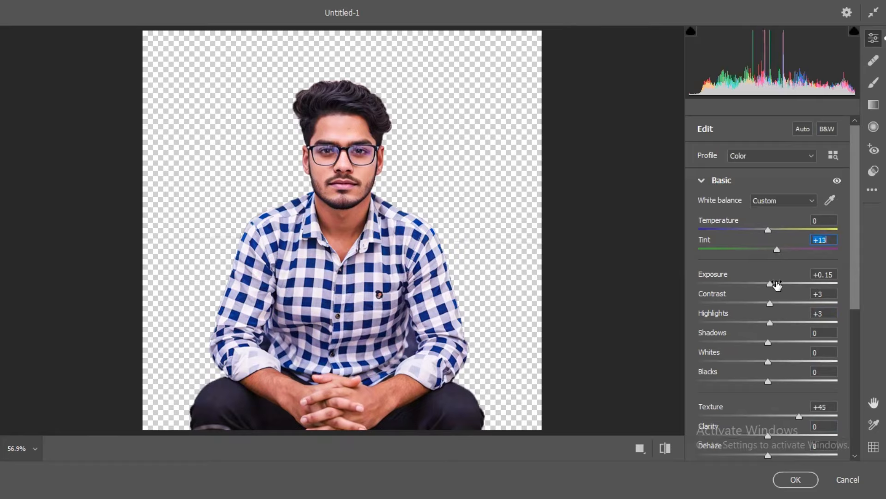
pyautogui.moveTo(769, 282)
pyautogui.mouseDown()
pyautogui.moveTo(778, 282)
pyautogui.moveTo(771, 284)
pyautogui.mouseUp()
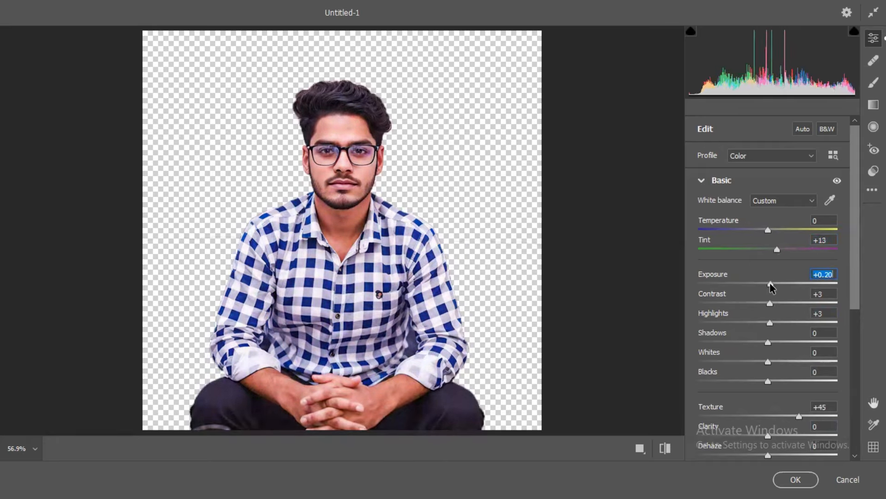
pyautogui.click(795, 479)
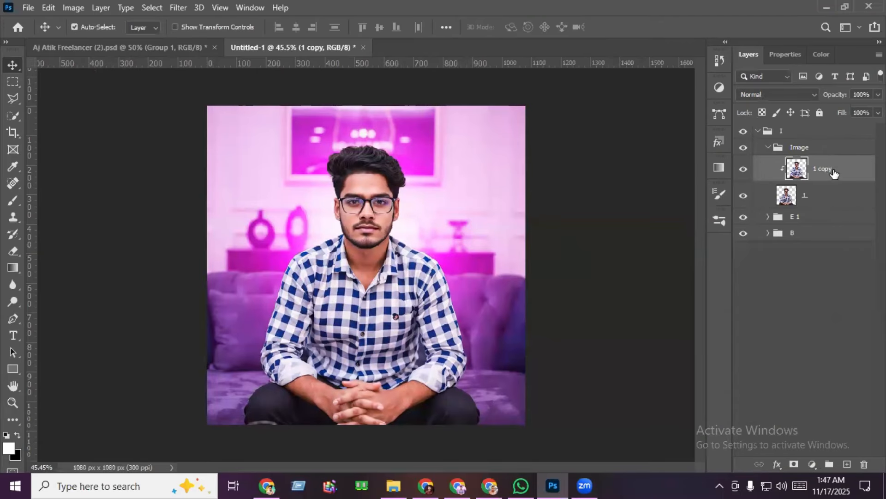
# - Duplicate the layer 1 copy and open the duplicate in the Camera Raw Filter at 100% zoom on the face
pyautogui.moveTo(831, 174); pyautogui.dragTo(847, 463)
pyautogui.click(180, 8)
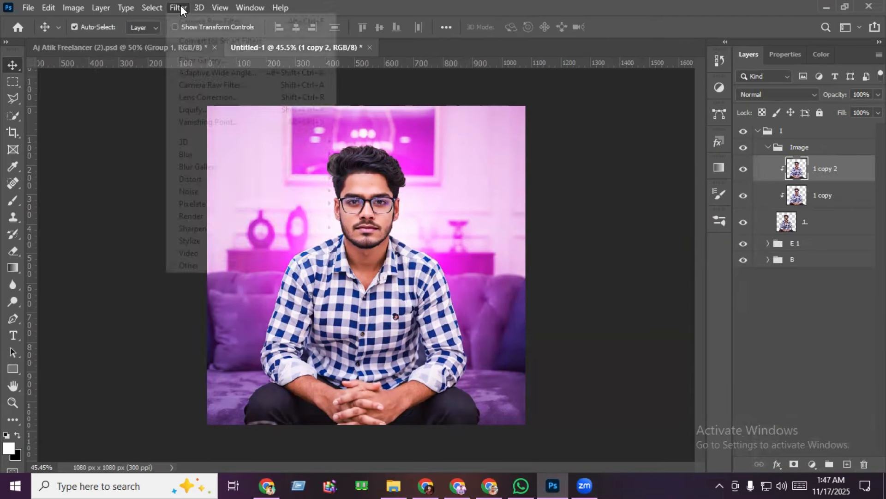
pyautogui.click(242, 85)
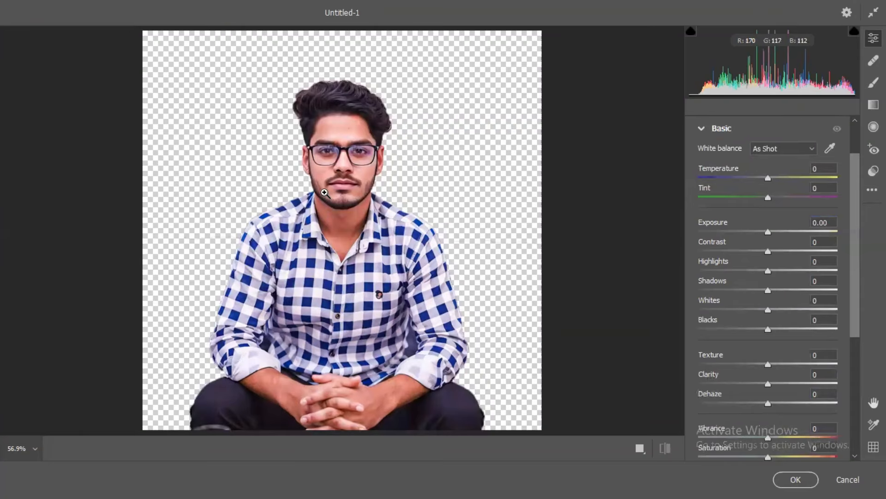
pyautogui.click(326, 193)
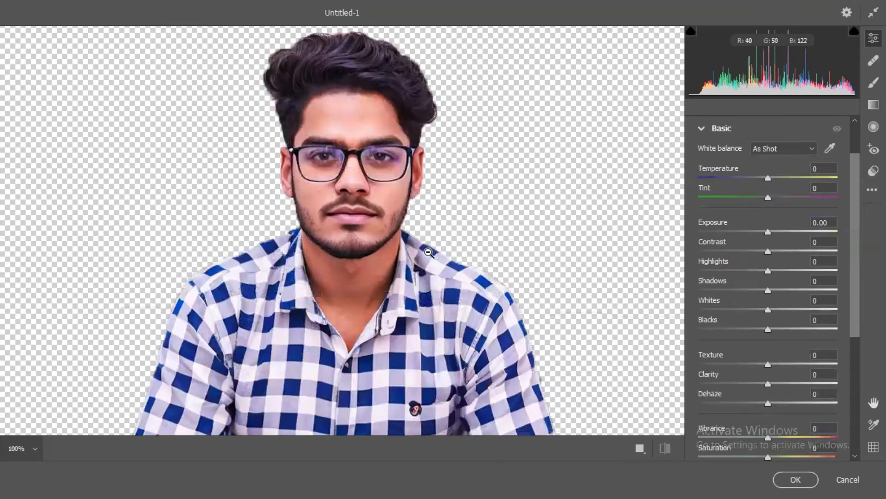
# - Set Exposure to +0.05 and Saturation to +2, trying Highlights at +4 and resetting it to 0
pyautogui.click(768, 232)
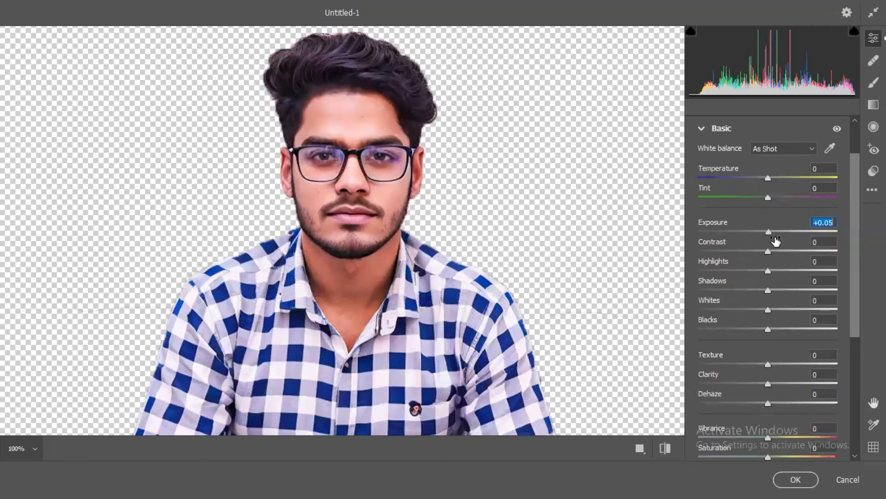
pyautogui.click(768, 271)
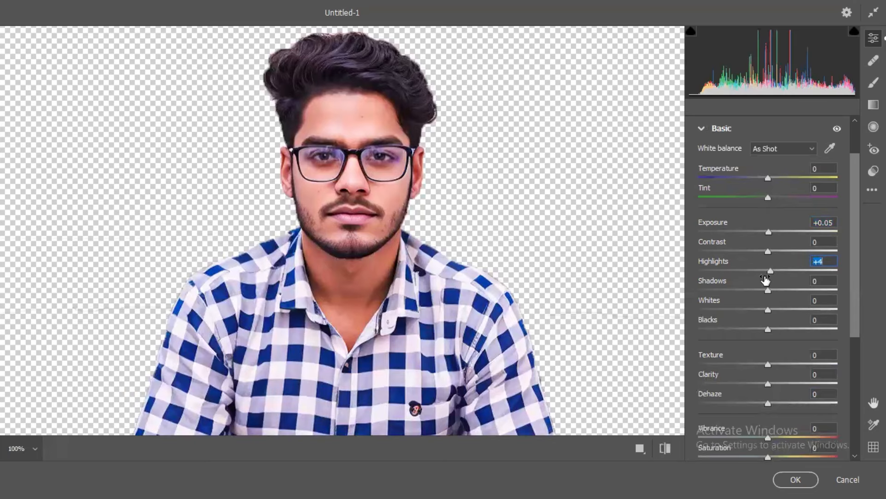
pyautogui.doubleClick(771, 271)
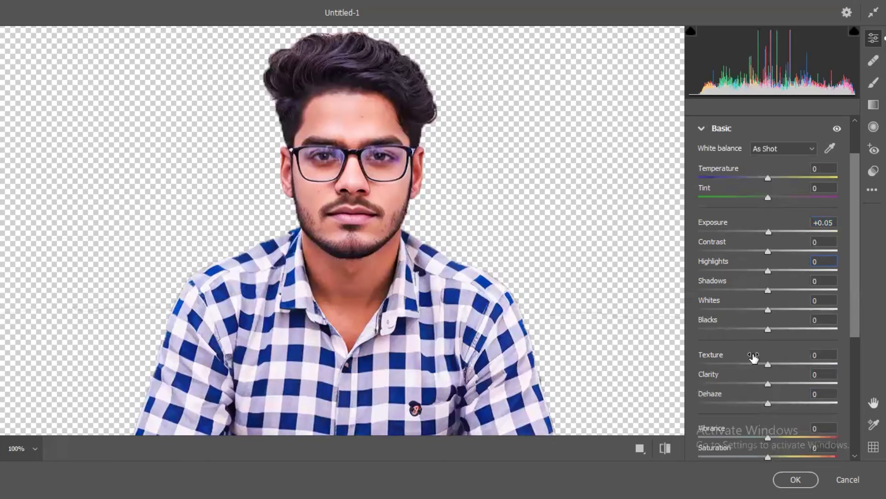
pyautogui.scroll(-1, 762, 397)
pyautogui.click(768, 424)
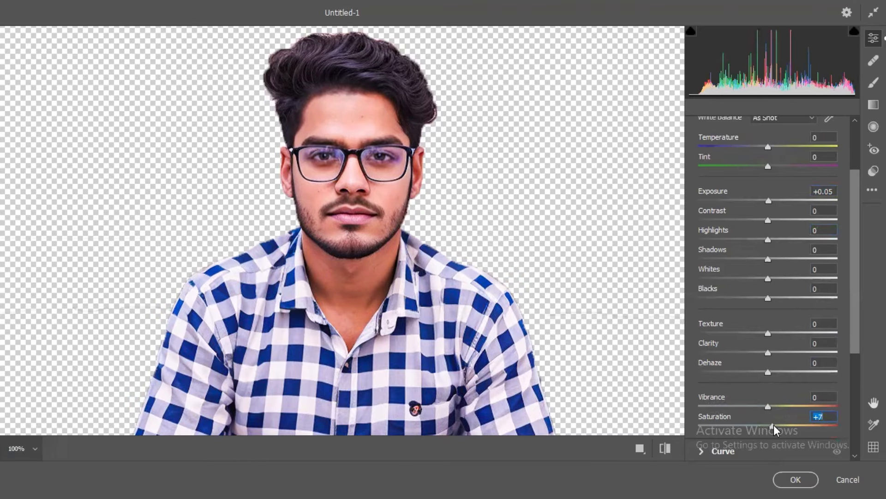
# - Smooth the man in the Detail settings with Noise Reduction 25 and Color Noise Reduction 10
pyautogui.scroll(-4, 758, 323)
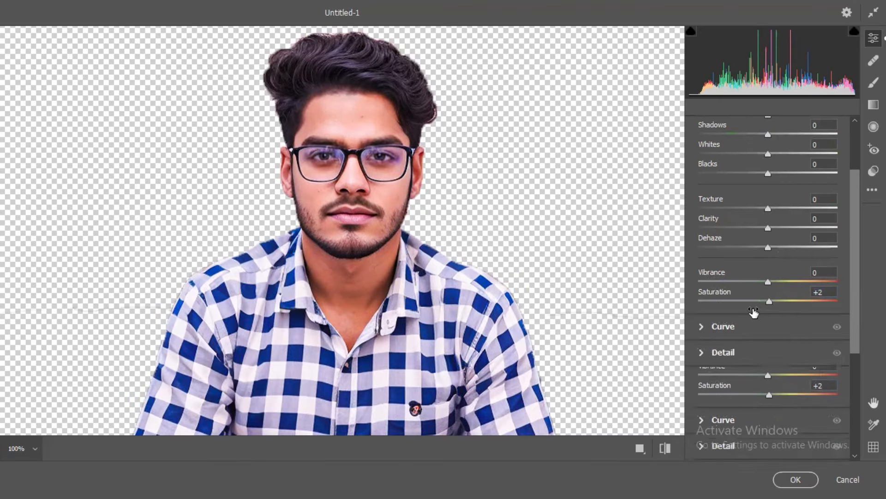
pyautogui.click(735, 356)
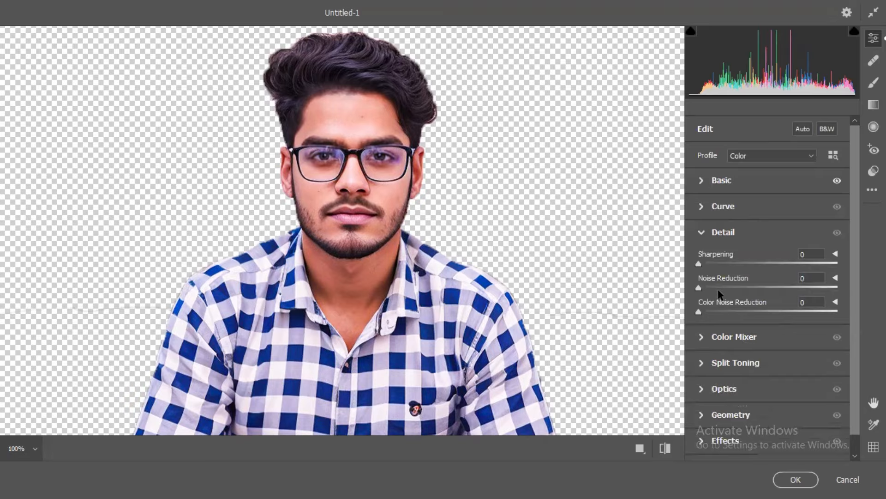
pyautogui.moveTo(719, 288)
pyautogui.mouseDown()
pyautogui.moveTo(838, 287)
pyautogui.moveTo(767, 293)
pyautogui.moveTo(719, 283)
pyautogui.moveTo(727, 288)
pyautogui.mouseUp()
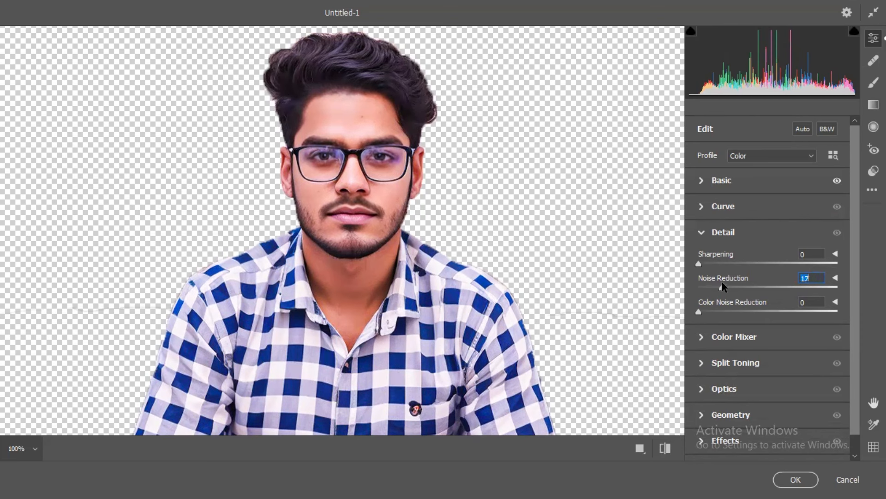
pyautogui.click(712, 311)
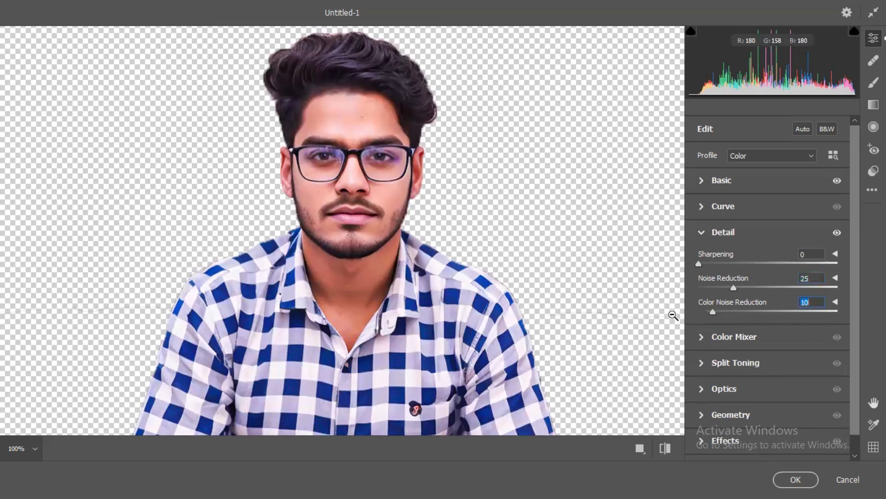
# - Set Texture to +15 in the Basic settings and apply the Camera Raw Filter to the duplicate
pyautogui.click(748, 181)
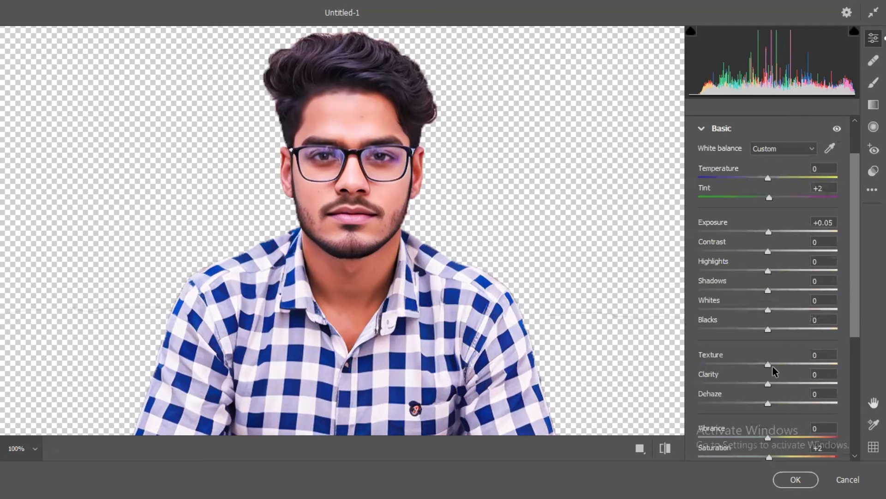
pyautogui.moveTo(771, 366); pyautogui.dragTo(781, 366)
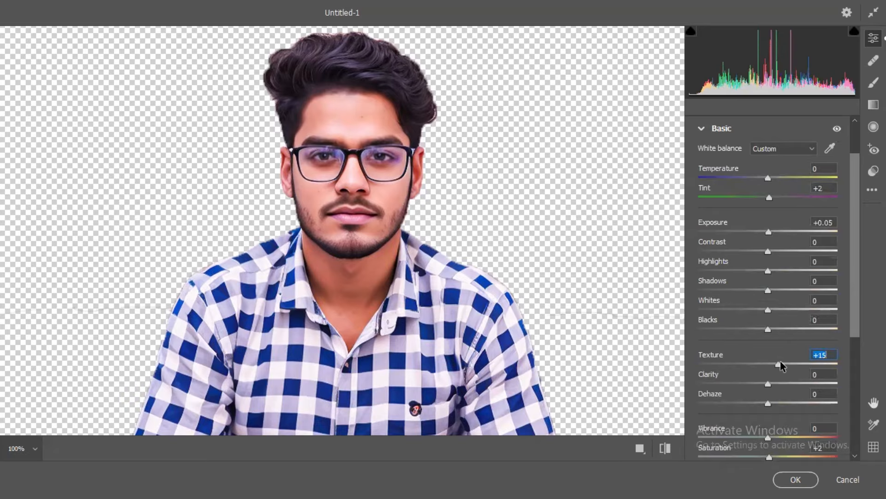
pyautogui.click(792, 480)
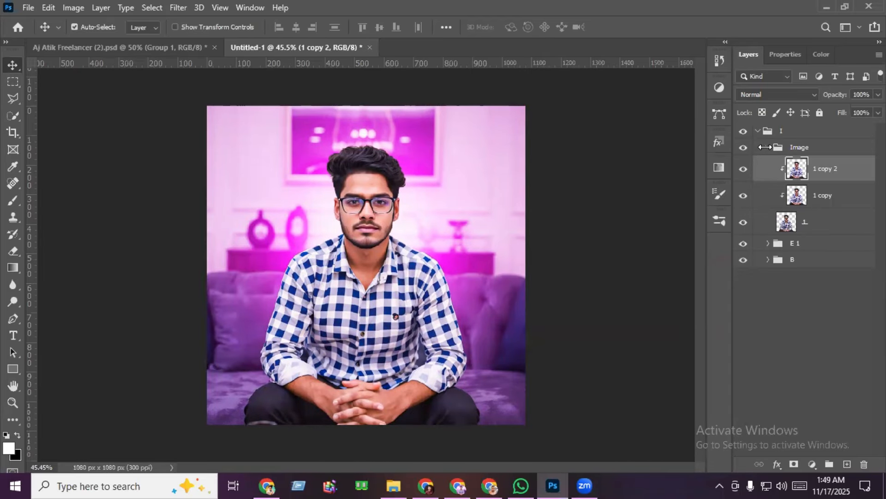
# - Remove the small blemishes on the man's forehead with the Spot Healing Brush on the 1 copy 2 layer
pyautogui.hotkey('ctrl', '+')
pyautogui.hotkey('ctrl', '+')
pyautogui.hotkey('ctrl', '+')
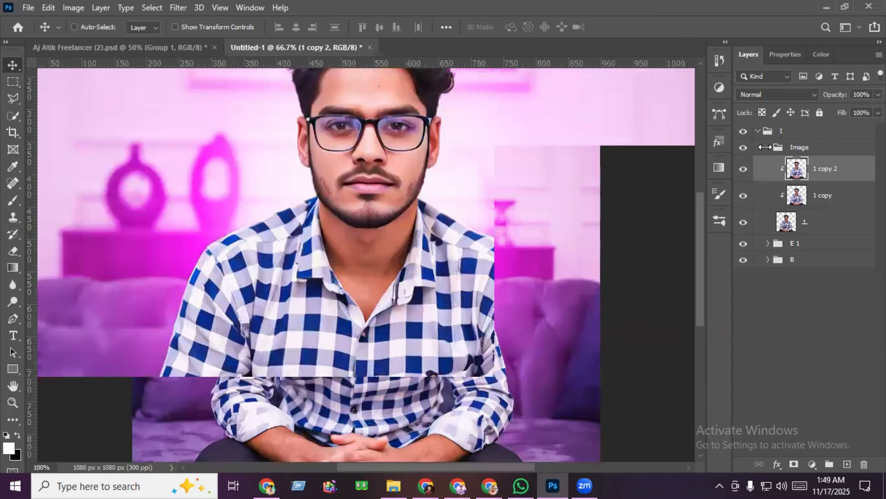
pyautogui.scroll(3, 455, 134)
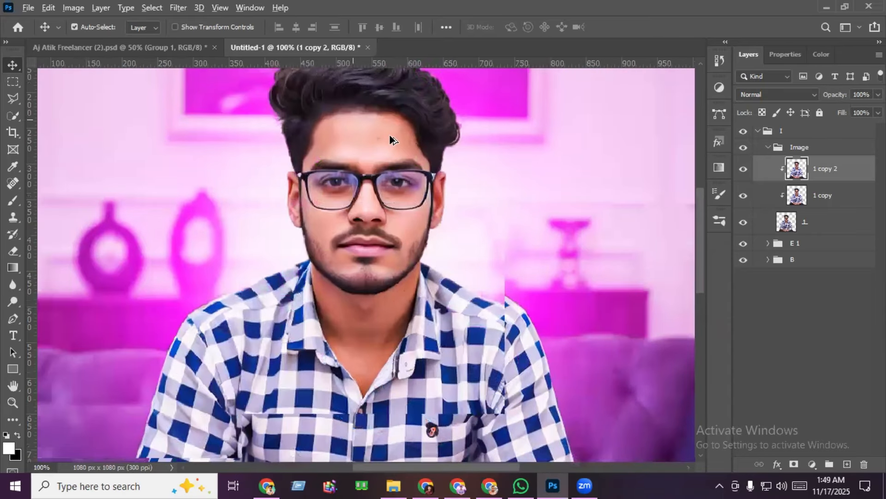
pyautogui.scroll(3, 383, 139)
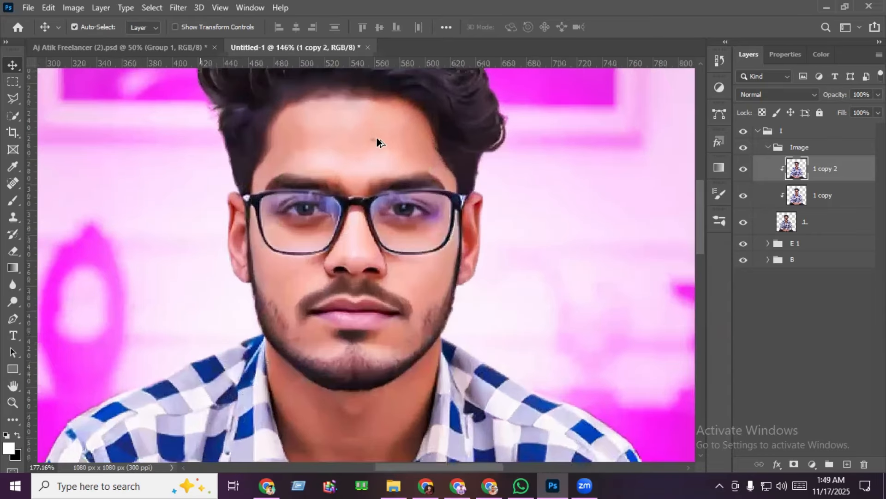
pyautogui.scroll(1, 377, 139)
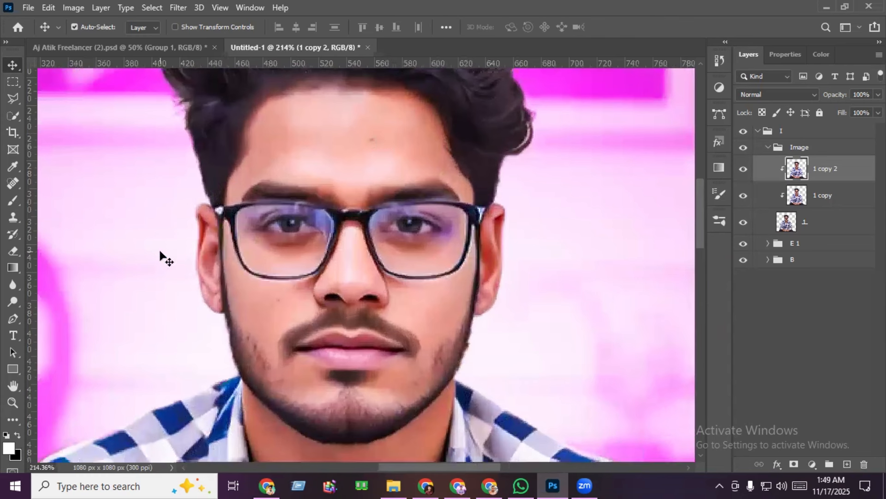
pyautogui.click(10, 185)
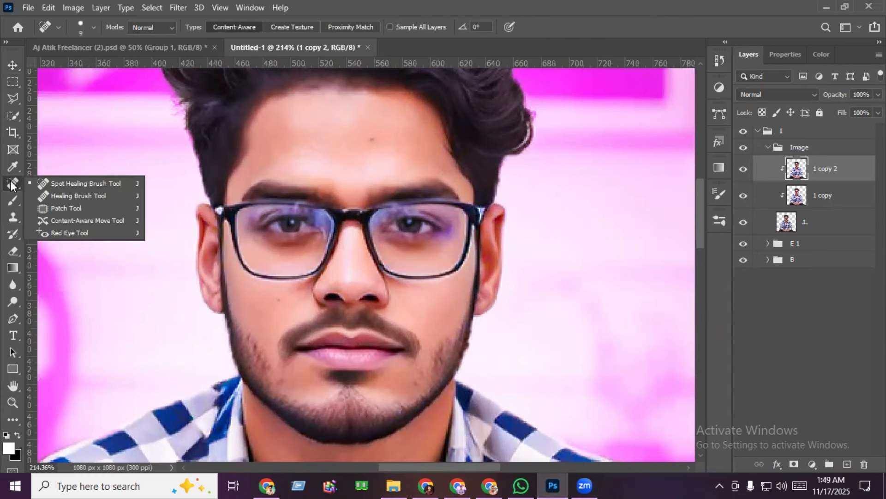
pyautogui.click(79, 183)
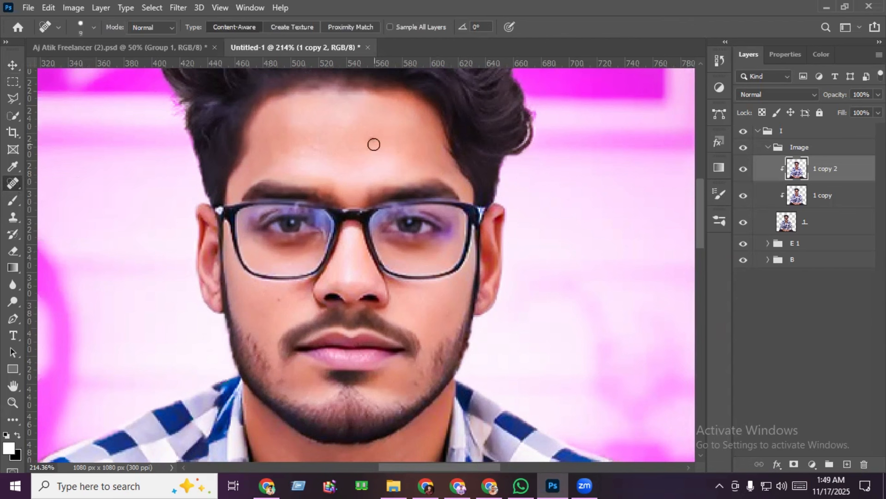
pyautogui.scroll(3, 379, 139)
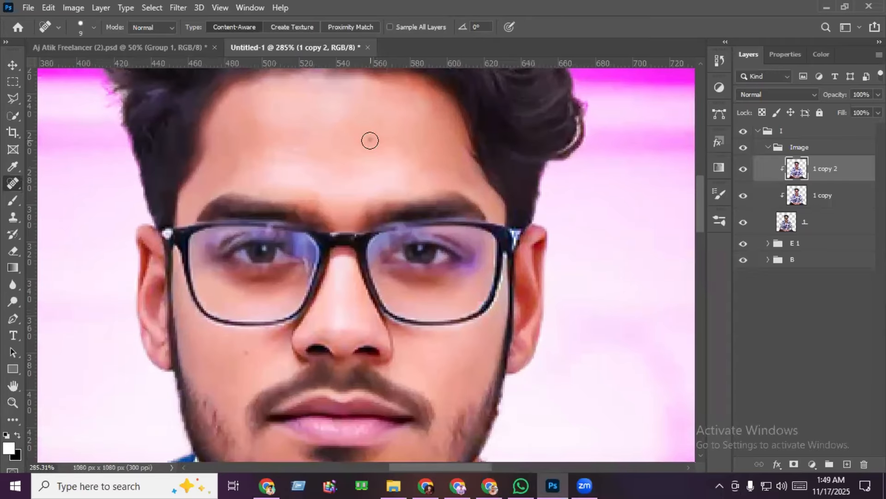
pyautogui.click(369, 140)
pyautogui.click(342, 153)
pyautogui.click(290, 151)
pyautogui.hotkey('ctrl', '0')
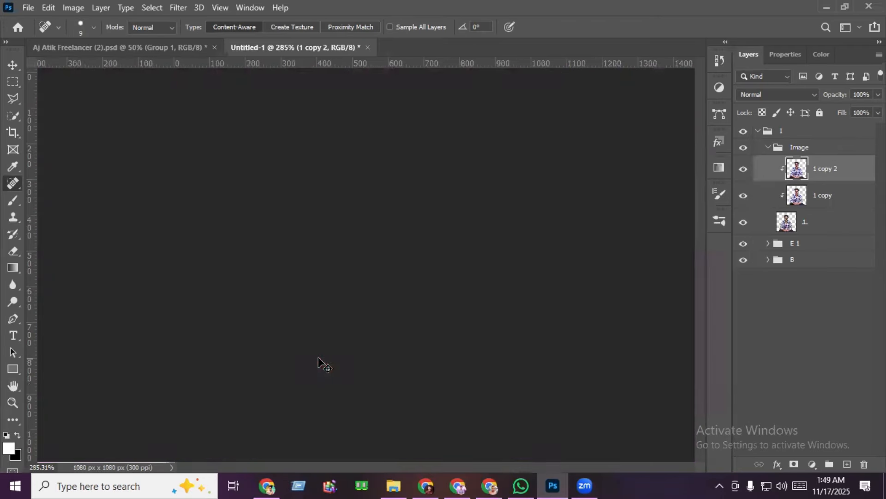
pyautogui.press('v')
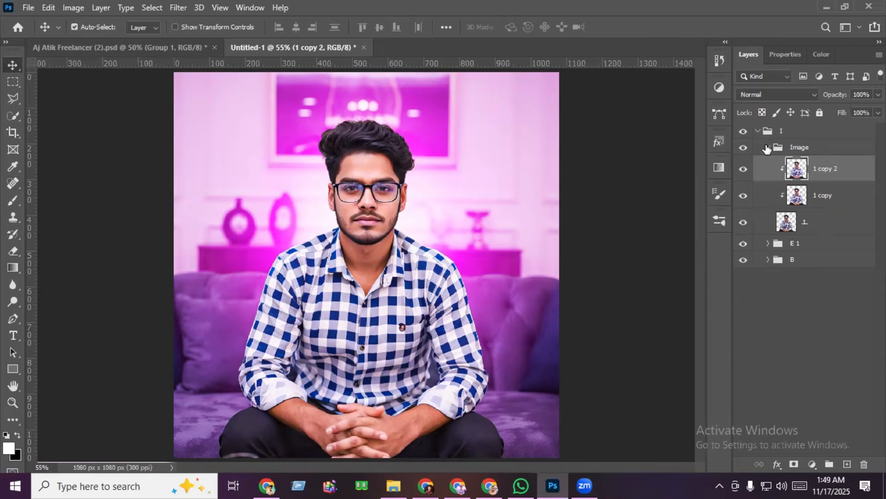
# - Collapse the Image group, add a new layer above it, and place that layer in a group named E 2
pyautogui.click(767, 148)
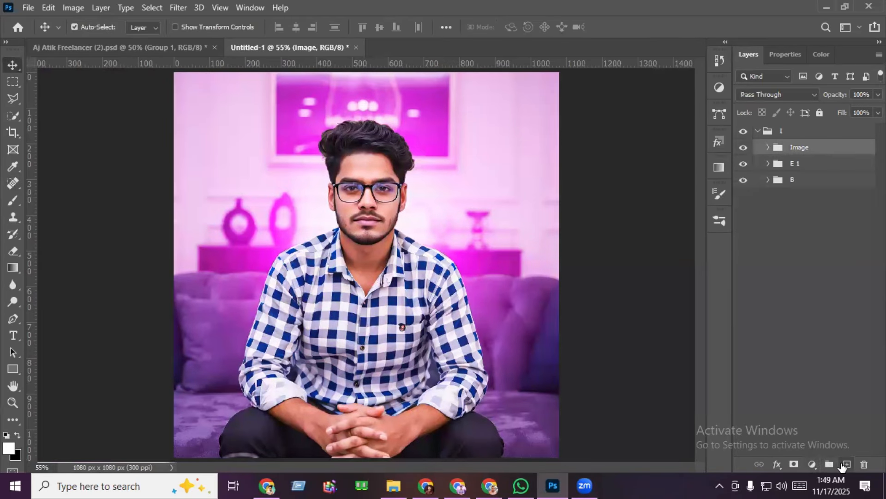
pyautogui.click(847, 465)
pyautogui.hotkey('ctrl', 'g')
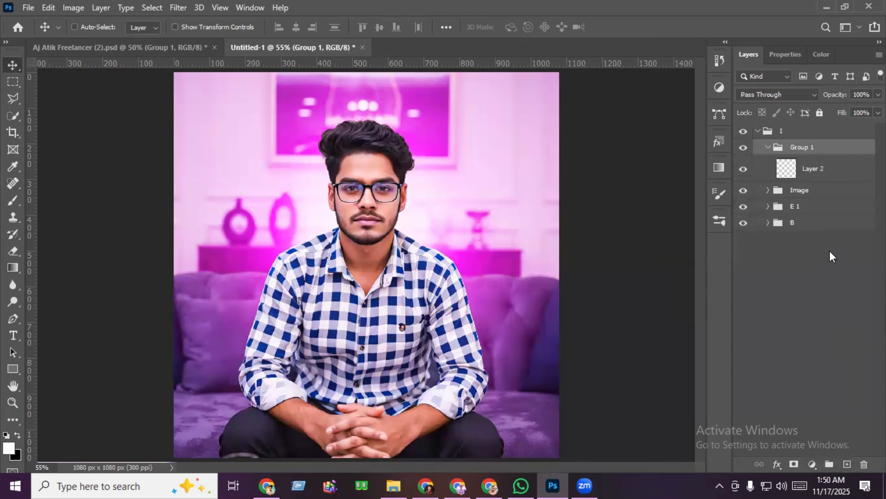
pyautogui.doubleClick(797, 148)
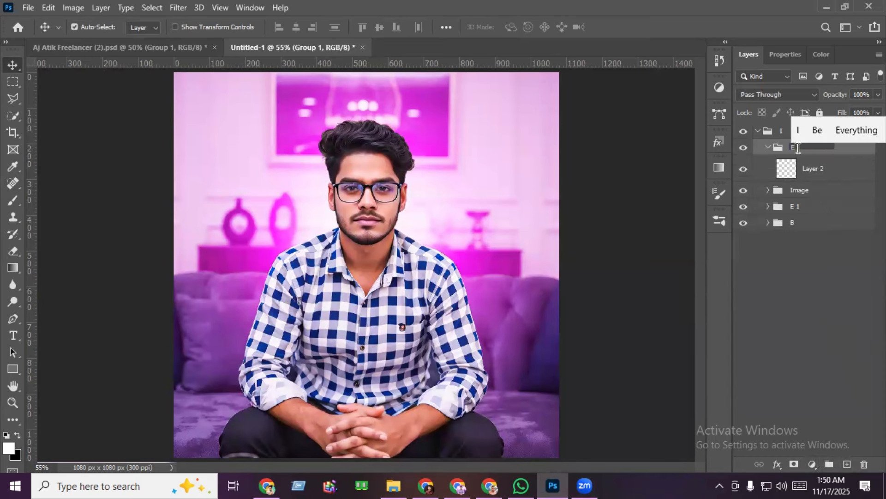
pyautogui.write('E')
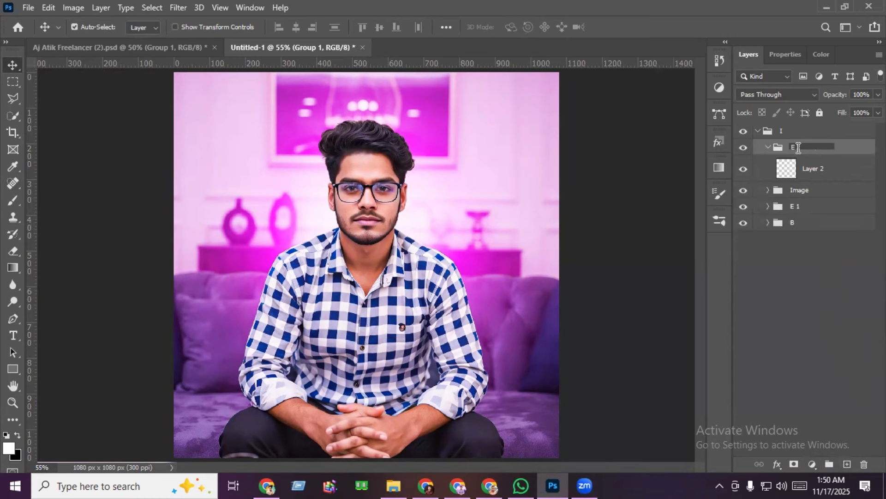
pyautogui.write('2')
# - Replace the empty layer in E 2 with a black Solid Color fill in Screen mode and clip a new empty layer to it
pyautogui.click(826, 169)
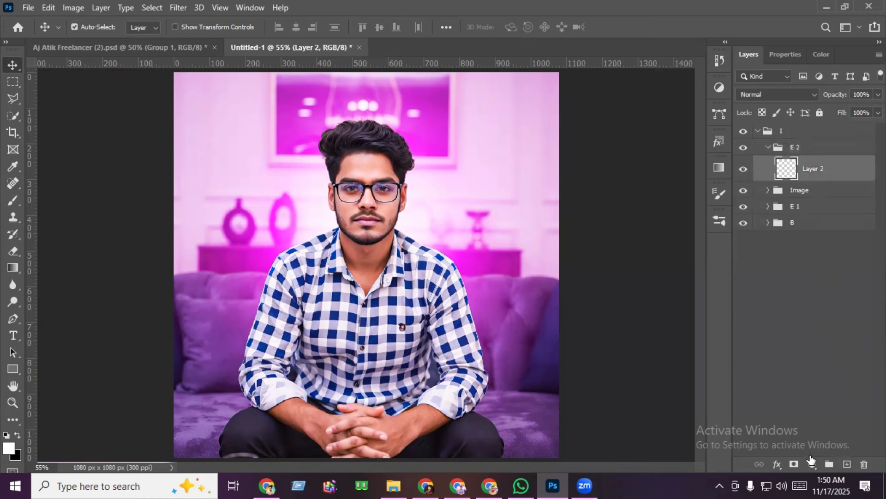
pyautogui.click(811, 464)
pyautogui.click(803, 237)
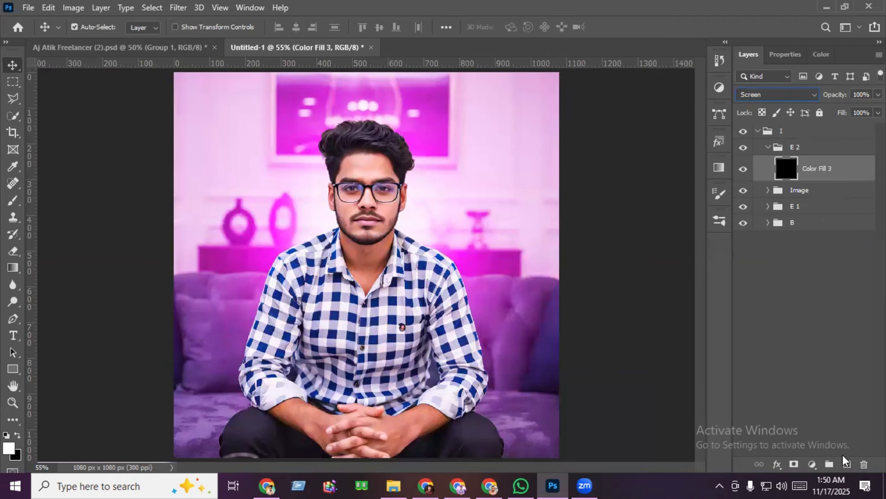
pyautogui.click(845, 464)
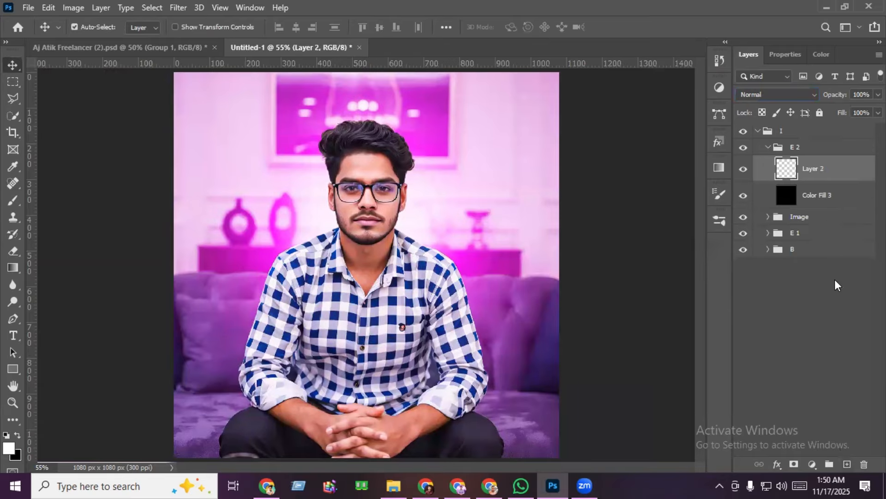
pyautogui.rightClick(827, 173)
pyautogui.click(745, 248)
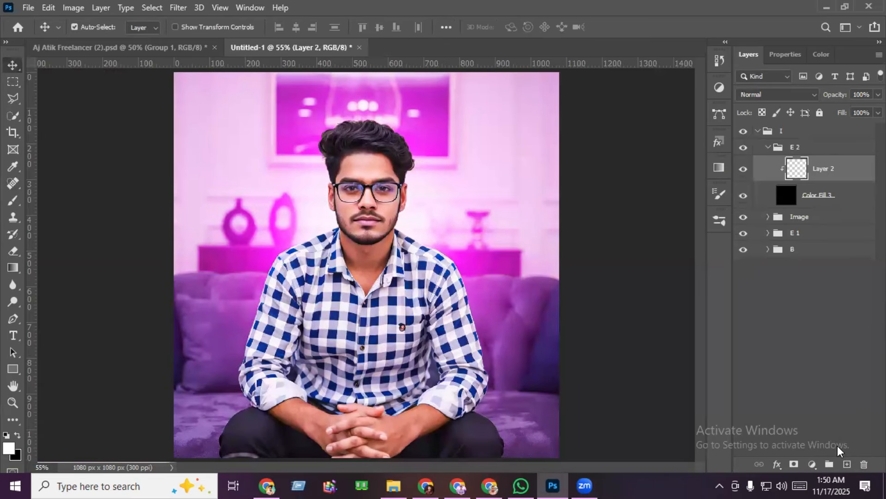
# - Add a Gradient Map adjustment above the clipped layer using the custom dark-to-light magenta gradient preset
pyautogui.click(814, 464)
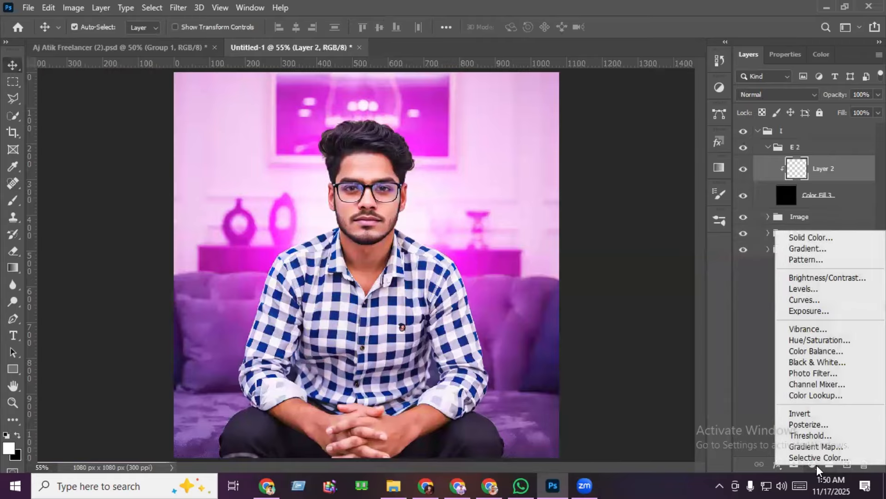
pyautogui.click(823, 448)
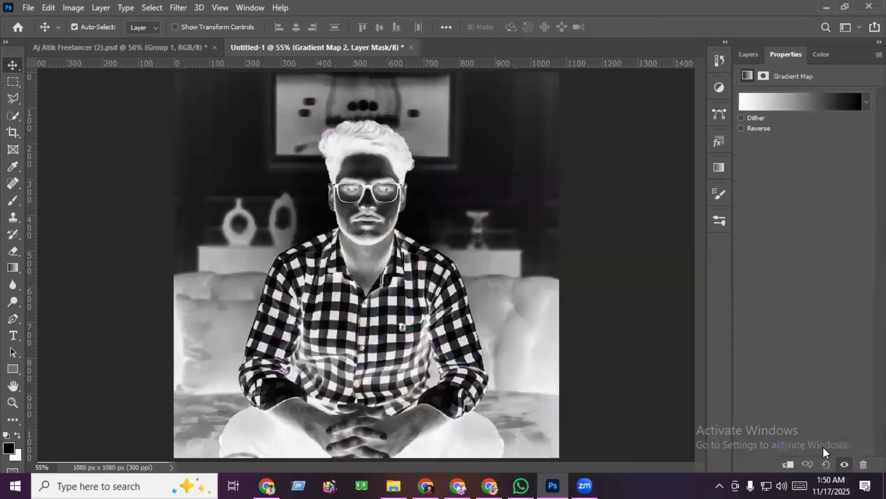
pyautogui.click(787, 105)
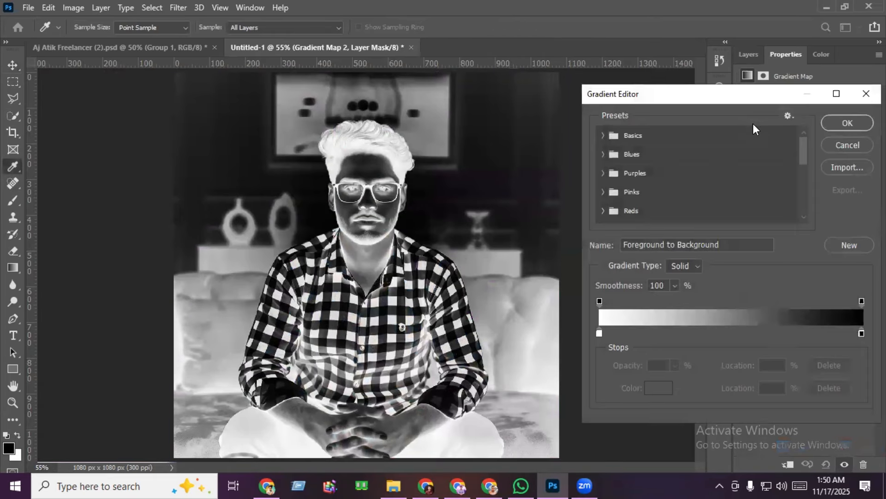
pyautogui.moveTo(806, 150); pyautogui.dragTo(711, 228)
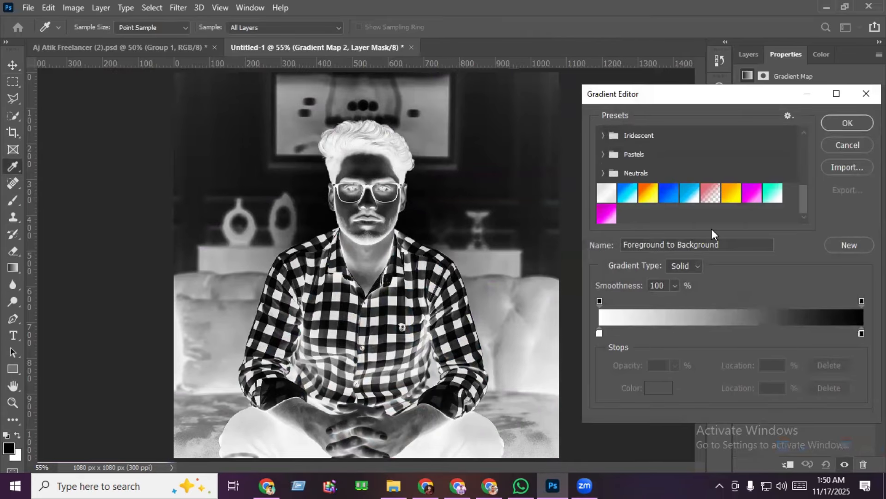
pyautogui.click(607, 214)
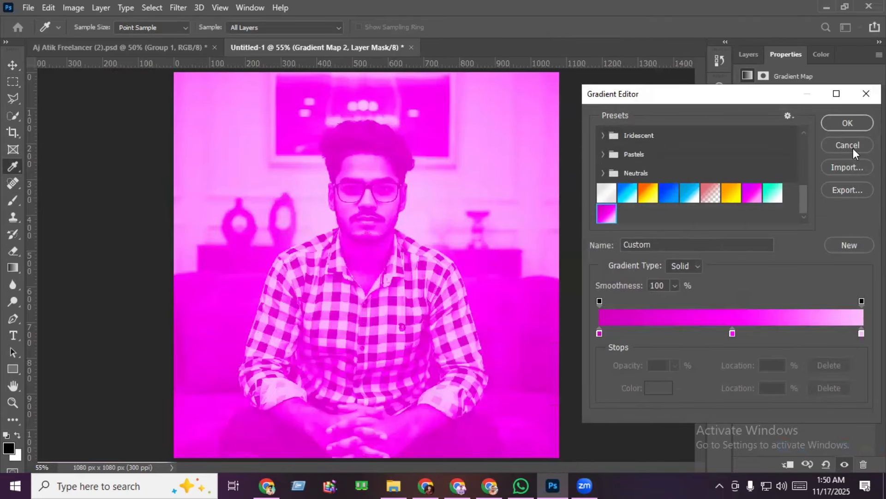
pyautogui.click(842, 123)
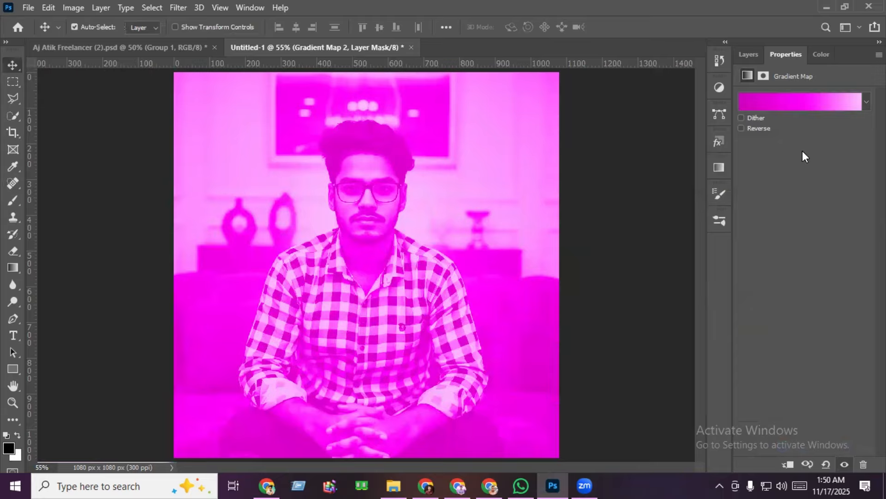
# - Clip the Gradient Map to the black fill and set its blend mode to Overlay
pyautogui.click(757, 59)
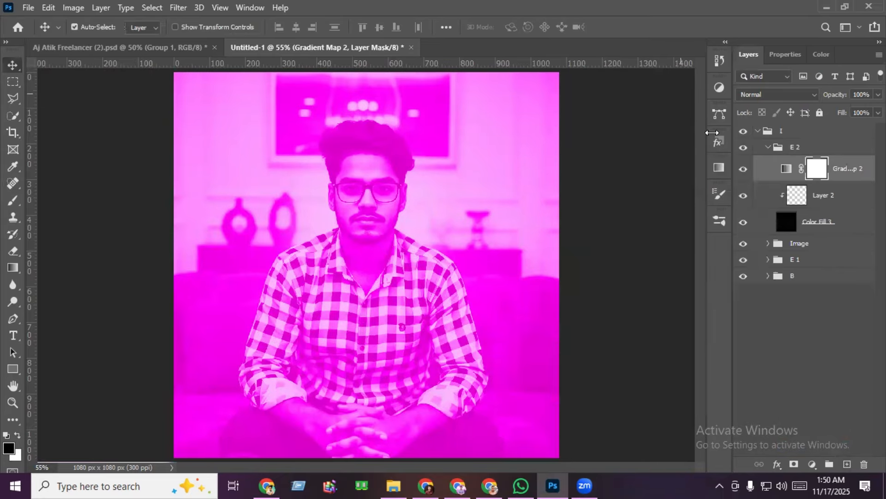
pyautogui.rightClick(843, 173)
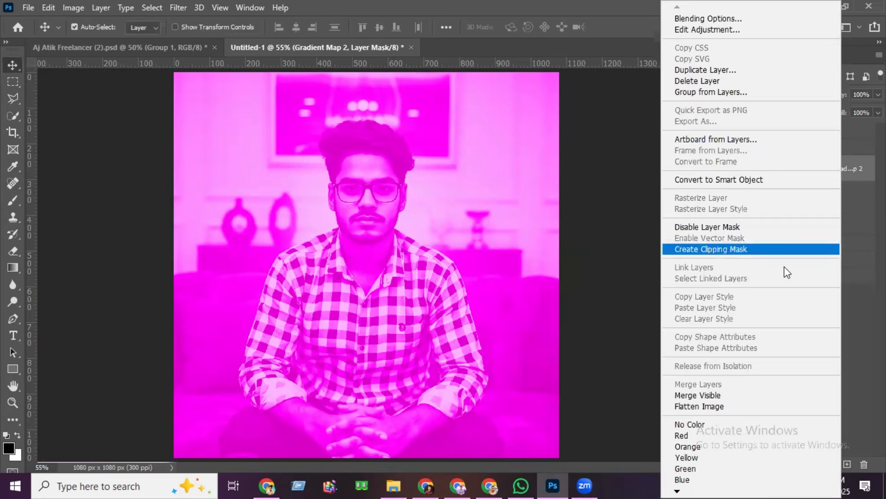
pyautogui.click(729, 251)
pyautogui.click(770, 97)
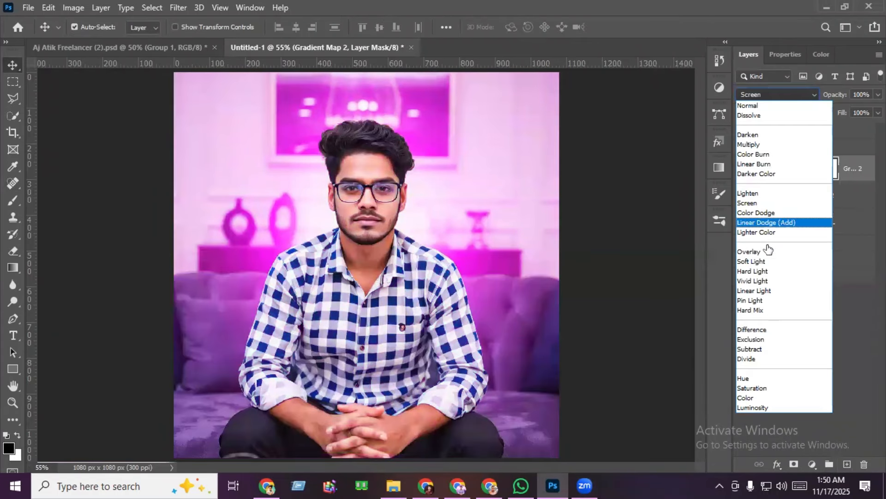
pyautogui.click(762, 253)
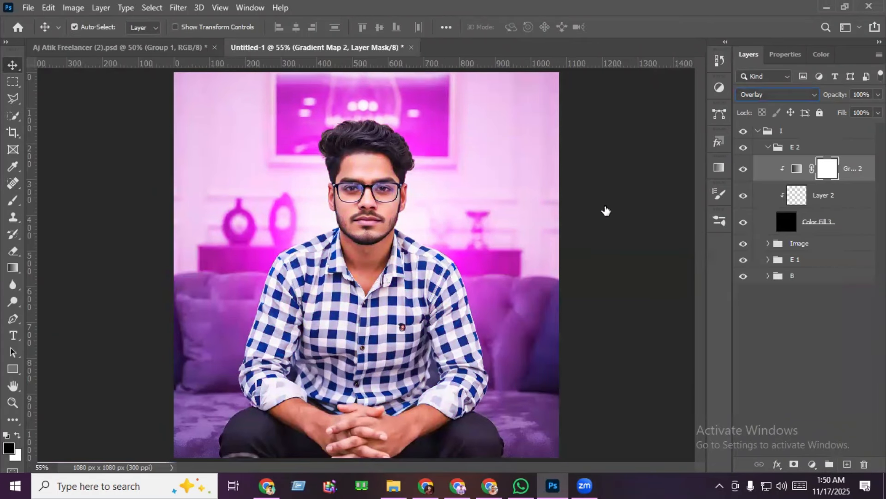
# - Paint a soft white glow on Layer 2 at the image's left edge with a brush of 1468 px
pyautogui.click(807, 200)
pyautogui.press('b')
pyautogui.press('x')
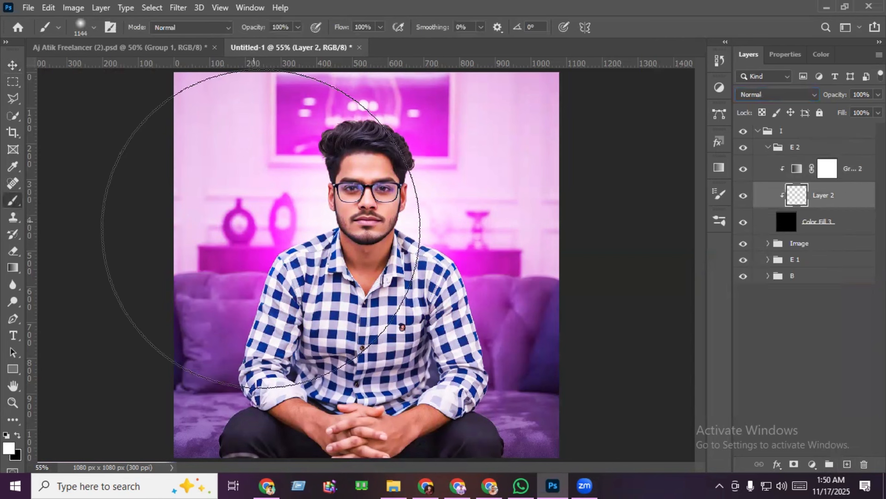
pyautogui.scroll(-3, 263, 227)
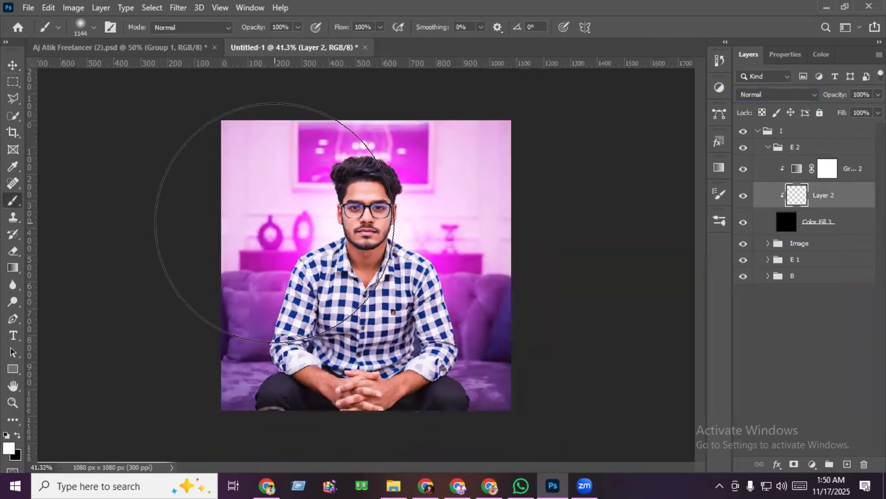
pyautogui.scroll(-1, 272, 231)
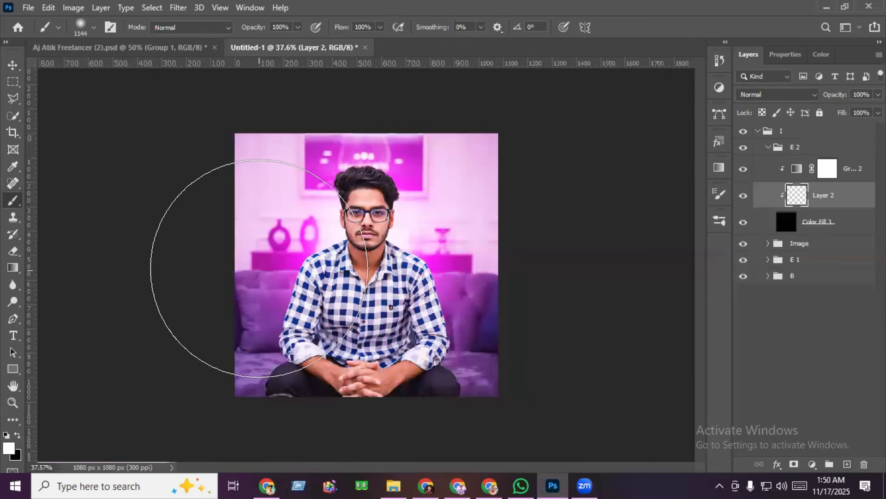
pyautogui.moveTo(259, 267); pyautogui.dragTo(280, 267)
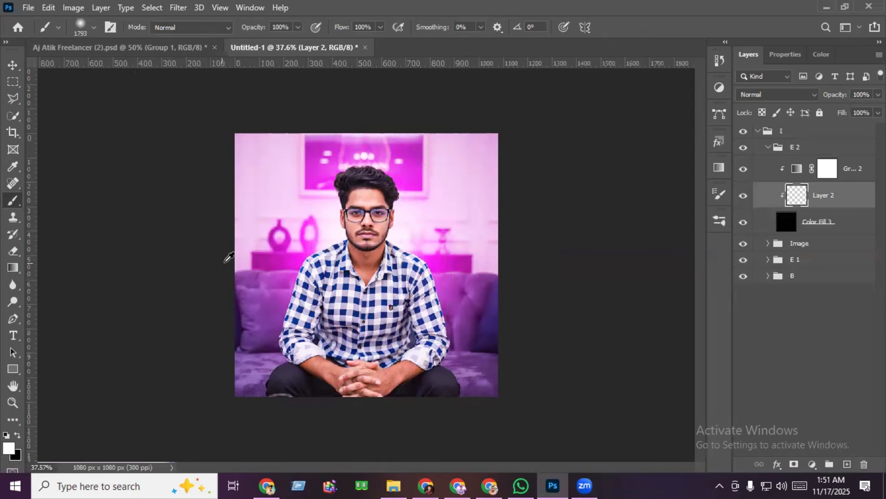
pyautogui.moveTo(308, 251)
pyautogui.mouseDown()
pyautogui.moveTo(236, 259)
pyautogui.moveTo(277, 233)
pyautogui.moveTo(267, 263)
pyautogui.mouseUp()
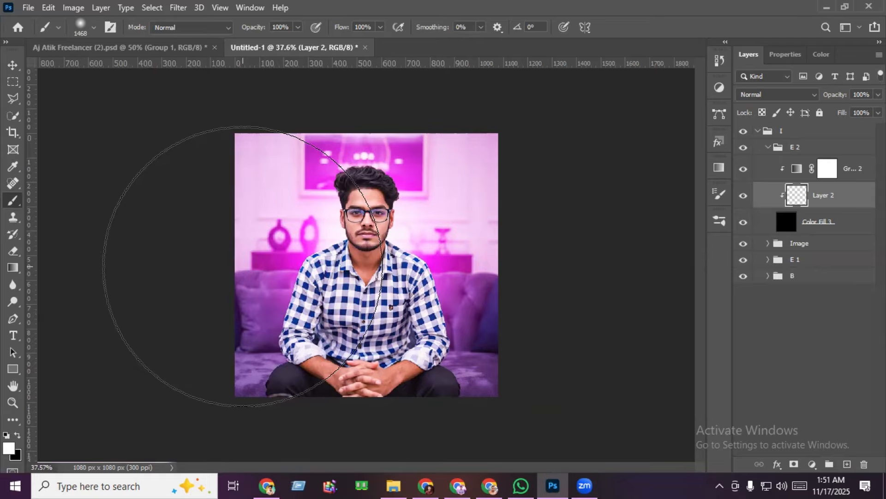
pyautogui.click(243, 265)
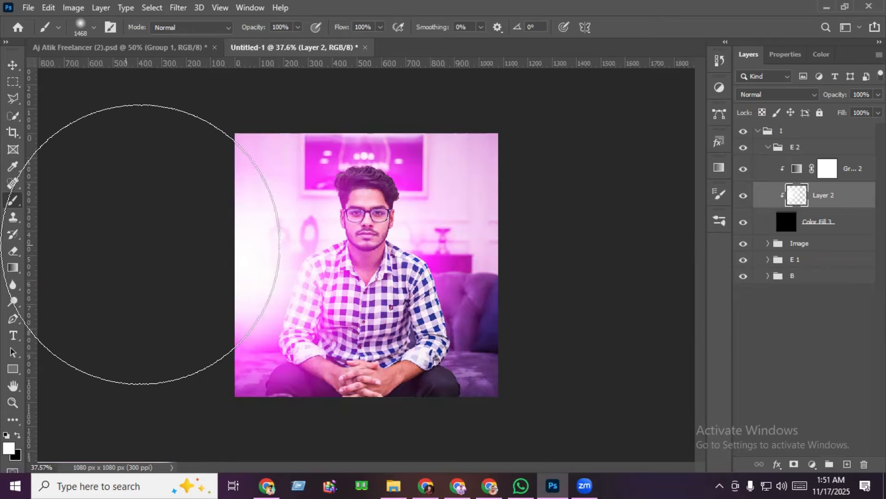
pyautogui.click(13, 65)
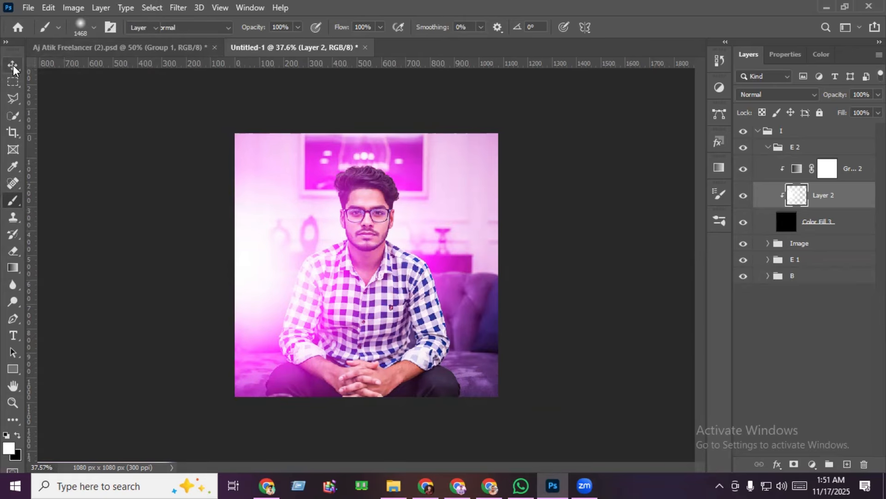
# - Change the blend mode of the Gradient Map in group E 2 to Soft Light
pyautogui.click(849, 171)
pyautogui.click(764, 94)
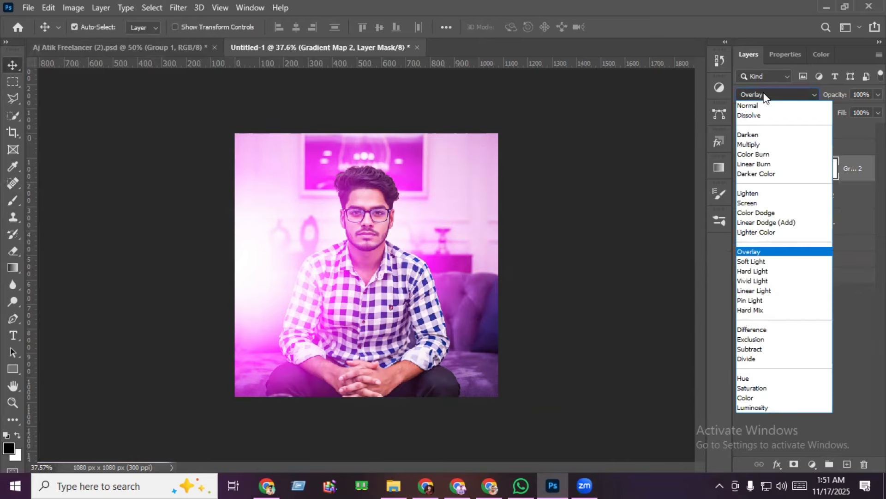
pyautogui.click(781, 261)
# - Lower the opacity of the glow on Layer 2 to 75%
pyautogui.click(852, 203)
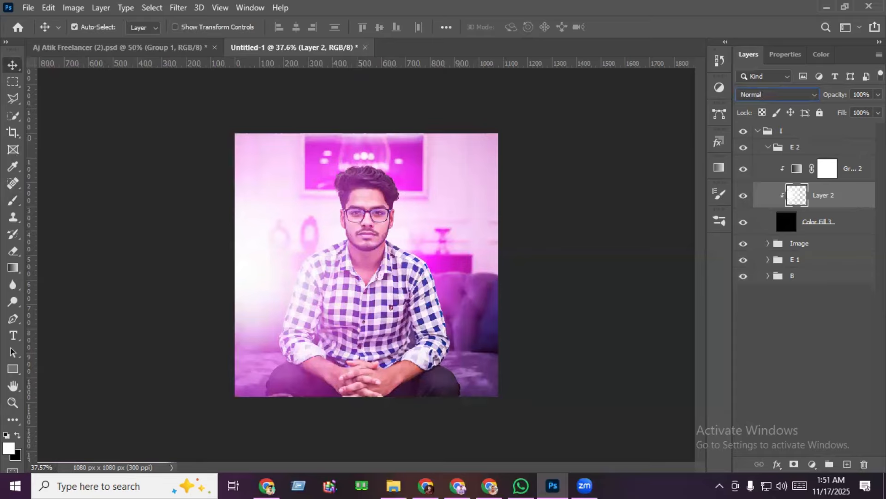
pyautogui.click(878, 94)
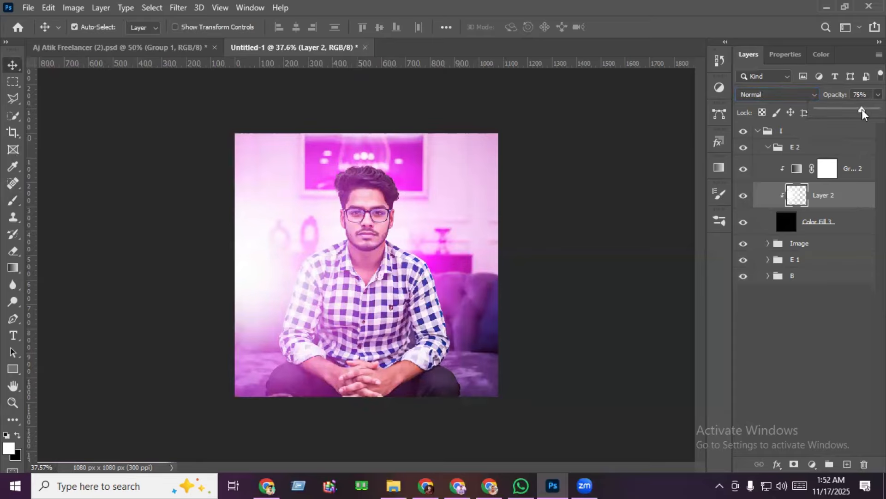
pyautogui.moveTo(863, 109); pyautogui.dragTo(861, 109)
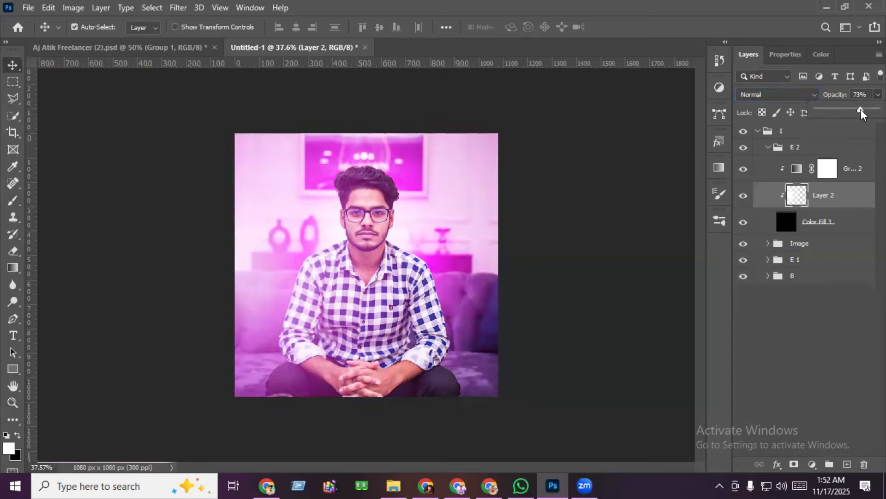
pyautogui.press('Escape')
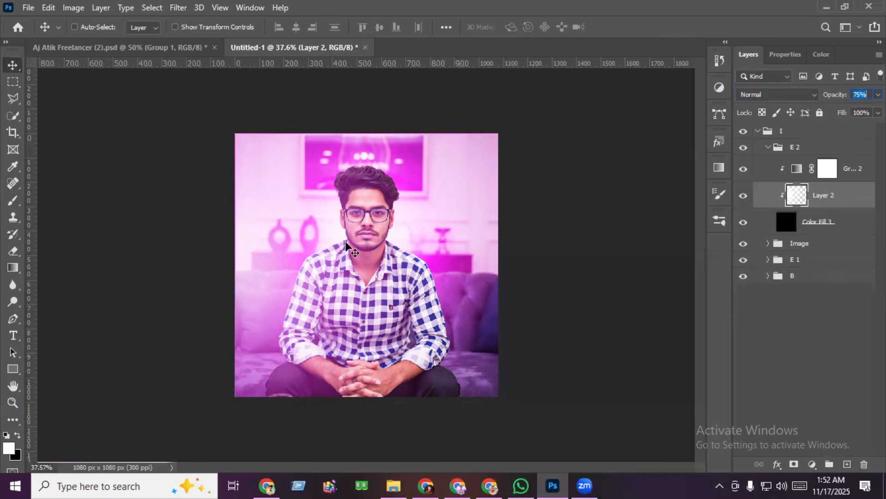
# - Set up a soft black brush with a size of 116 px, 35% flow and 26% opacity
pyautogui.scroll(4, 344, 245)
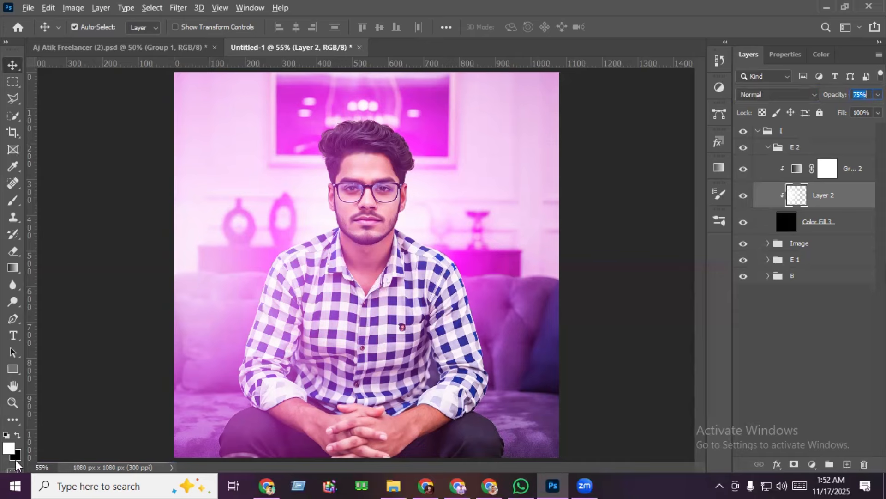
pyautogui.press('x')
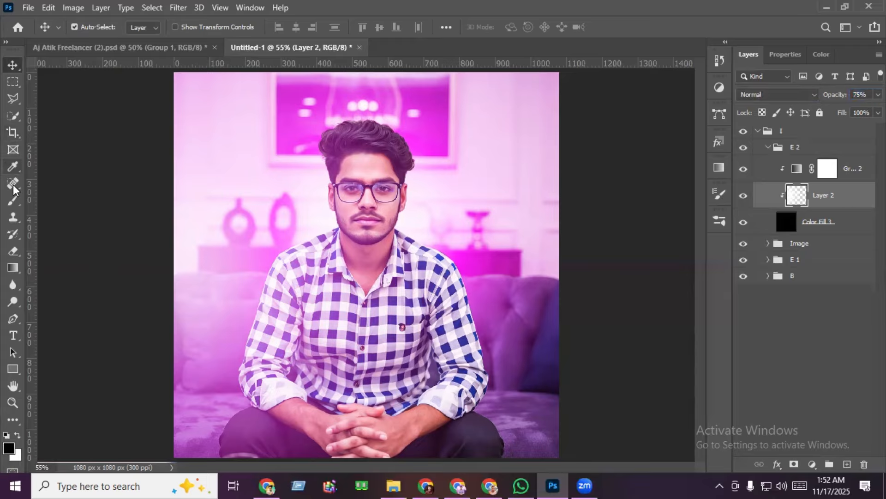
pyautogui.click(13, 200)
pyautogui.moveTo(444, 196)
pyautogui.mouseDown()
pyautogui.moveTo(254, 202)
pyautogui.moveTo(190, 218)
pyautogui.mouseUp()
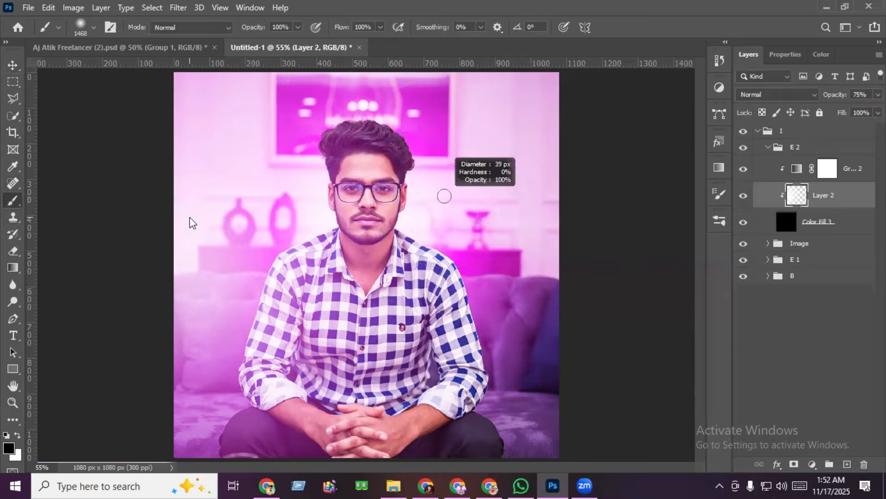
pyautogui.click(380, 27)
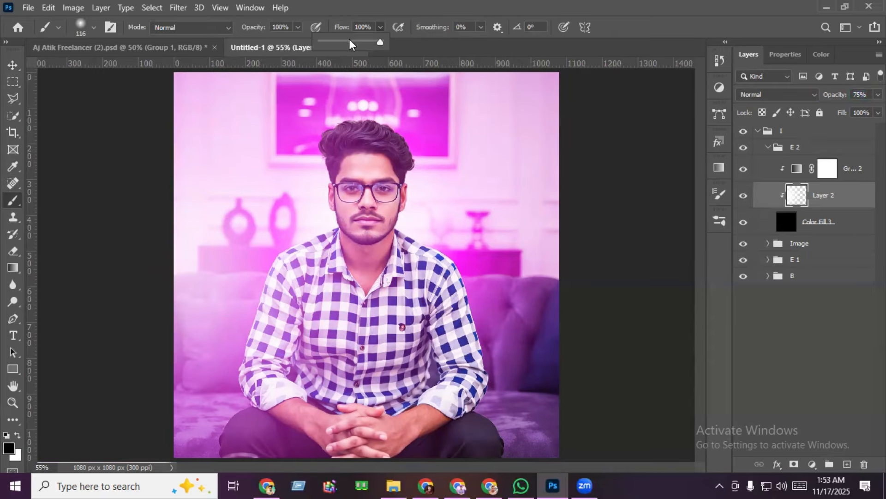
pyautogui.click(349, 41)
pyautogui.click(298, 27)
pyautogui.moveTo(261, 41); pyautogui.dragTo(255, 41)
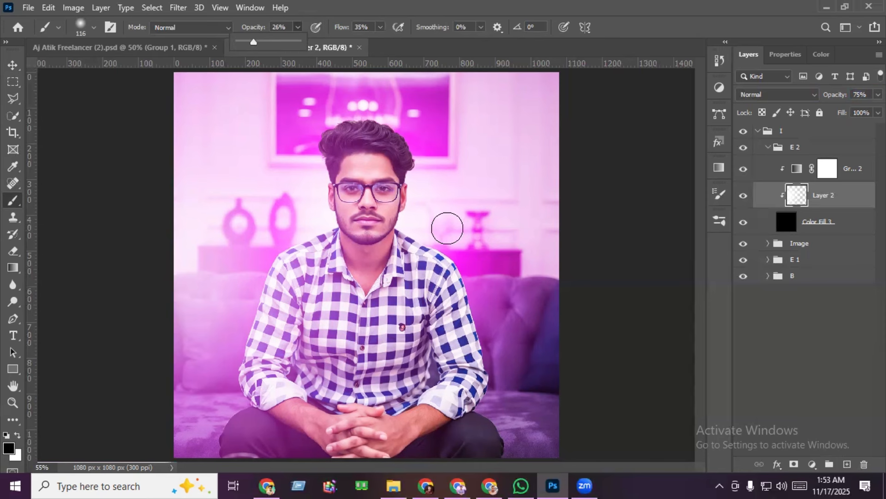
# - Paint black on Layer 2 over the man's hands, shirt and face to reduce the glow, and compare with the layer hidden
pyautogui.scroll(2, 387, 344)
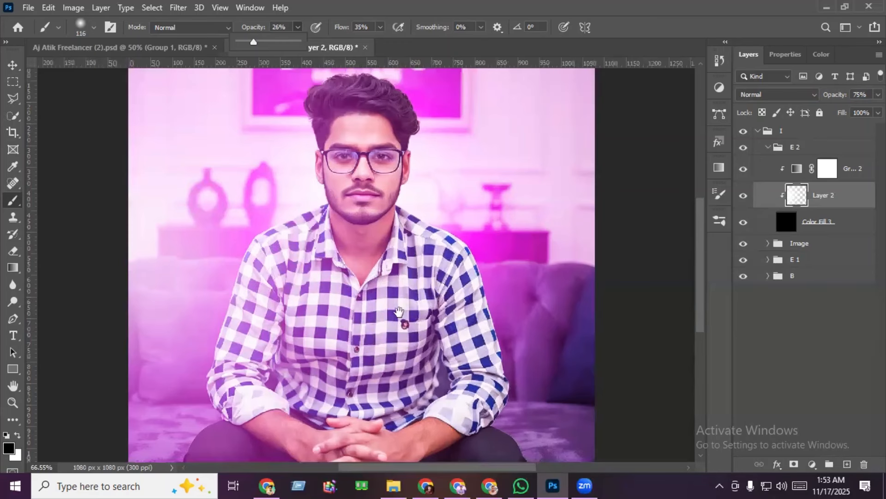
pyautogui.scroll(-4, 386, 337)
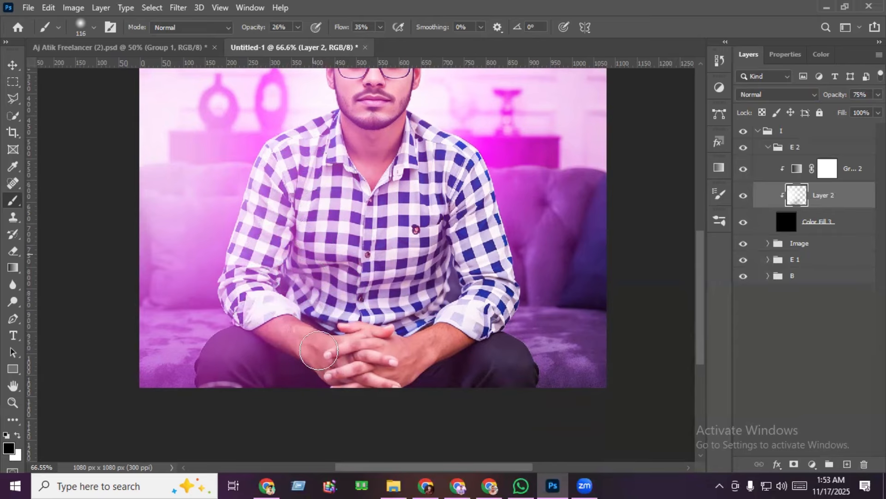
pyautogui.scroll(3, 350, 231)
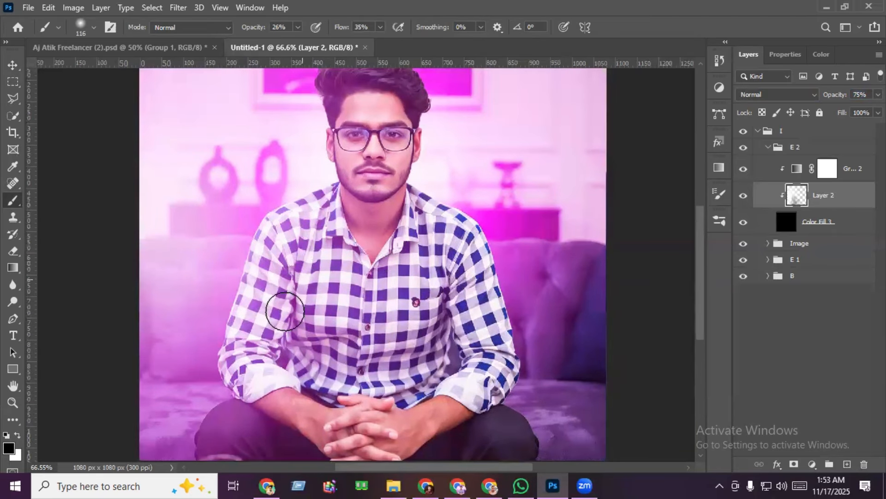
pyautogui.scroll(3, 381, 203)
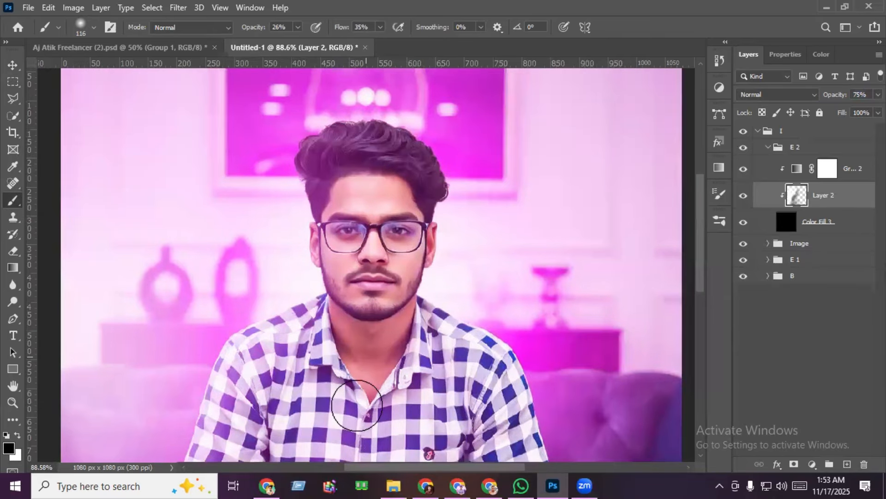
pyautogui.scroll(2, 396, 271)
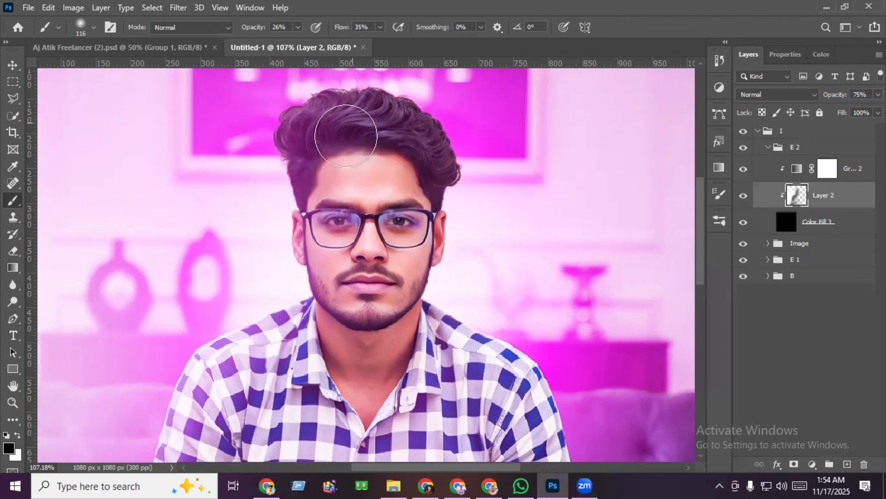
pyautogui.hotkey('ctrl', '0')
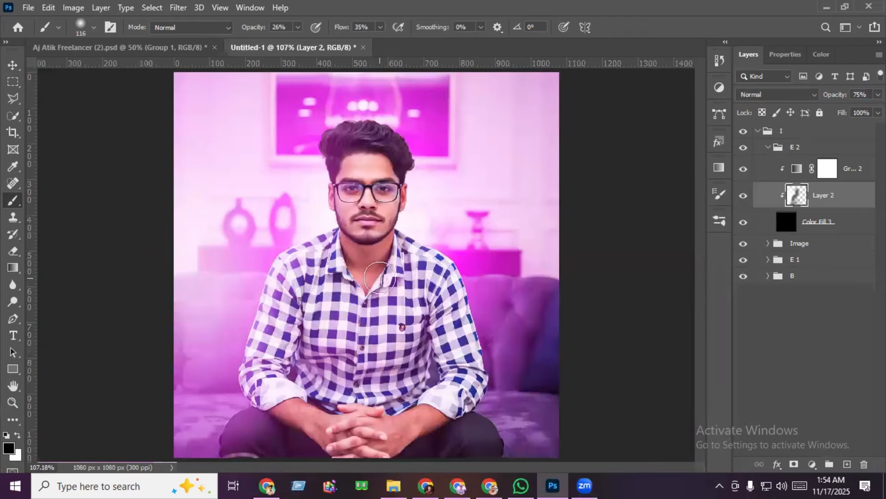
pyautogui.click(744, 196)
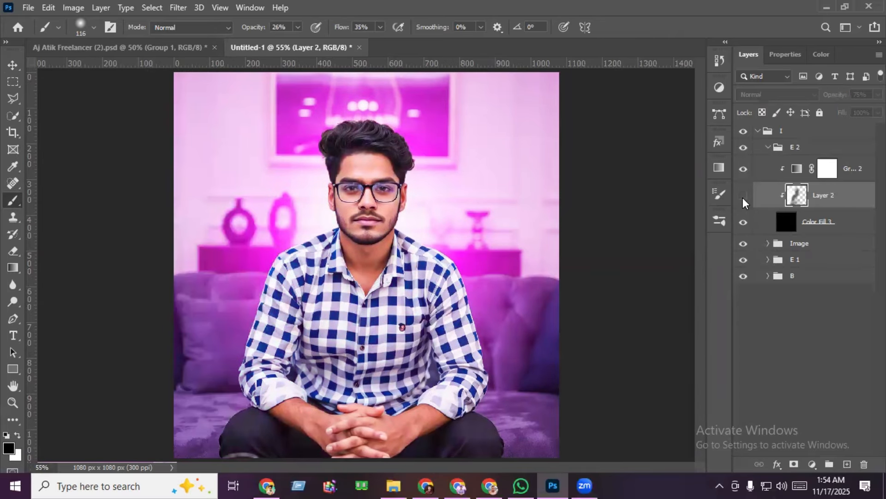
pyautogui.click(744, 197)
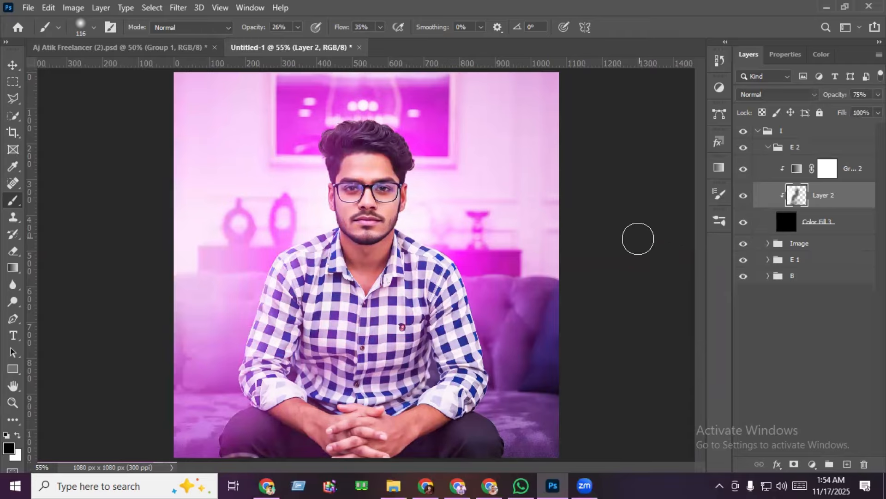
# - Brush more black on Layer 2 over the man's face and hair to clear the remaining magenta haze
pyautogui.click(12, 66)
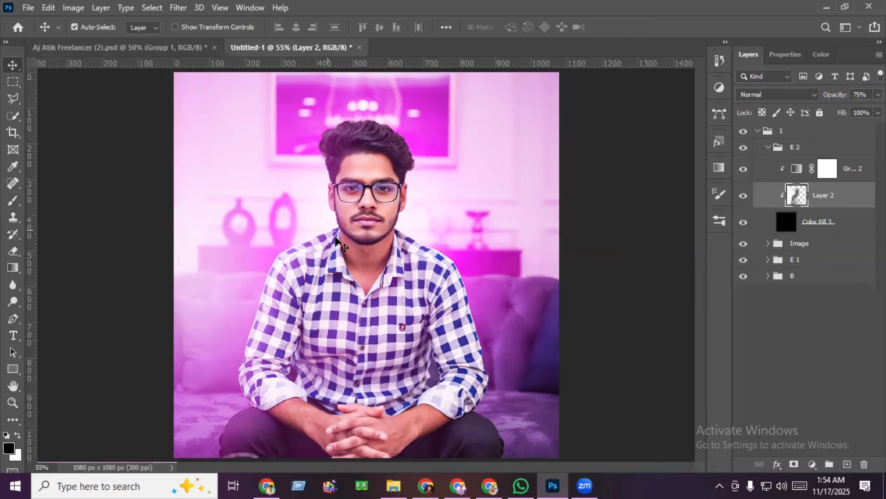
pyautogui.scroll(1, 359, 259)
pyautogui.scroll(4, 359, 259)
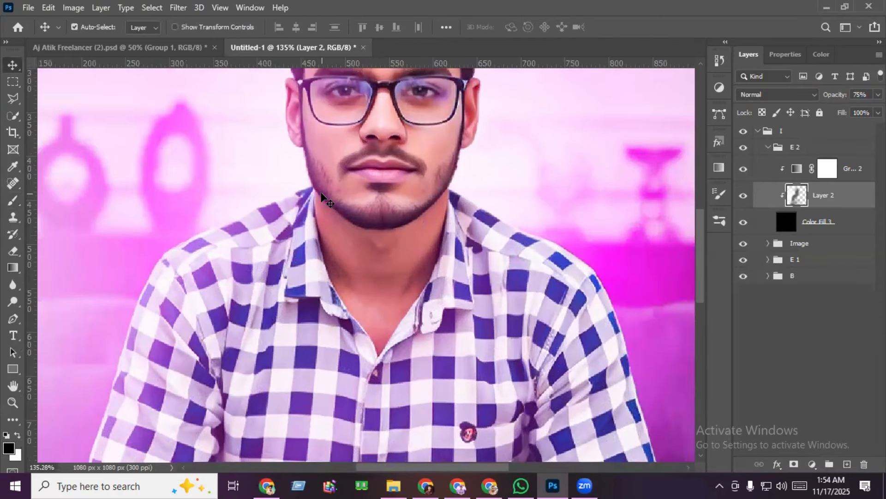
pyautogui.scroll(1, 376, 278)
pyautogui.scroll(5, 377, 276)
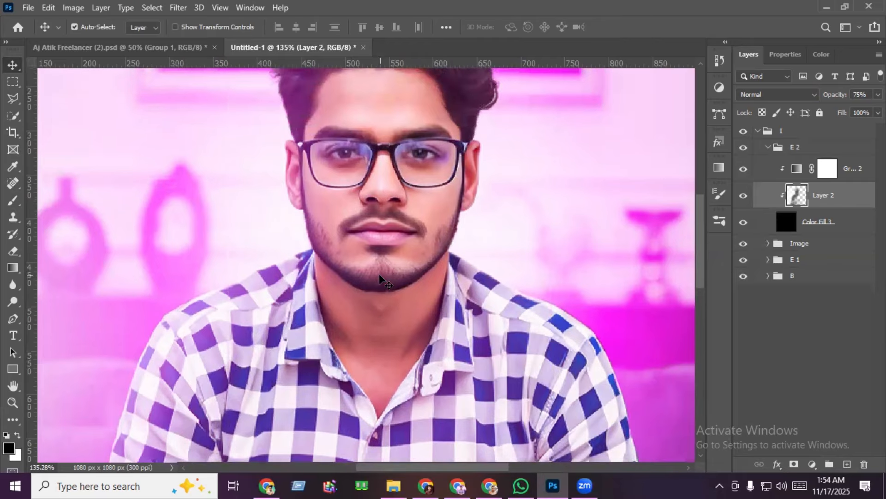
pyautogui.scroll(3, 378, 273)
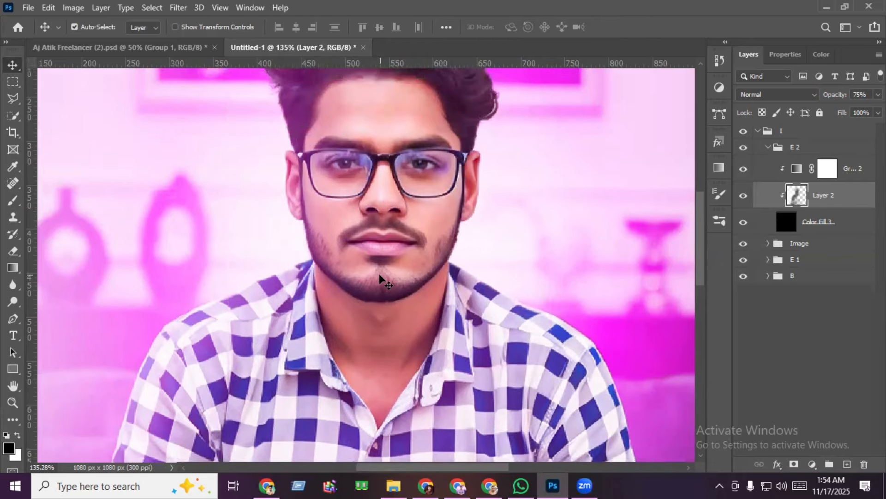
pyautogui.scroll(9, 379, 273)
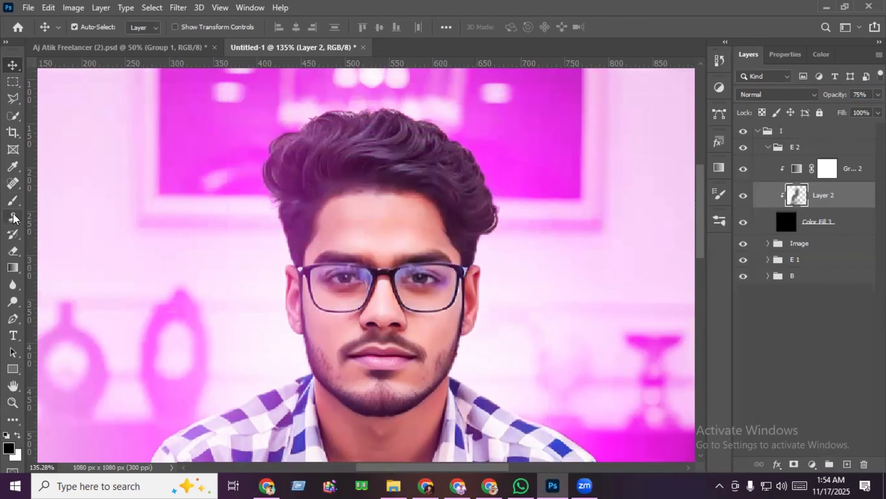
pyautogui.click(13, 202)
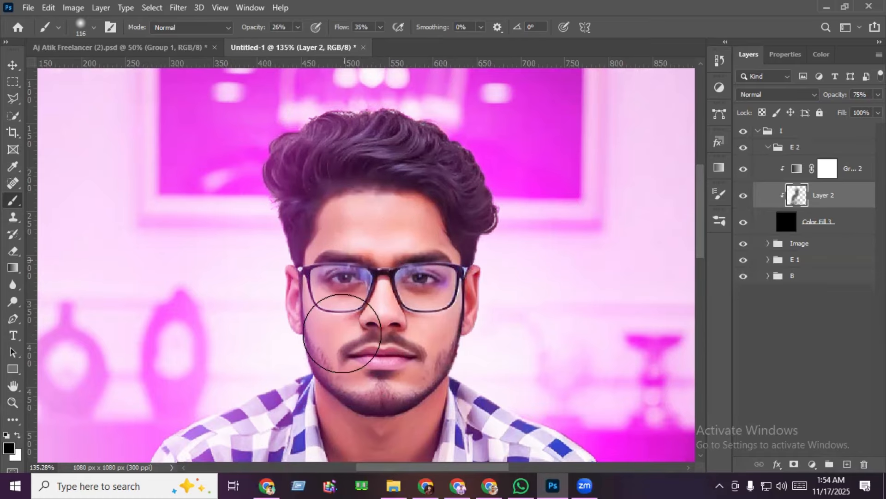
pyautogui.hotkey('ctrl', '0')
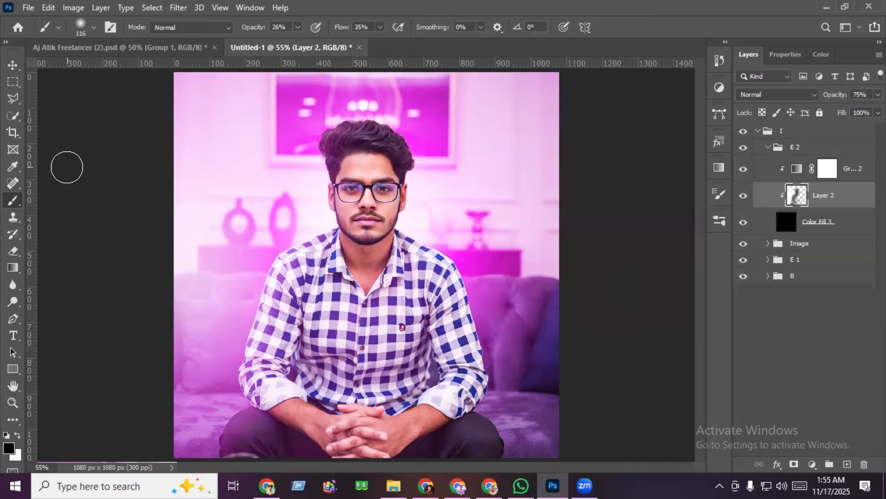
pyautogui.press('v')
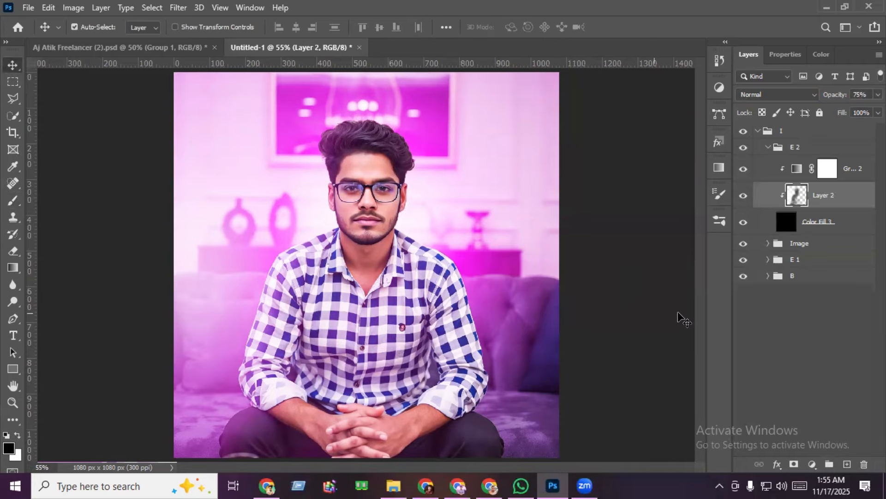
# - Collapse group E 2 and add a new empty layer directly above group B
pyautogui.click(768, 149)
pyautogui.click(794, 192)
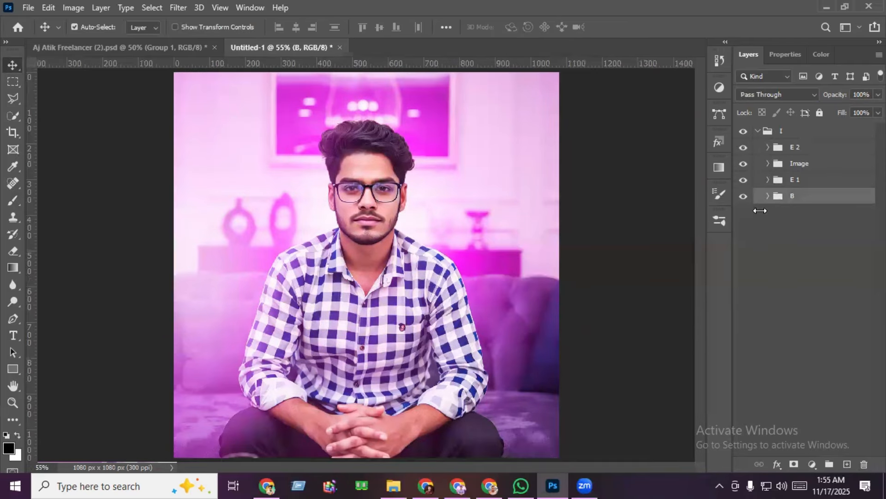
pyautogui.click(847, 464)
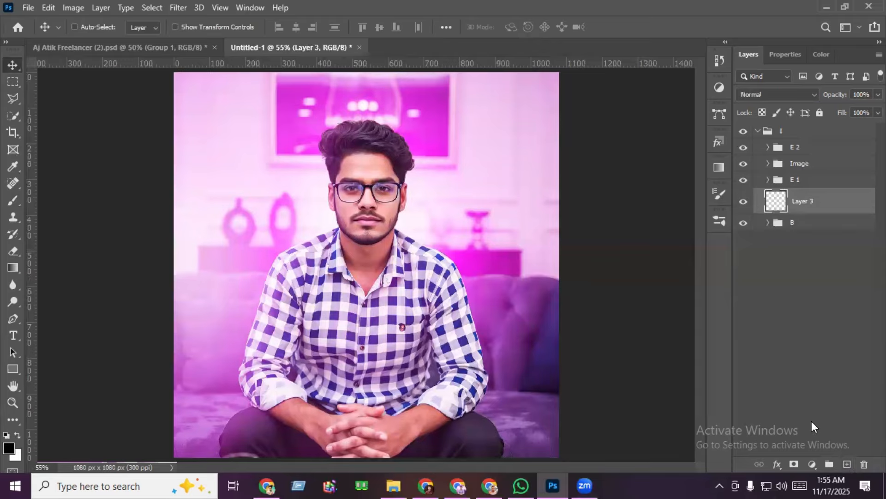
# - Put the new empty Layer 3 into its own group and name the group Text
pyautogui.hotkey('ctrl', 'g')
pyautogui.doubleClick(799, 196)
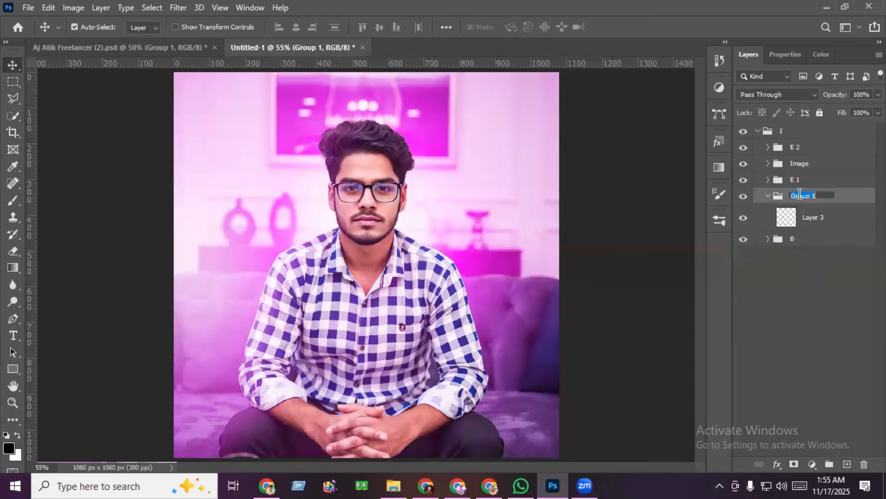
pyautogui.write('Text')
pyautogui.press('Return')
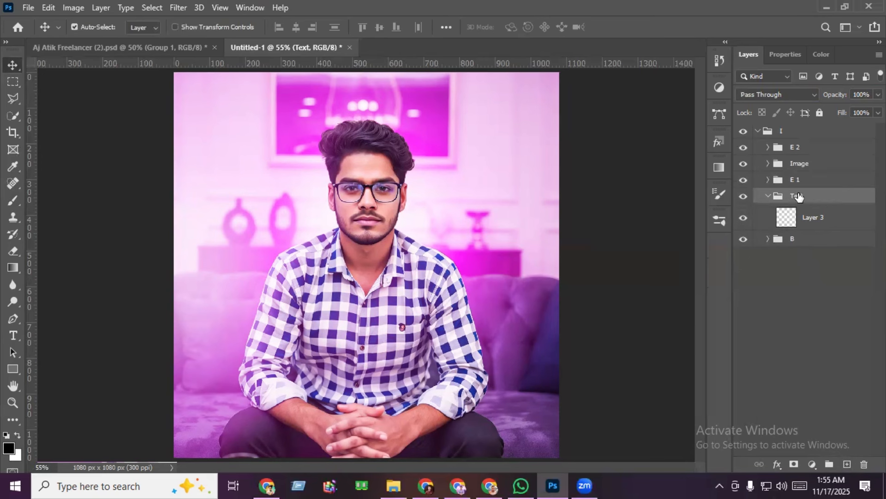
# - Add the horizontal text SMART GRAPHICS in Bebas Neue Regular, 11.65 pt, on Layer 3 beside the man's face
pyautogui.click(808, 217)
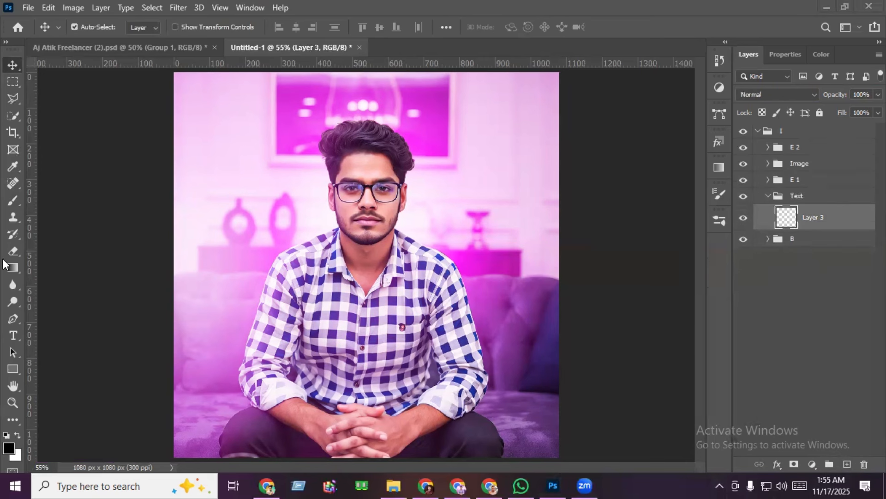
pyautogui.click(14, 336)
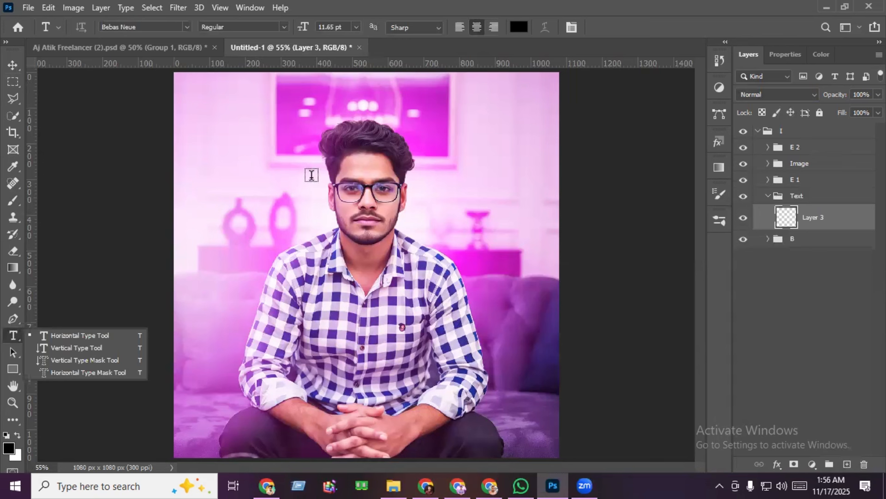
pyautogui.click(445, 216)
pyautogui.click(445, 217)
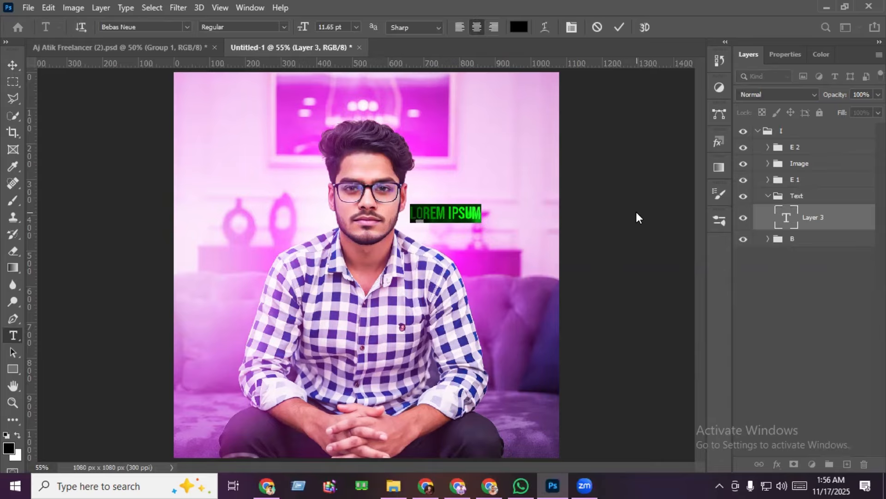
pyautogui.write('SMART GRAP')
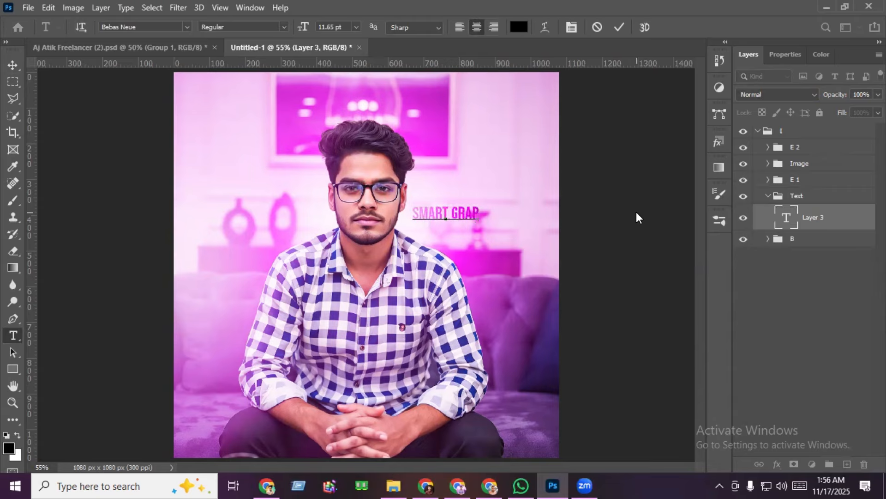
pyautogui.write('HIC')
pyautogui.write('S')
pyautogui.hotkey('ctrl', 'Return')
# - Scale the SMART GRAPHICS text to about 390% and place it across the top of the image behind the man's head
pyautogui.hotkey('ctrl', 't')
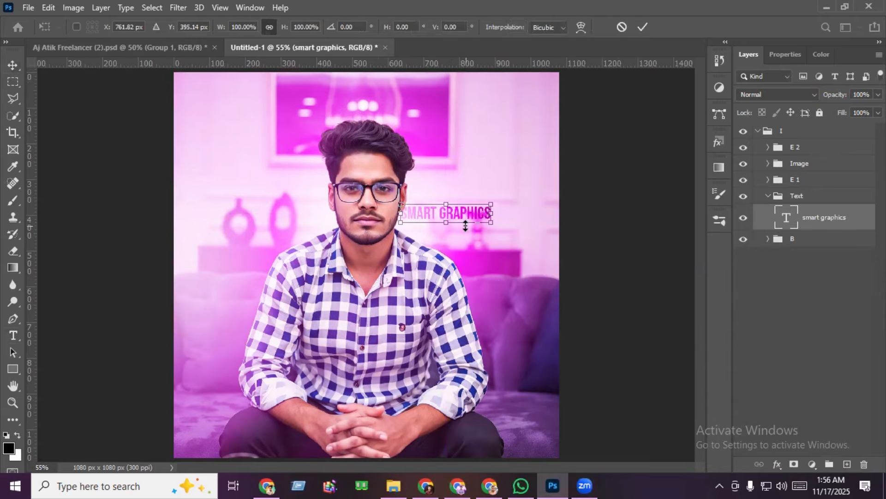
pyautogui.moveTo(451, 224); pyautogui.dragTo(377, 168)
pyautogui.moveTo(202, 160); pyautogui.dragTo(193, 161)
pyautogui.moveTo(468, 165); pyautogui.dragTo(468, 124)
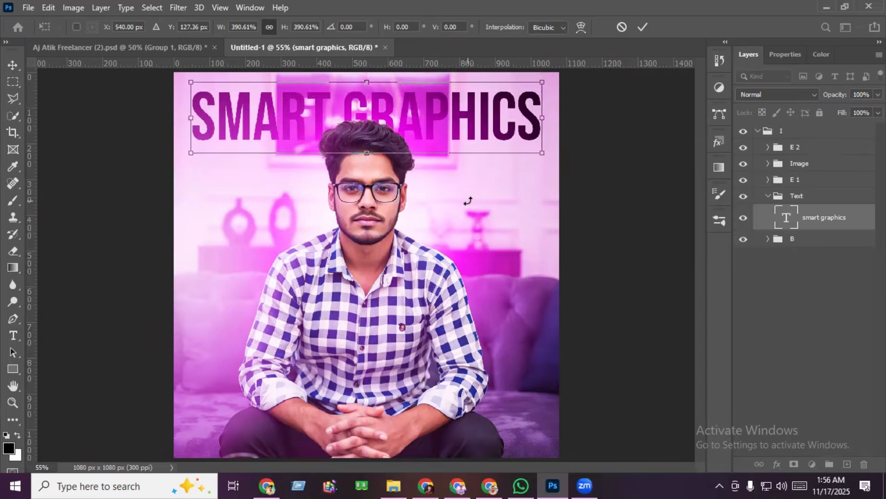
pyautogui.press('Left')
pyautogui.press('Return')
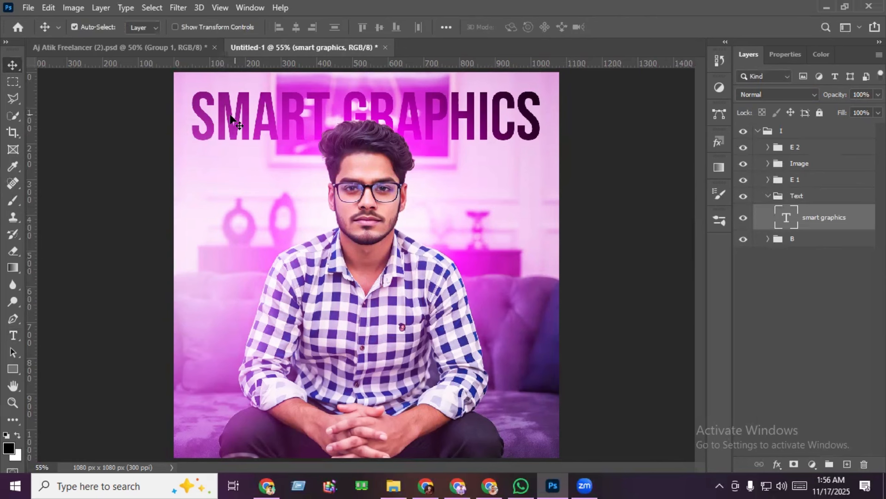
# - Compare the image with group E 1 hidden, restore it, and move the collapsed Text group directly above E 1
pyautogui.click(744, 180)
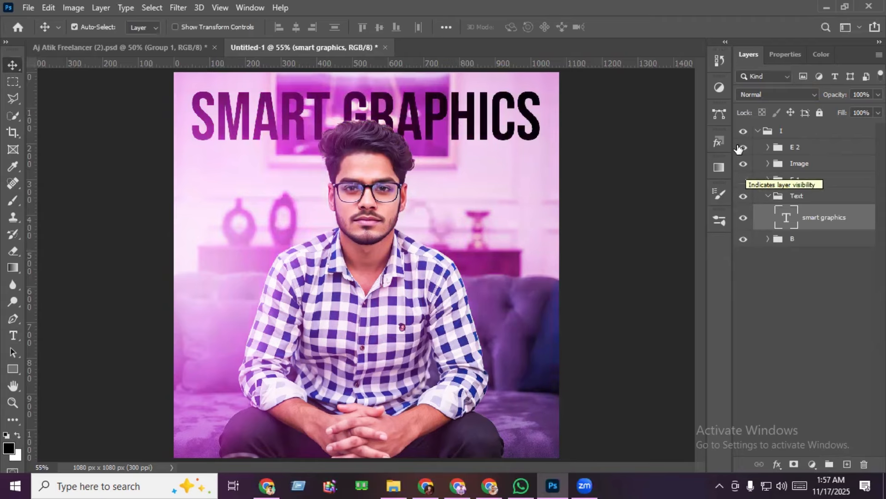
pyautogui.click(743, 180)
pyautogui.click(768, 196)
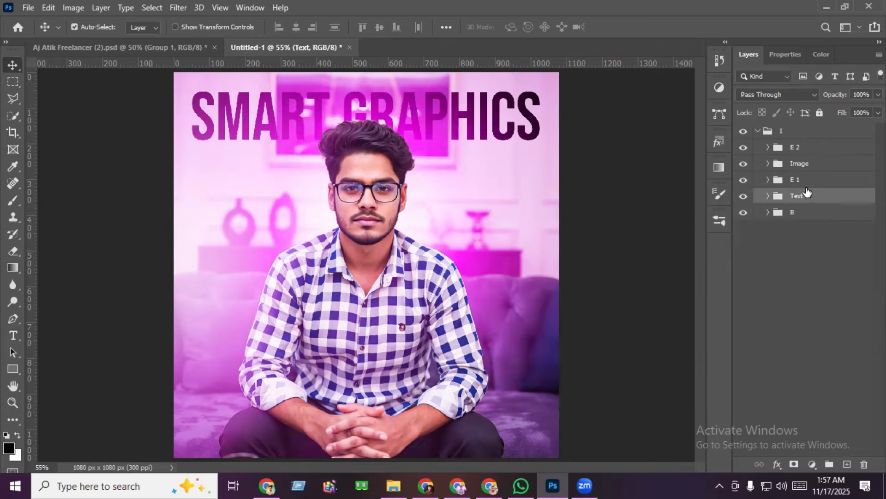
pyautogui.moveTo(804, 197); pyautogui.dragTo(815, 176)
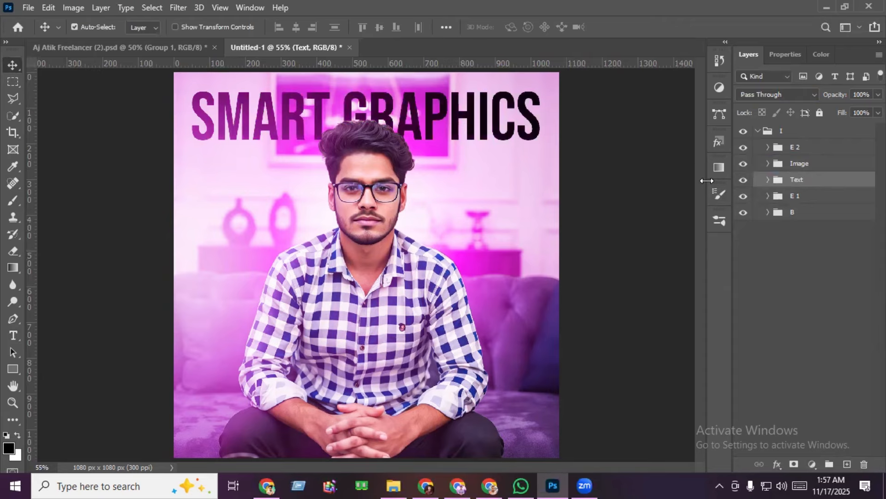
# - Change the SMART GRAPHICS text color to purple #711389 and collapse the Text group
pyautogui.click(768, 180)
pyautogui.click(809, 203)
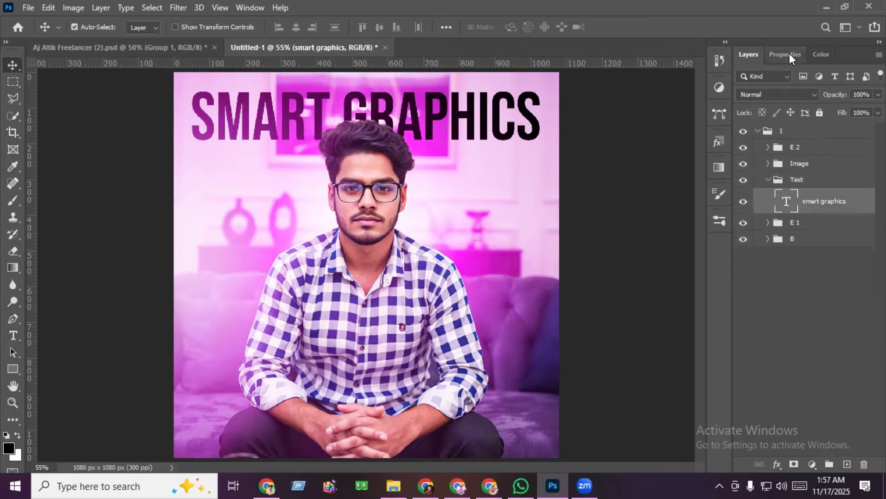
pyautogui.click(790, 53)
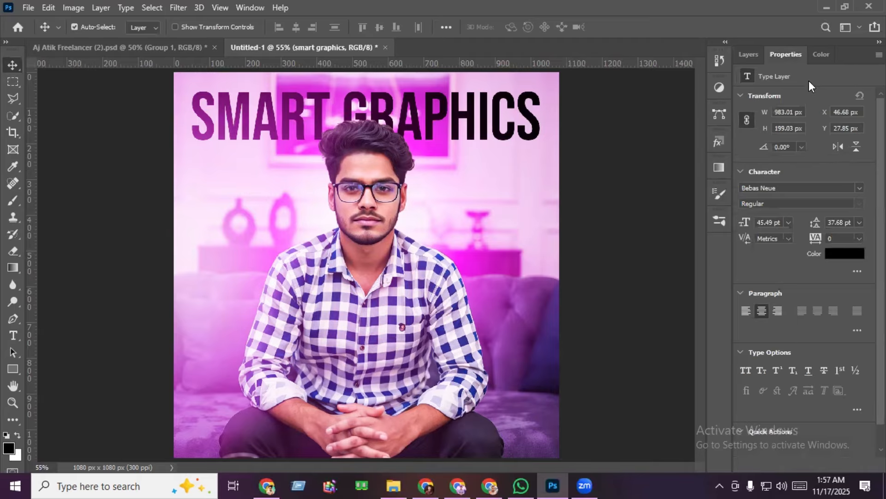
pyautogui.click(850, 253)
pyautogui.moveTo(725, 188); pyautogui.dragTo(726, 181)
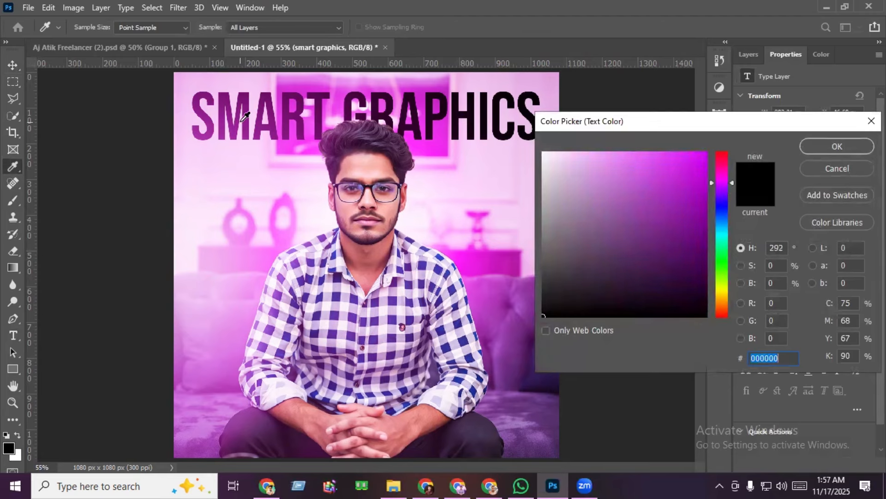
pyautogui.click(723, 187)
pyautogui.click(684, 228)
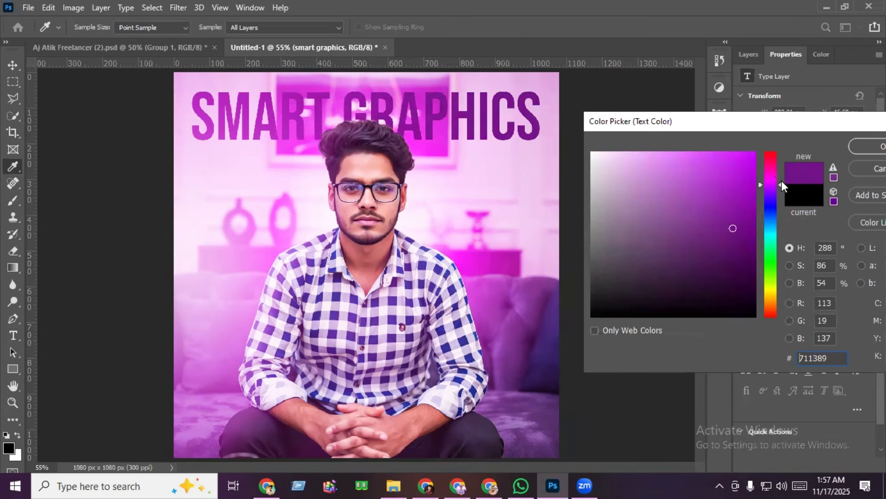
pyautogui.click(868, 146)
pyautogui.press('v')
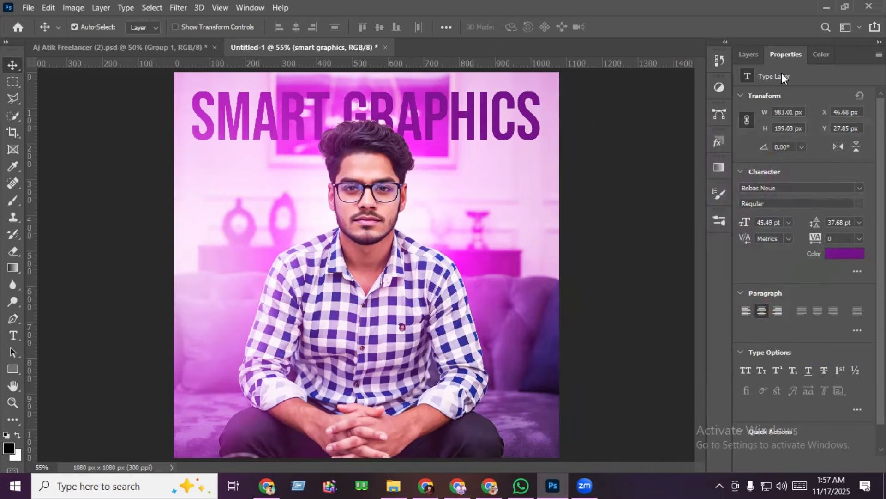
pyautogui.click(747, 55)
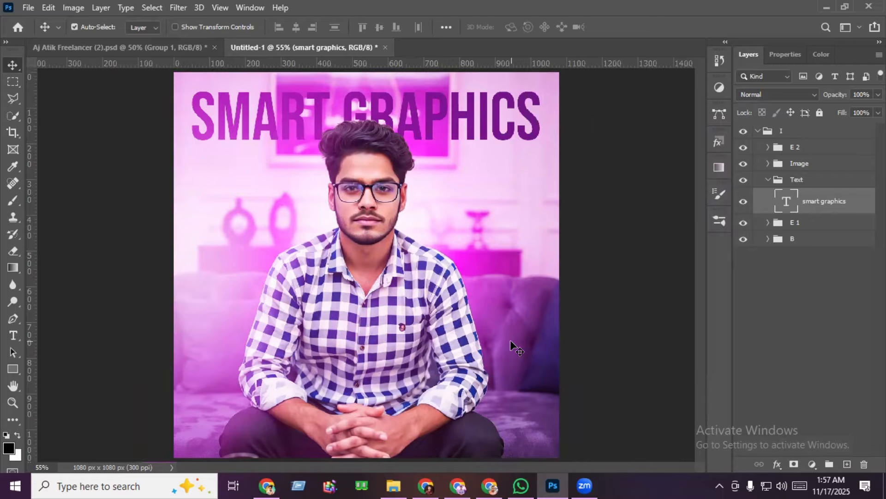
pyautogui.click(769, 180)
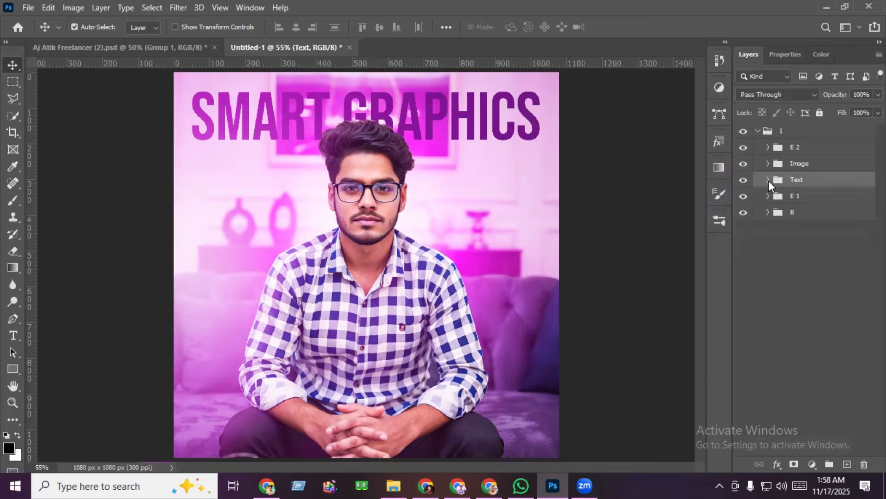
# - Open group B and compare the finished design with the original photo by toggling the visibility of Group 1
pyautogui.click(768, 211)
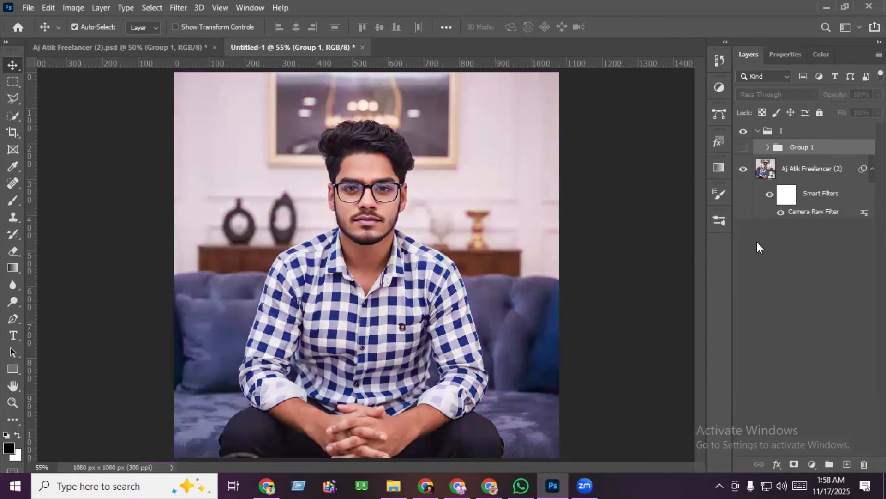
pyautogui.click(742, 148)
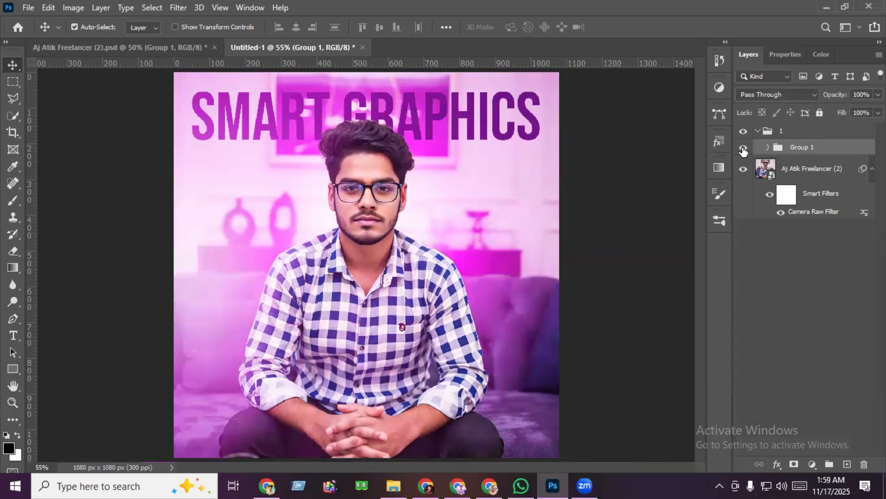
pyautogui.click(744, 149)
pyautogui.click(743, 148)
pyautogui.click(744, 149)
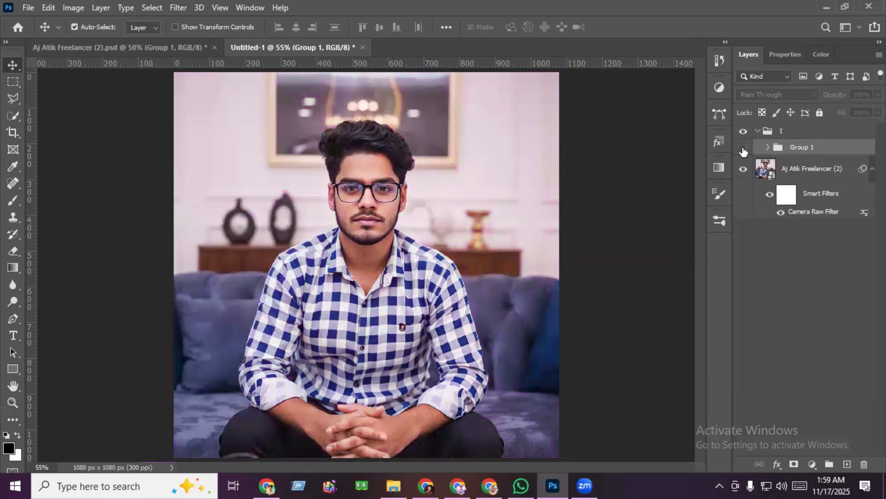
pyautogui.click(743, 149)
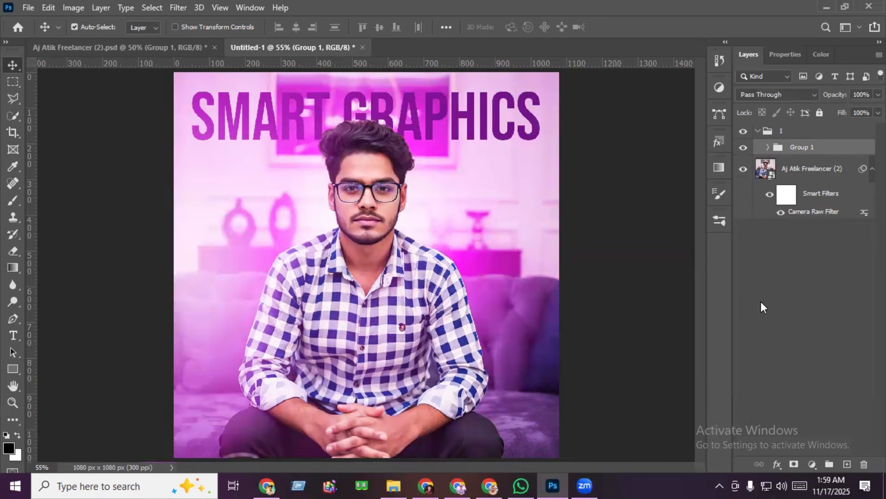